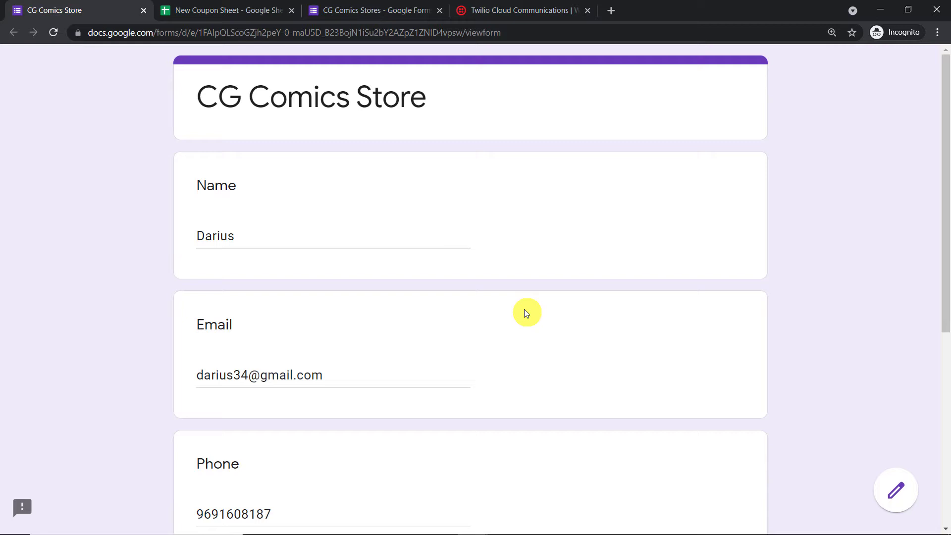
- Check the coupon codes sheet, then submit the filled CG Comics Store signup form with age 45
click(232, 10)
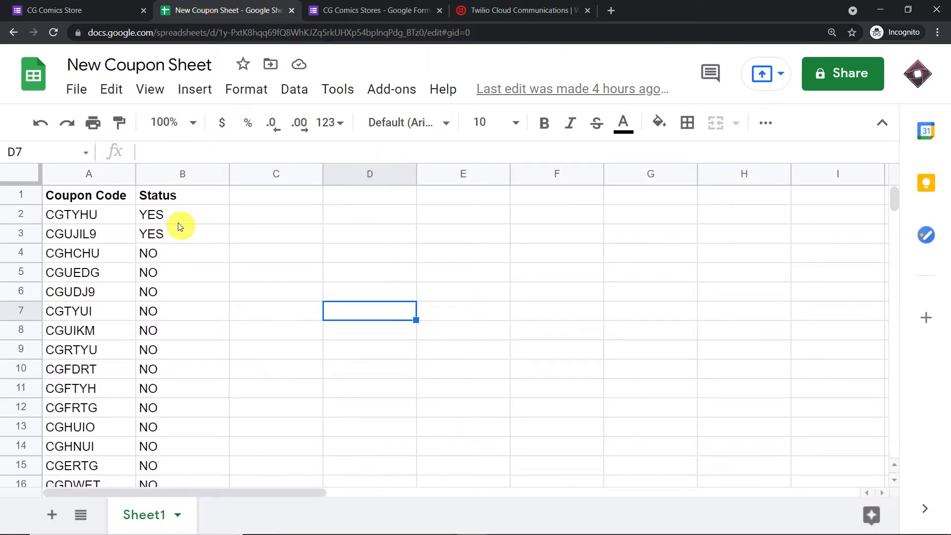
click(65, 10)
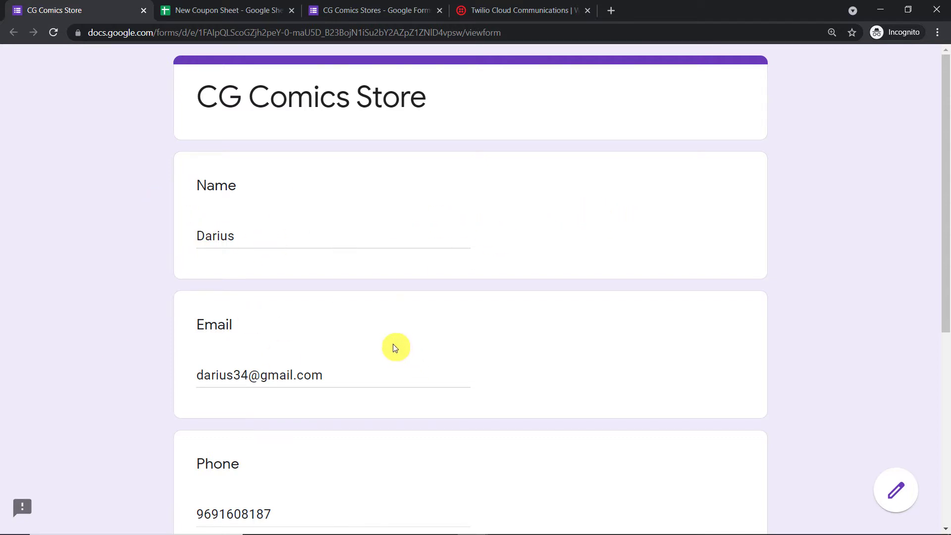
scroll(395, 346, down, 4)
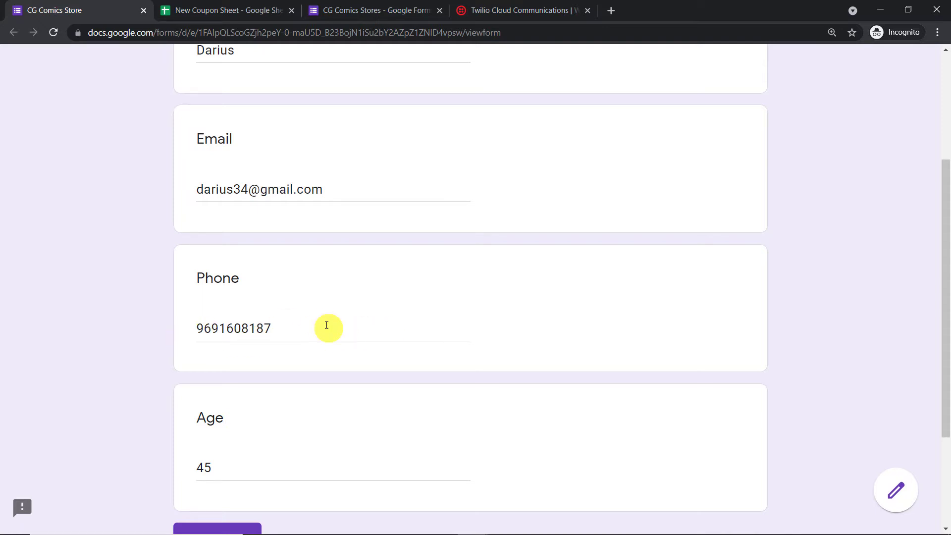
scroll(238, 327, down, 3)
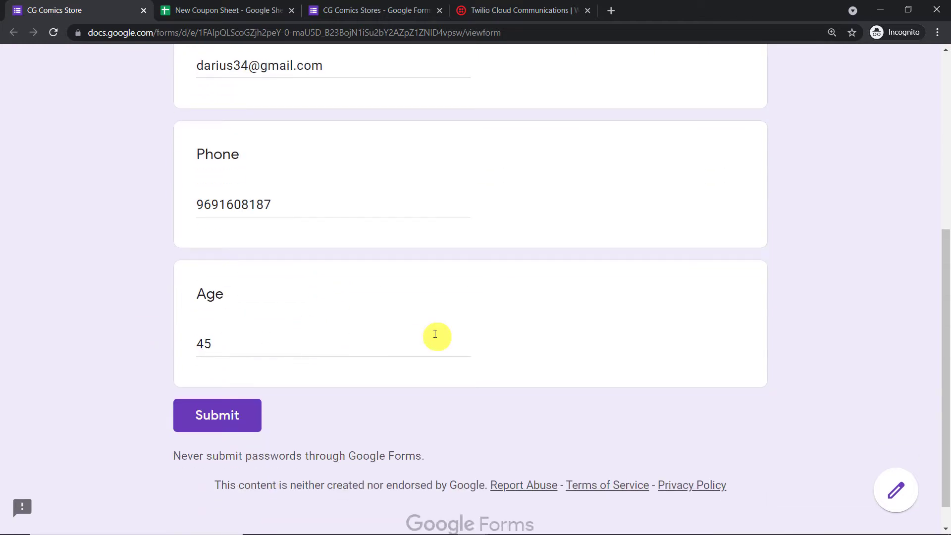
click(210, 417)
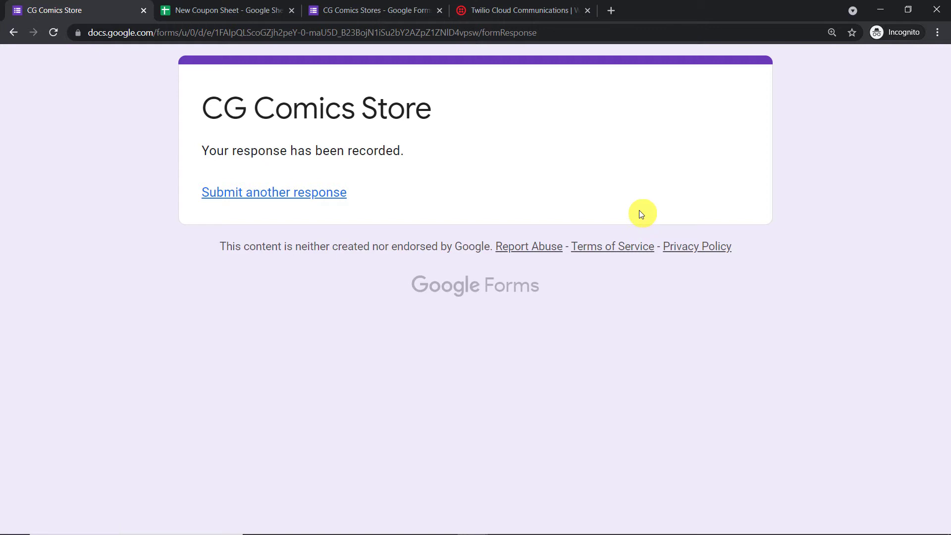
- Read the Twilio SMS with coupon CGHCHU, then confirm CGHCHU is marked YES in the New Coupon Sheet
key(alt+Tab)
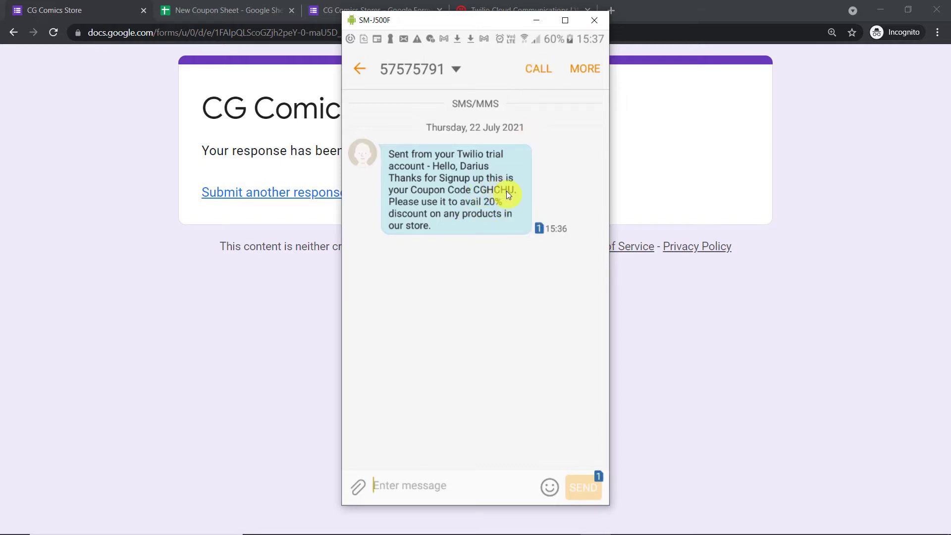
click(253, 10)
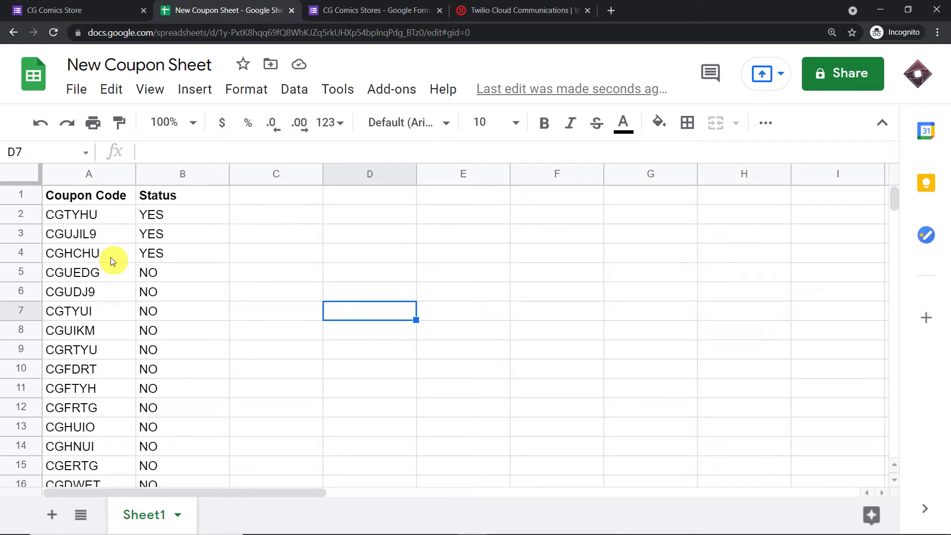
- Go to pabbly.com in a new tab, sign in, and launch Pabbly Connect via Access Now
click(612, 10)
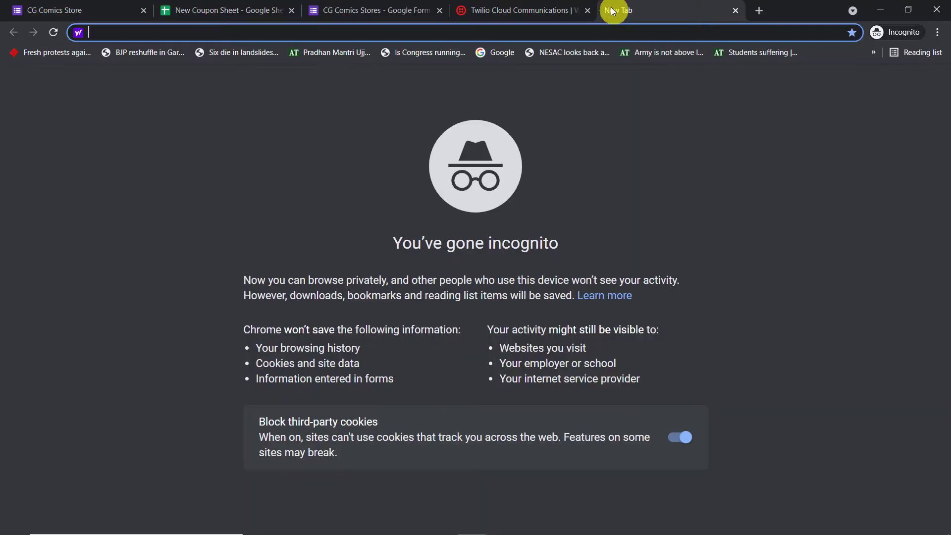
text(pabbly.com)
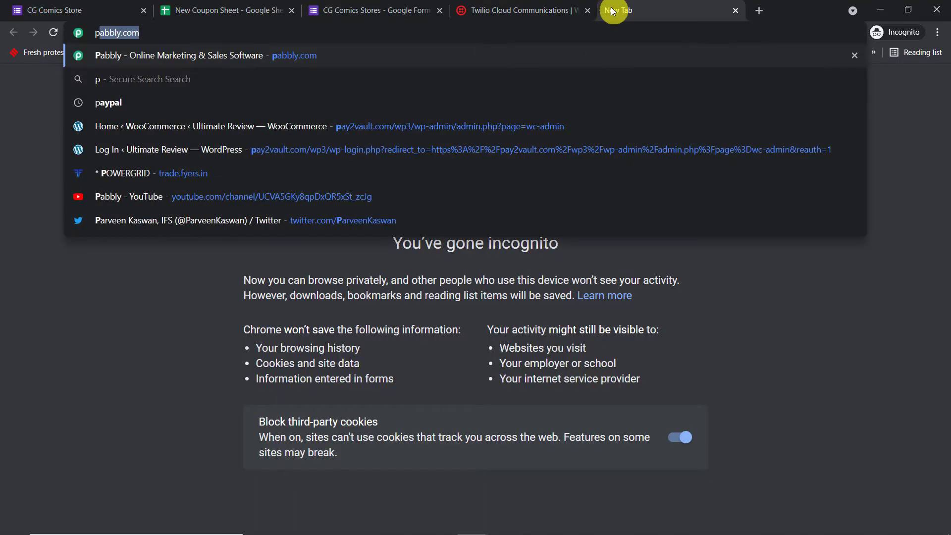
key(Return)
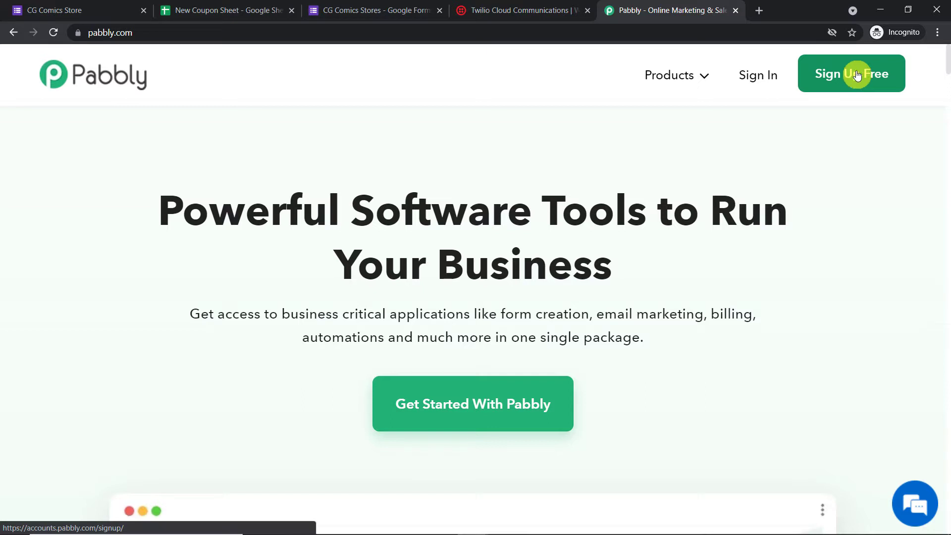
click(747, 80)
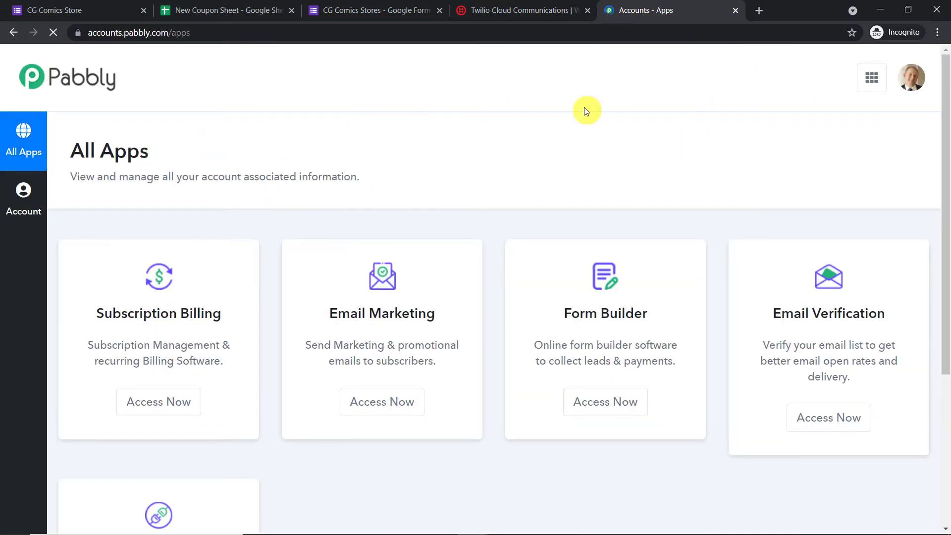
scroll(614, 169, down, 5)
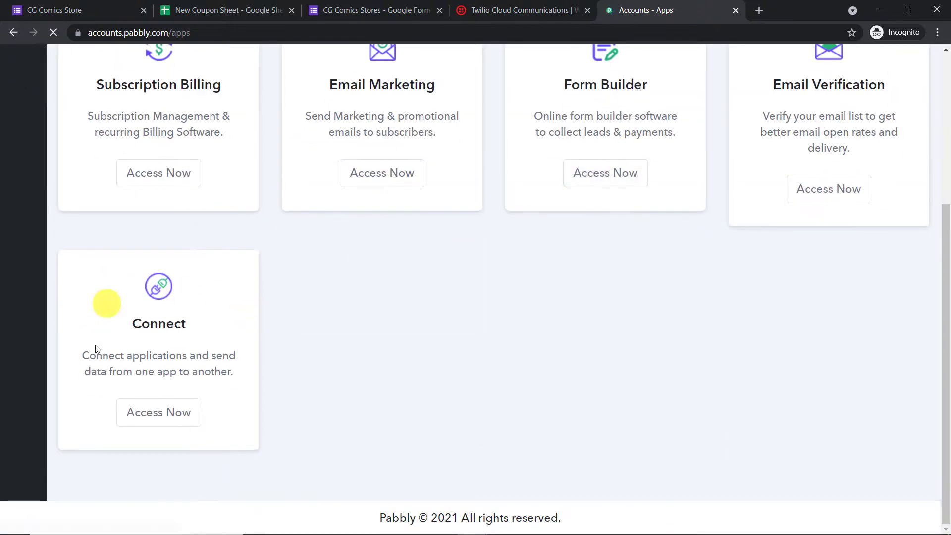
click(173, 420)
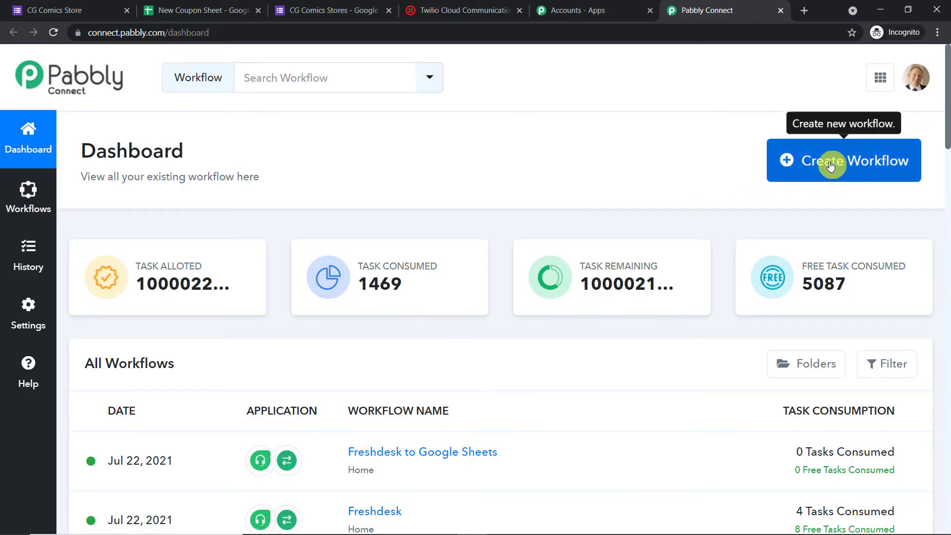
- Create a new workflow named 'Google Forms to Google Sheets to Twilio'
click(830, 163)
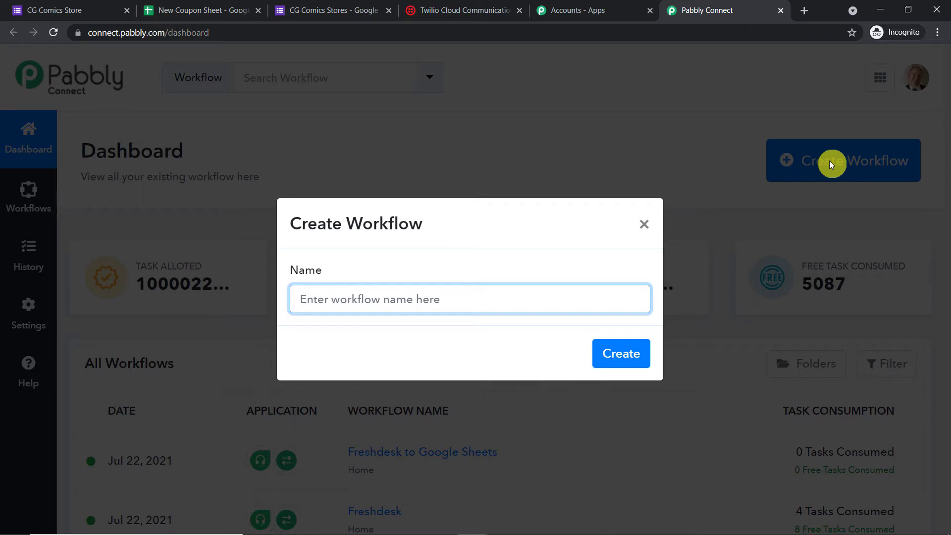
text(Goog)
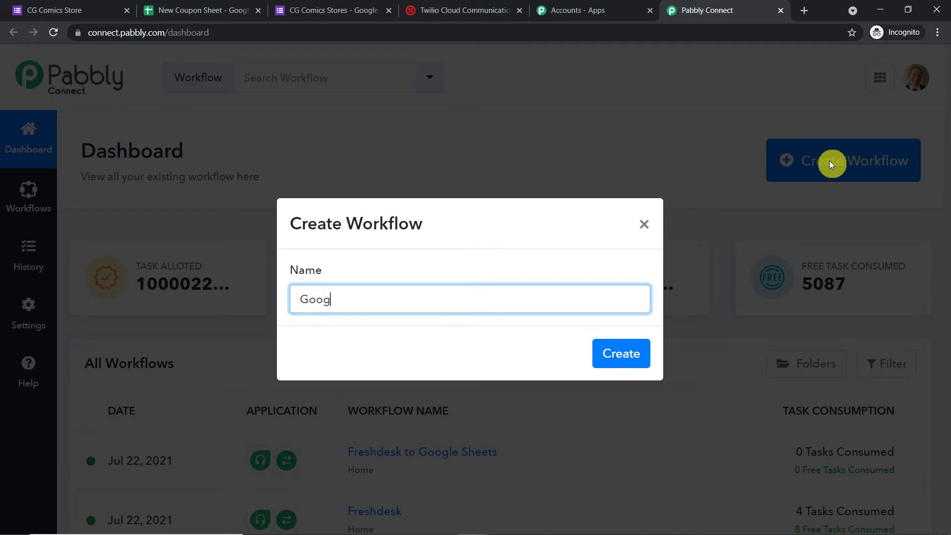
text(le Sh)
key(BackSpace)
key(BackSpace)
text(Forms to Google)
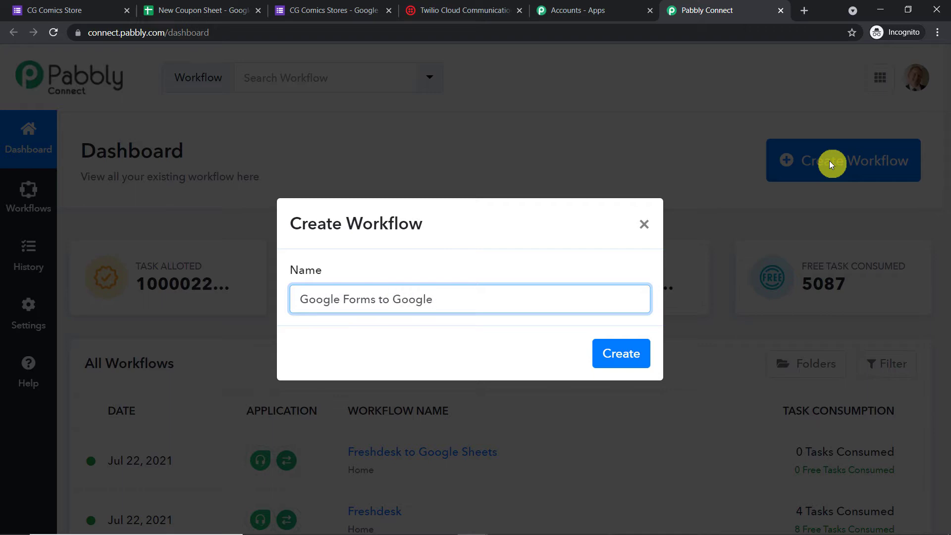
text( Sheets to Twilio)
click(627, 355)
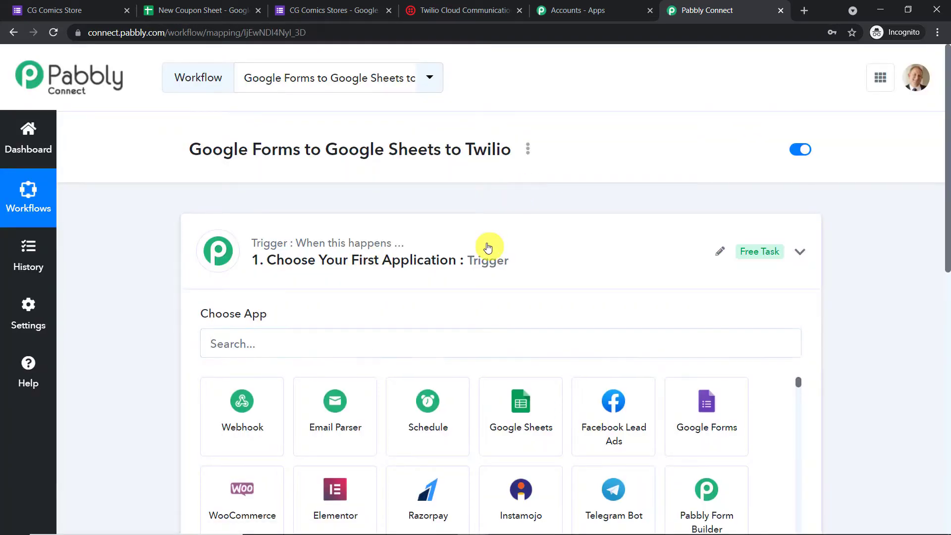
- Set the workflow trigger to Google Forms with the New Response in Spreadsheet event
click(488, 248)
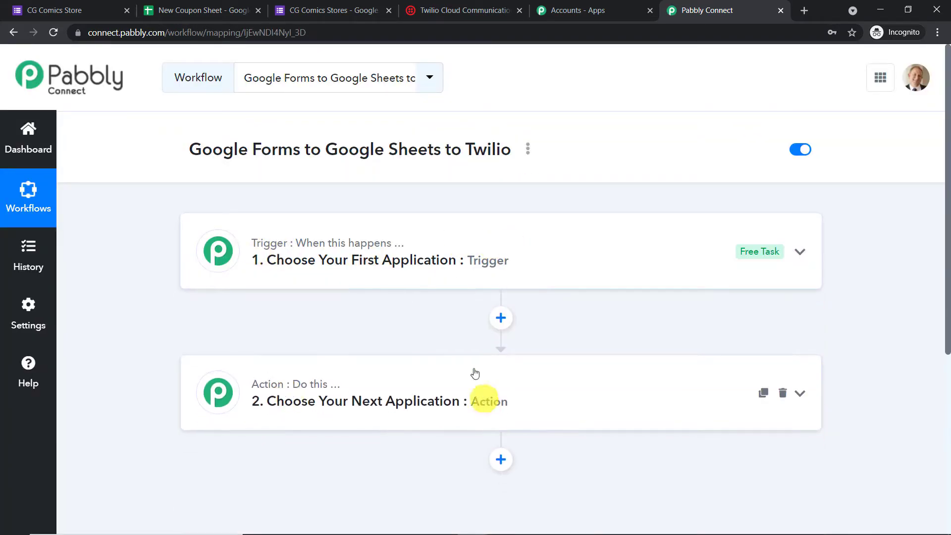
click(439, 259)
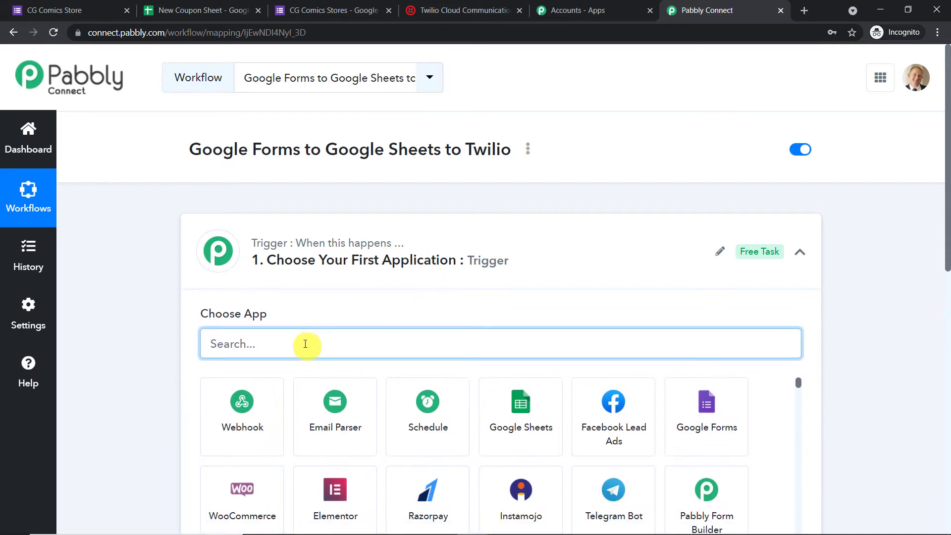
text(google)
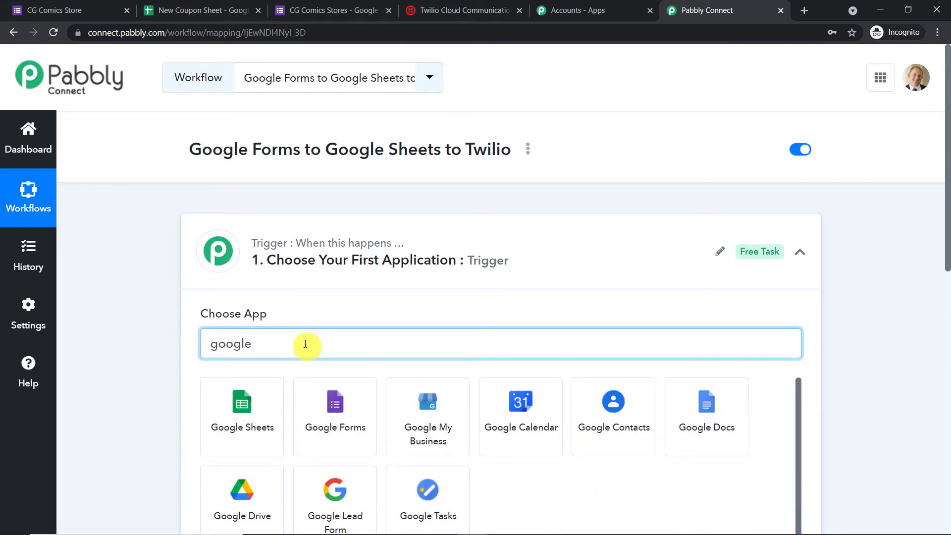
click(311, 404)
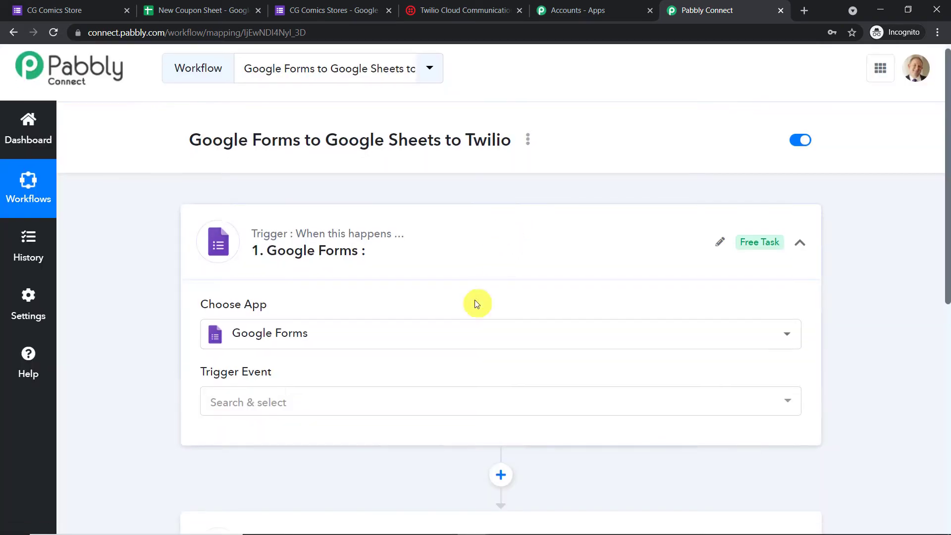
scroll(411, 292, down, 2)
click(337, 287)
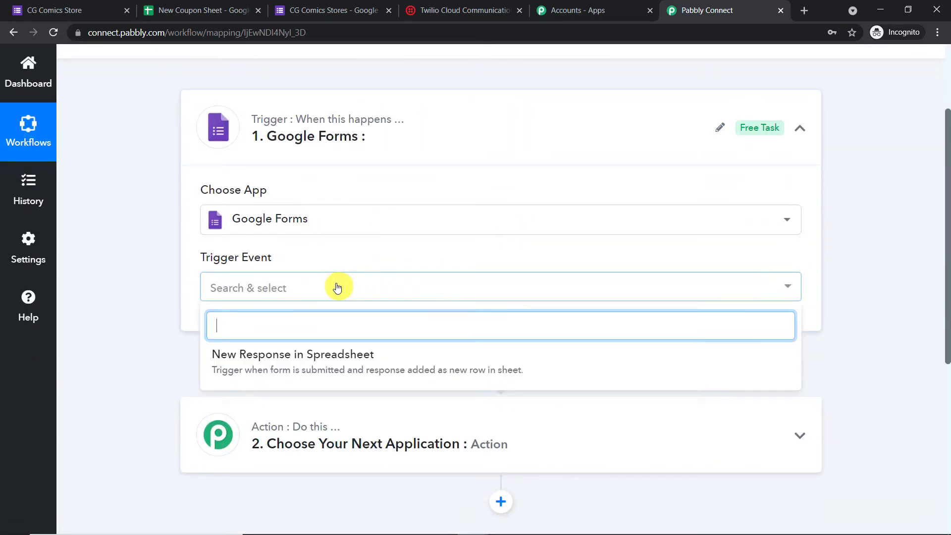
click(311, 368)
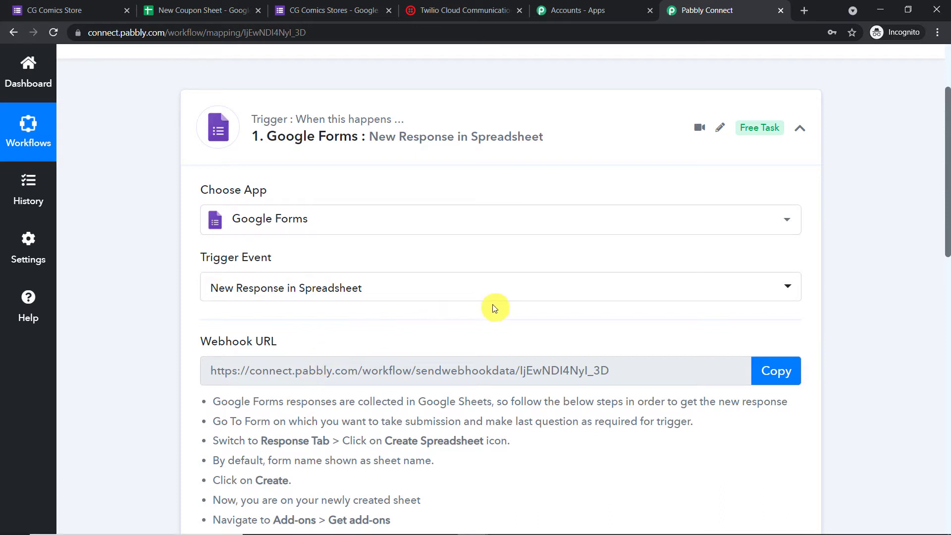
scroll(491, 307, up, 1)
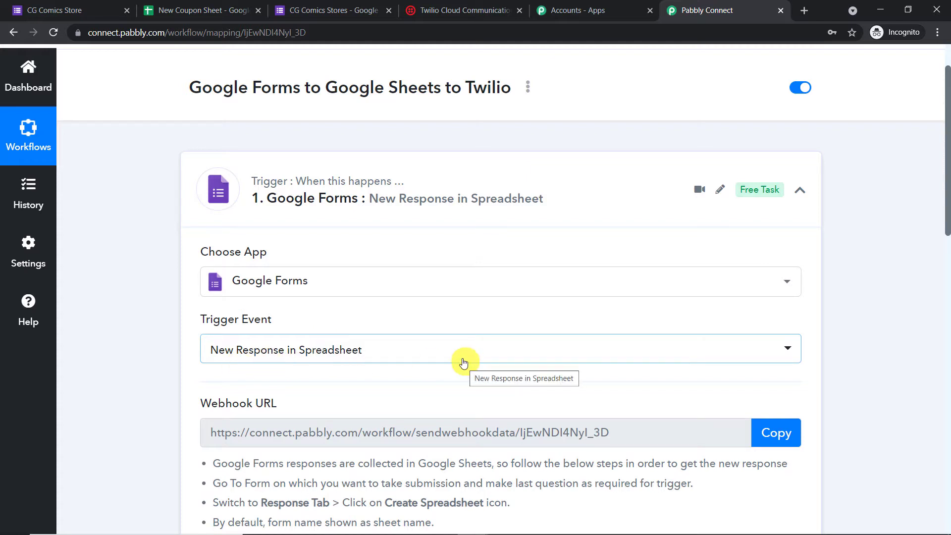
click(333, 10)
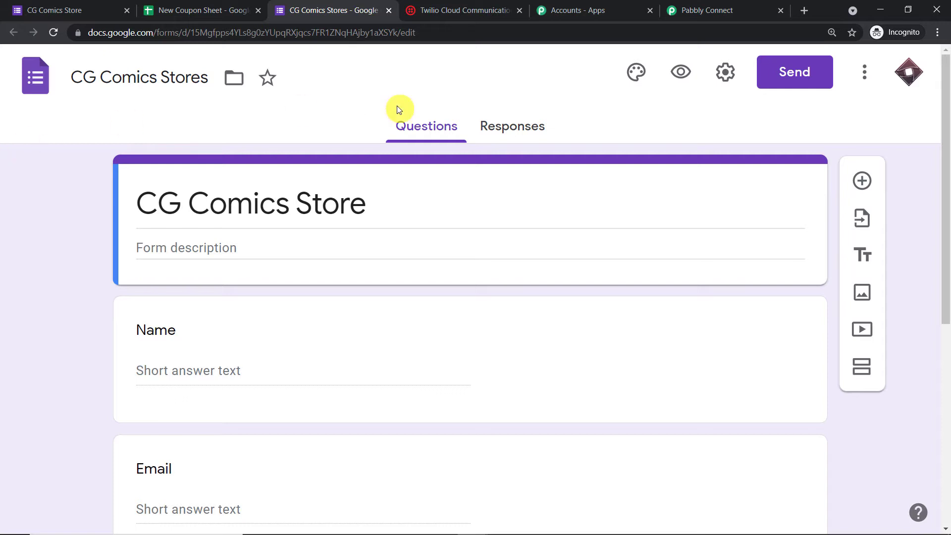
- Turn on Required for the Age question in the CG Comics Stores form
scroll(456, 227, down, 2)
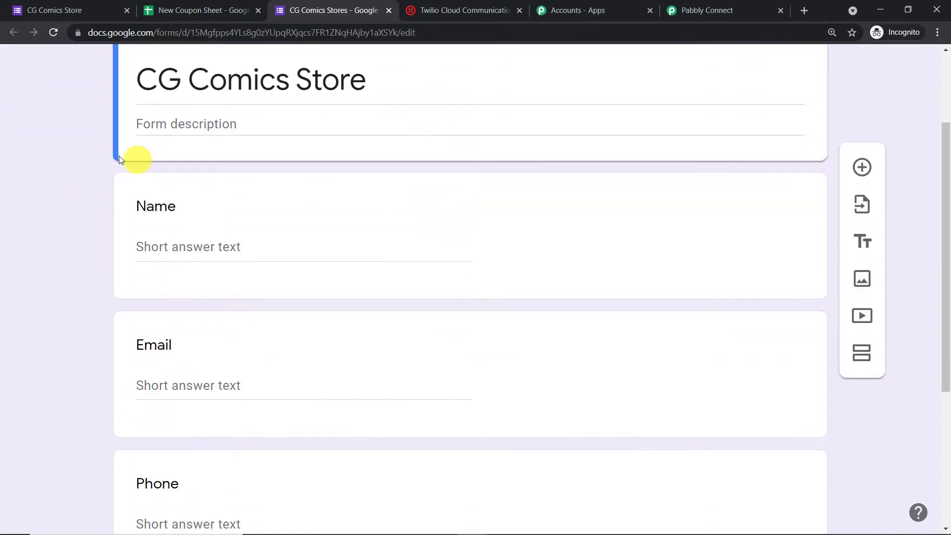
scroll(503, 173, down, 5)
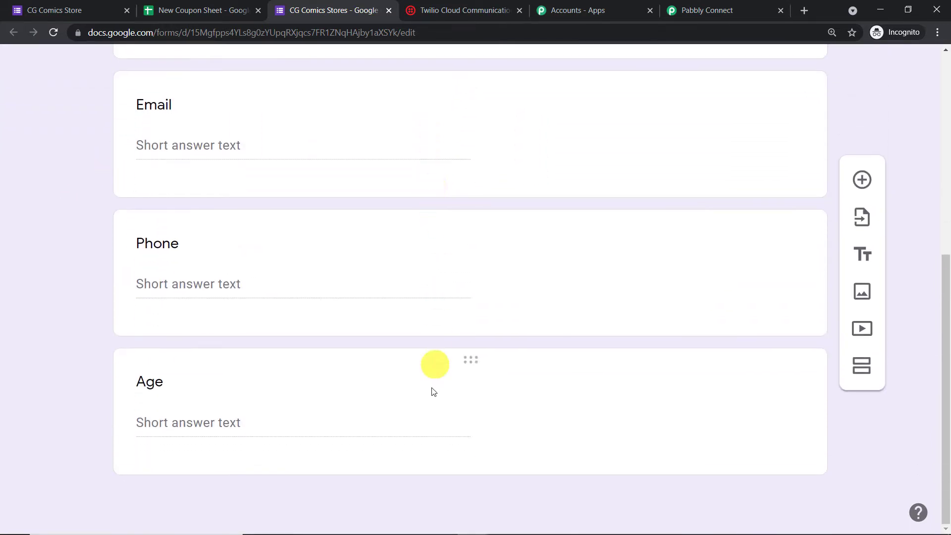
scroll(467, 384, up, 6)
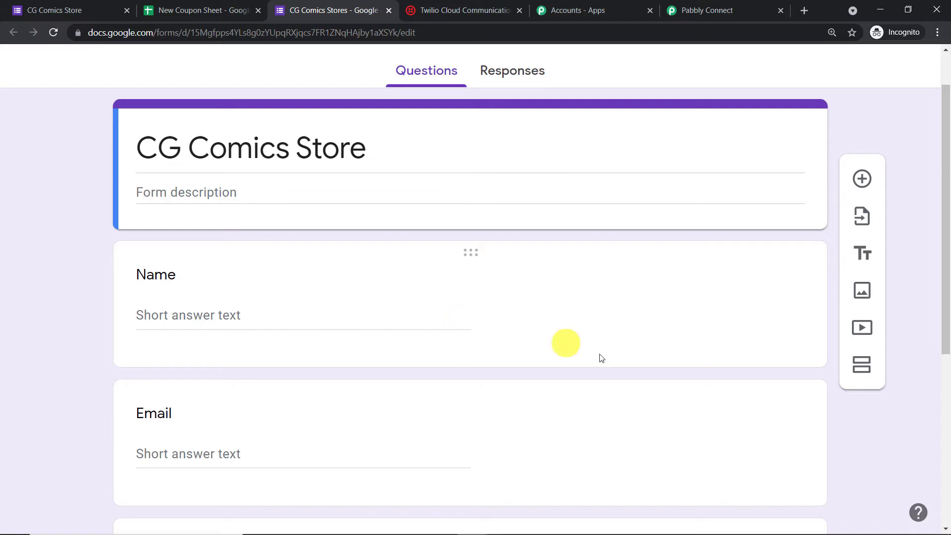
scroll(600, 356, down, 6)
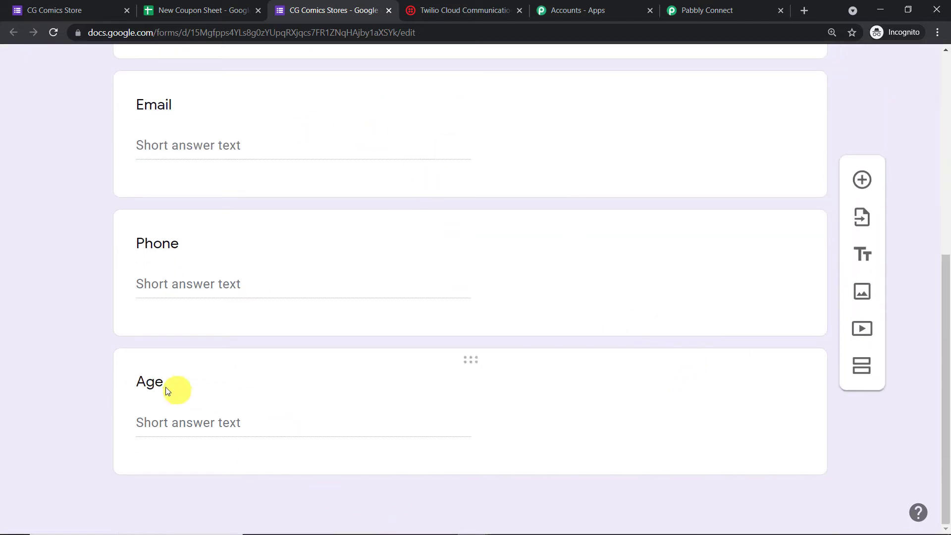
click(358, 380)
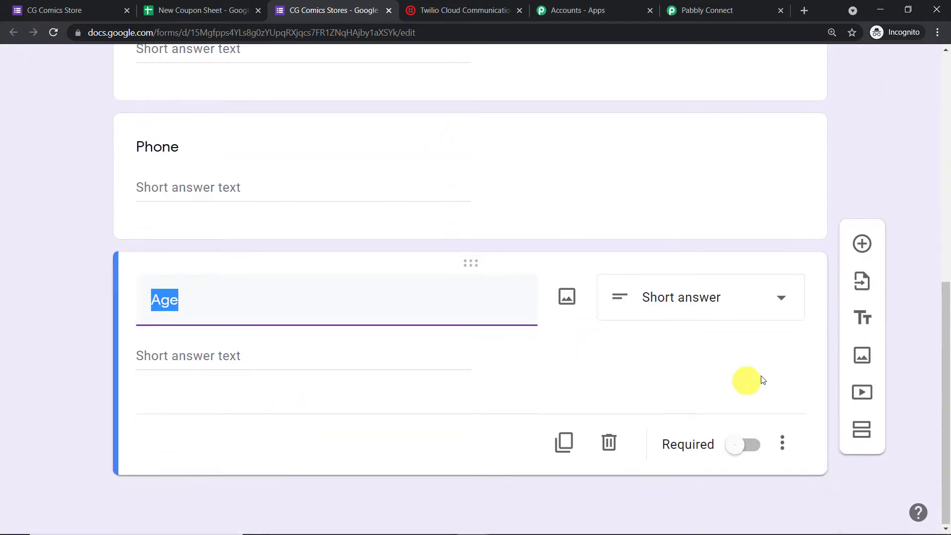
click(750, 447)
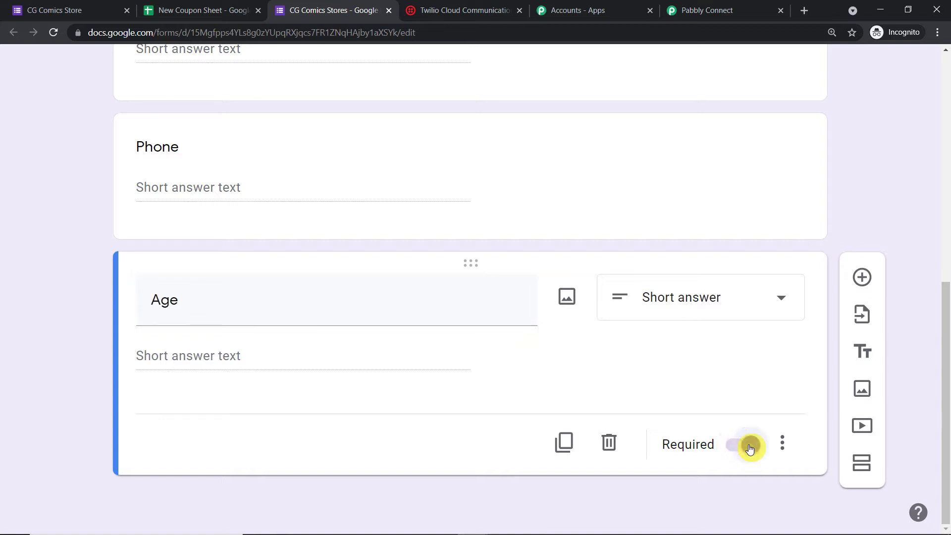
click(945, 276)
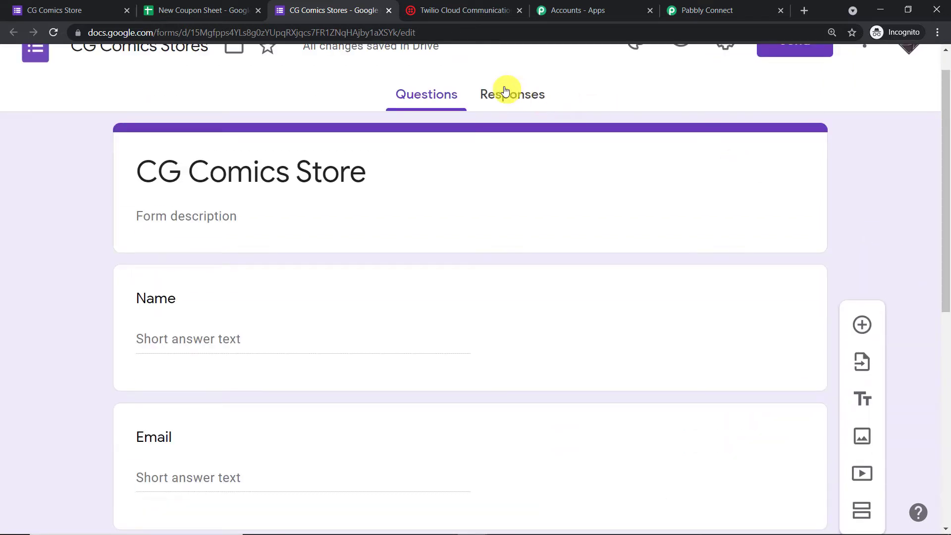
scroll(504, 90, up, 1)
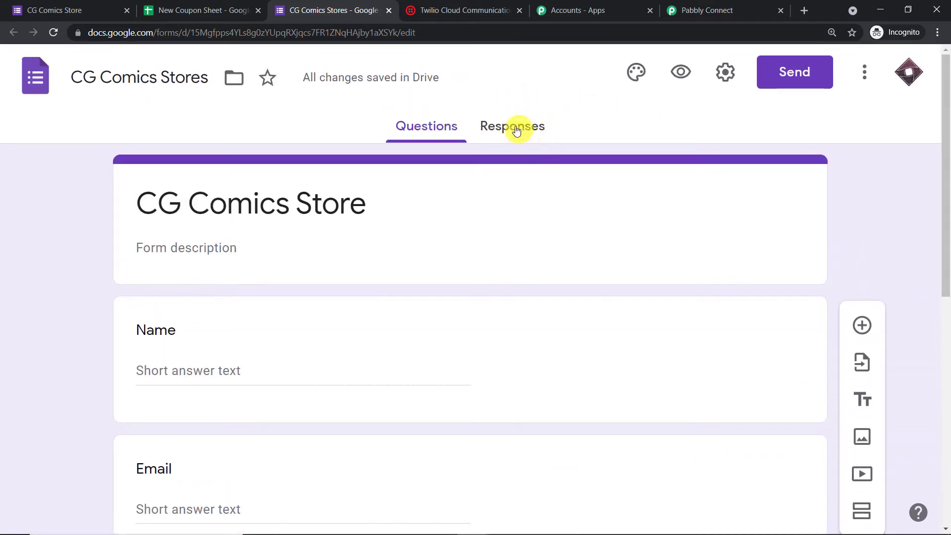
- Link form responses to a new CG Comics Stores (Responses) spreadsheet and open it
click(517, 130)
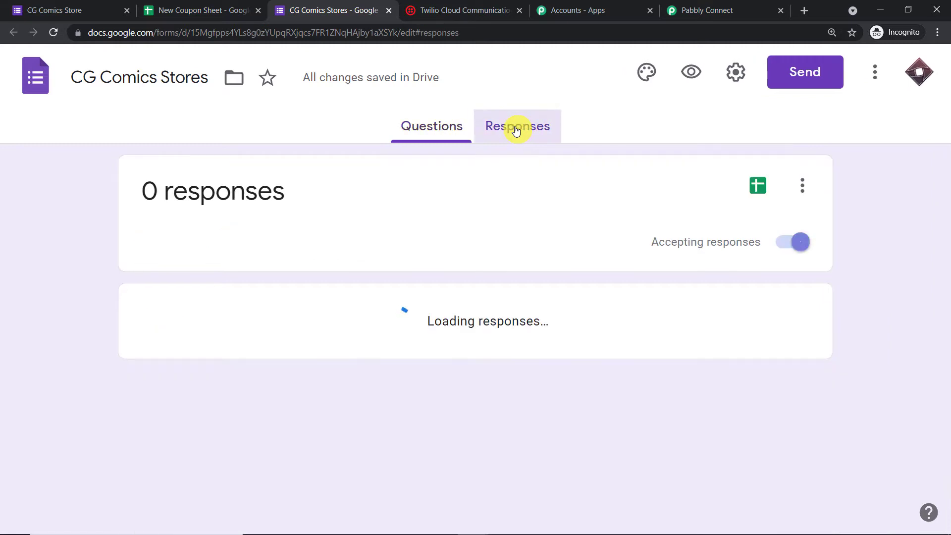
click(753, 190)
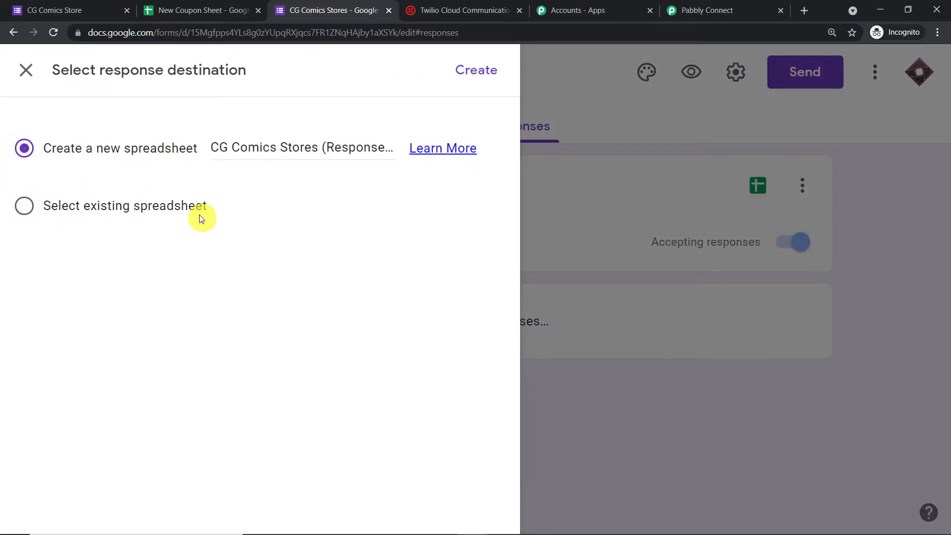
drag(492, 129, 472, 127)
click(465, 73)
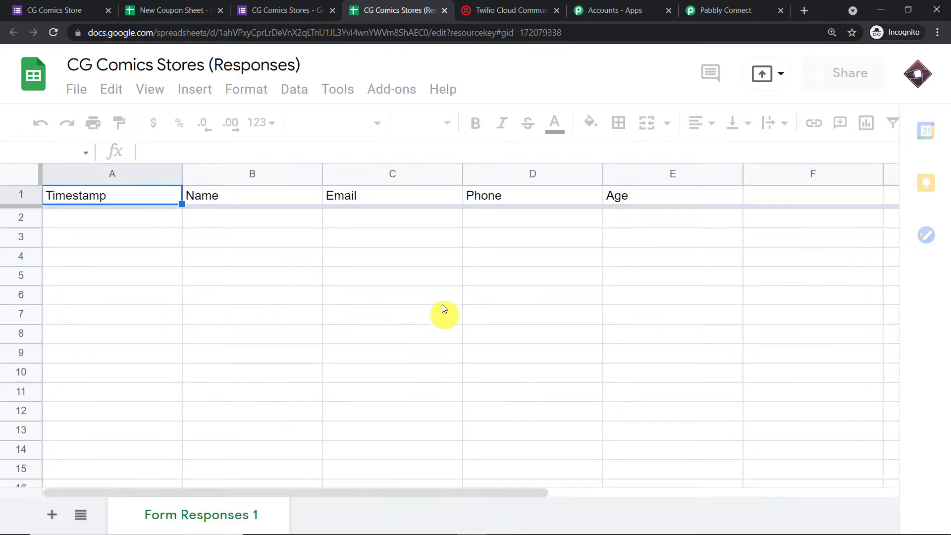
click(302, 9)
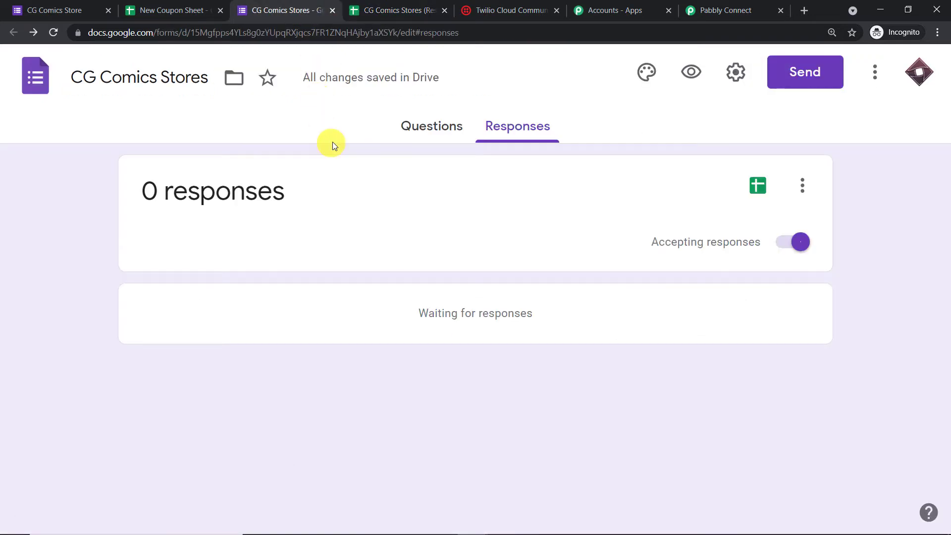
click(431, 127)
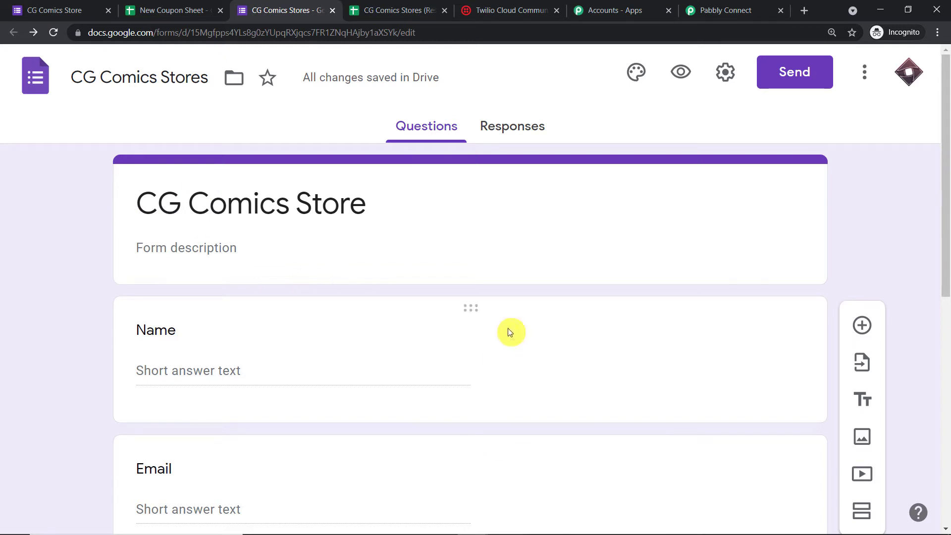
click(379, 6)
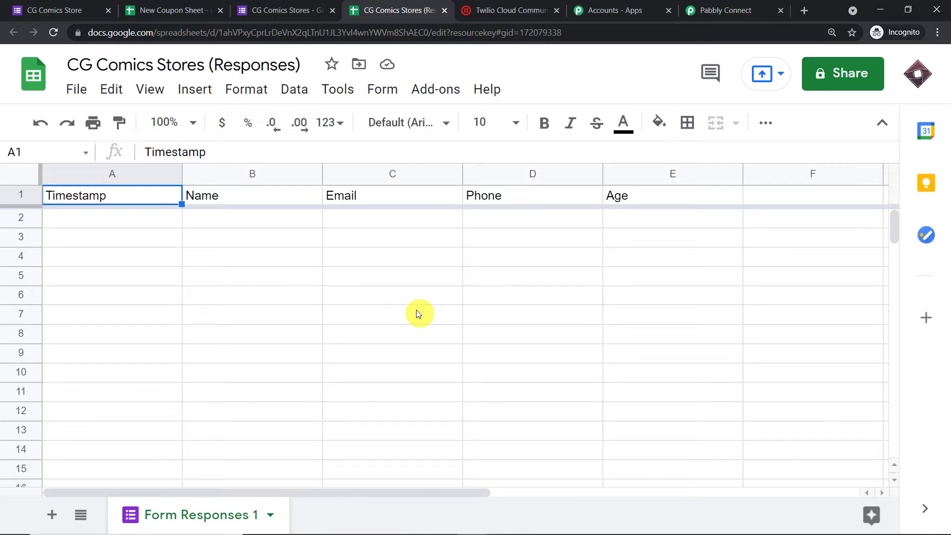
click(435, 93)
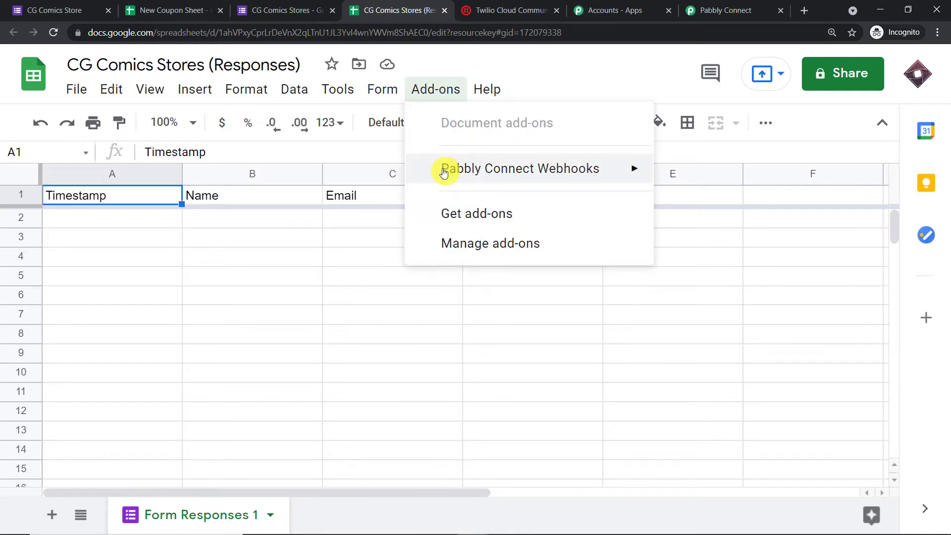
mouse_move(444, 172)
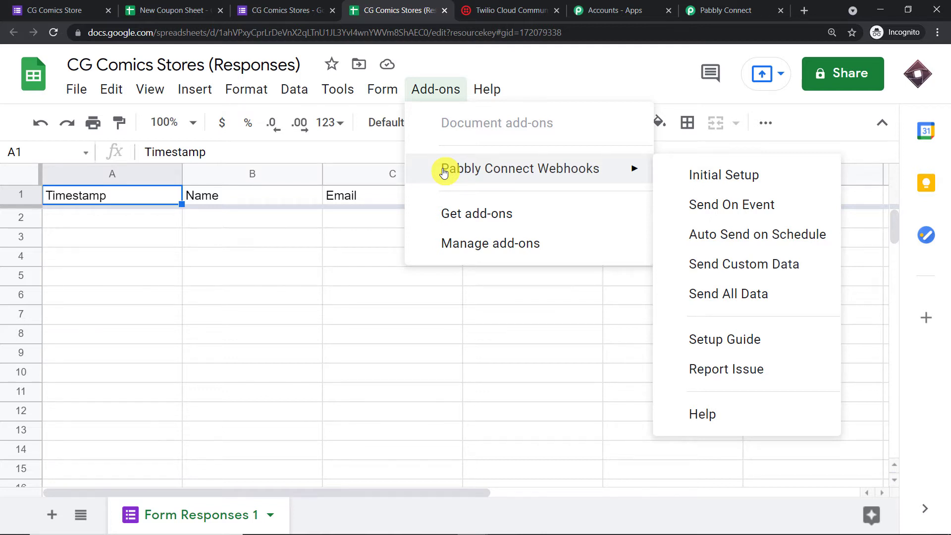
click(456, 227)
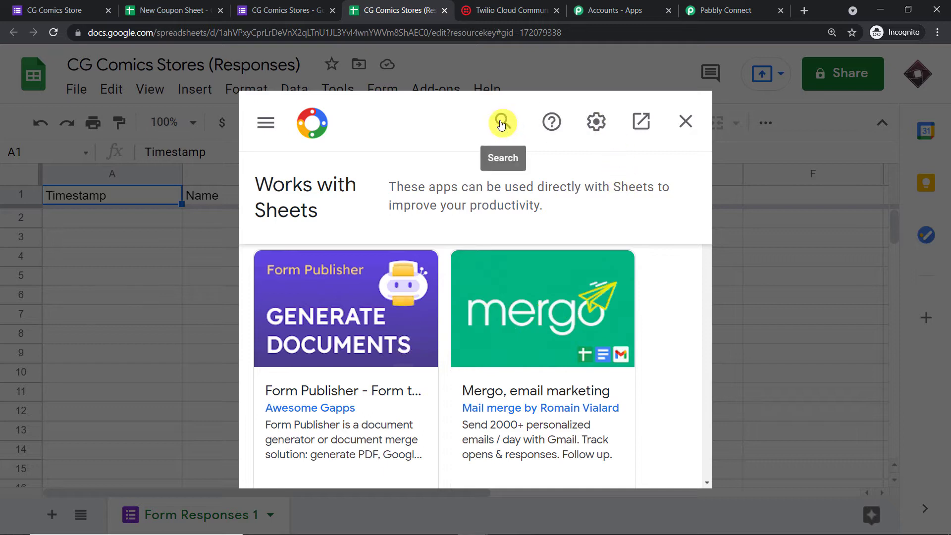
click(501, 123)
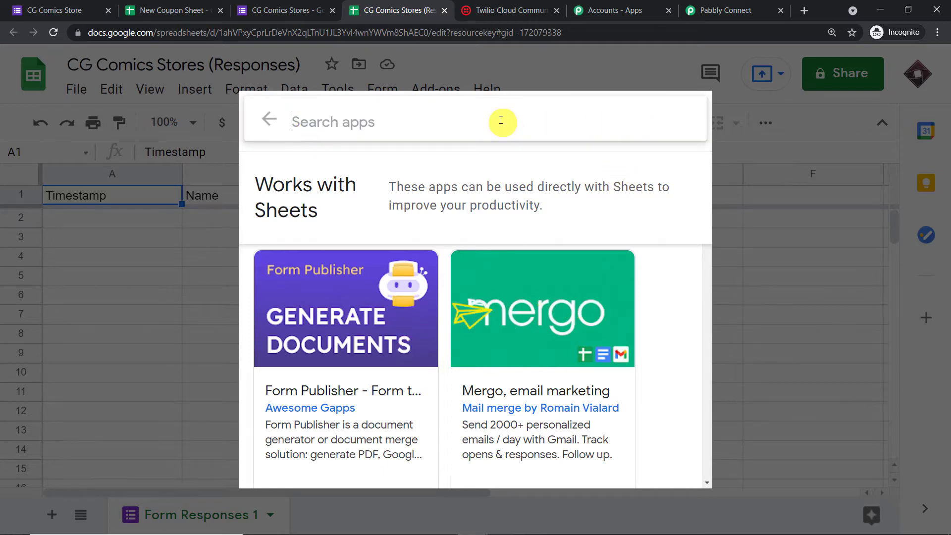
text(pa)
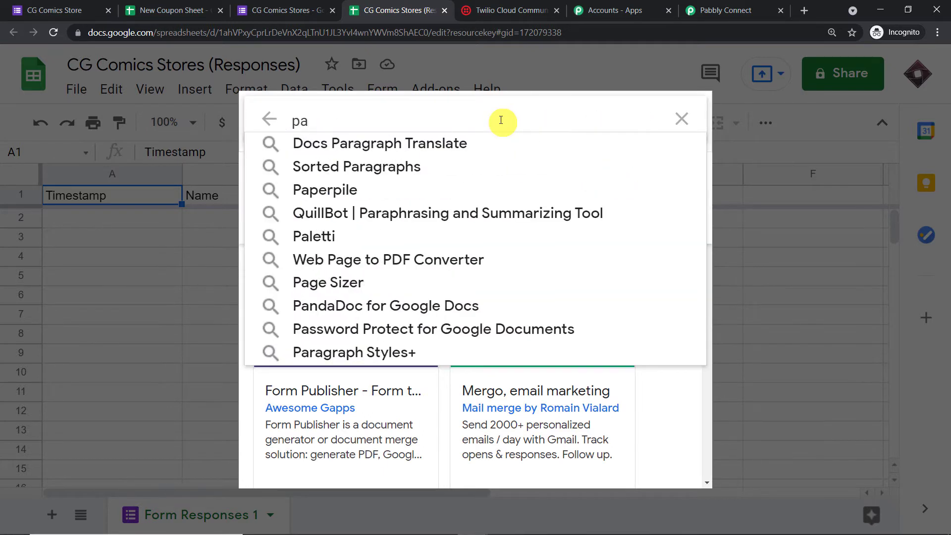
text(bbly)
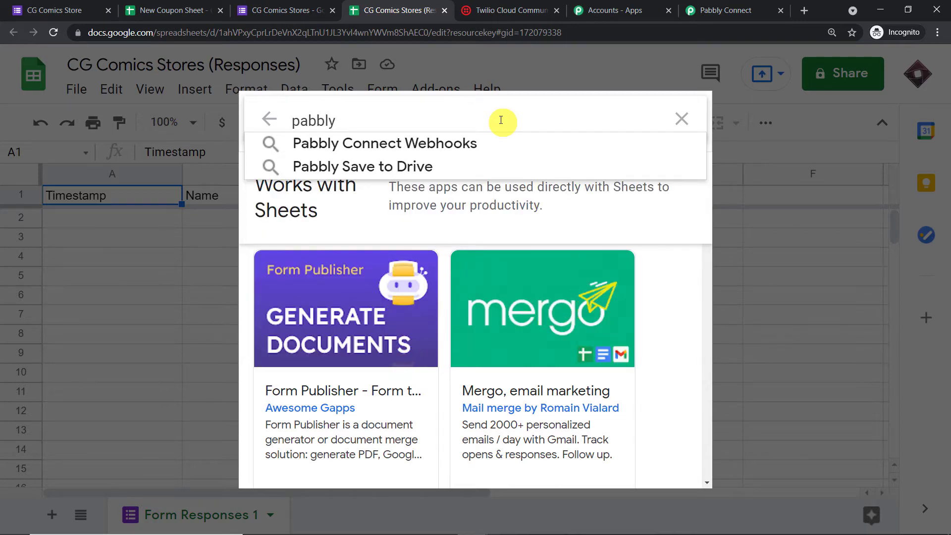
click(488, 142)
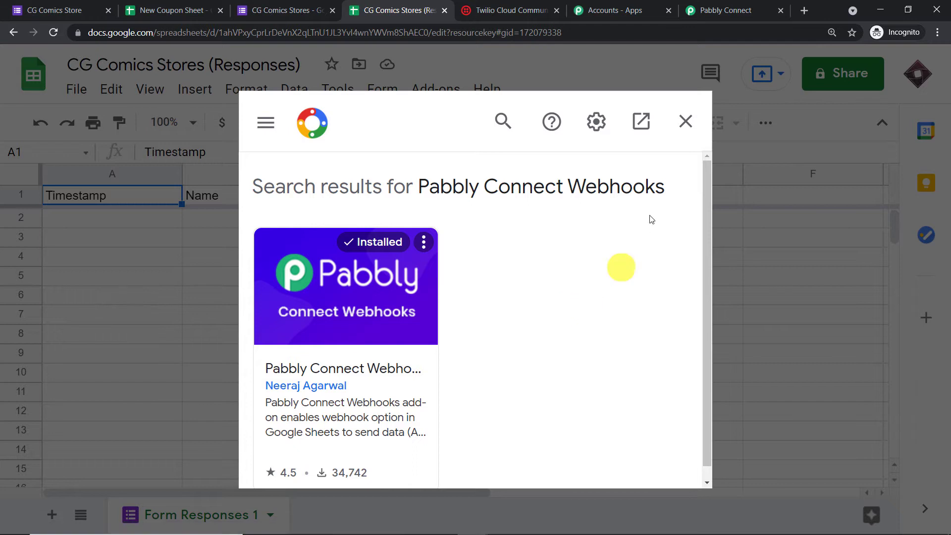
click(684, 125)
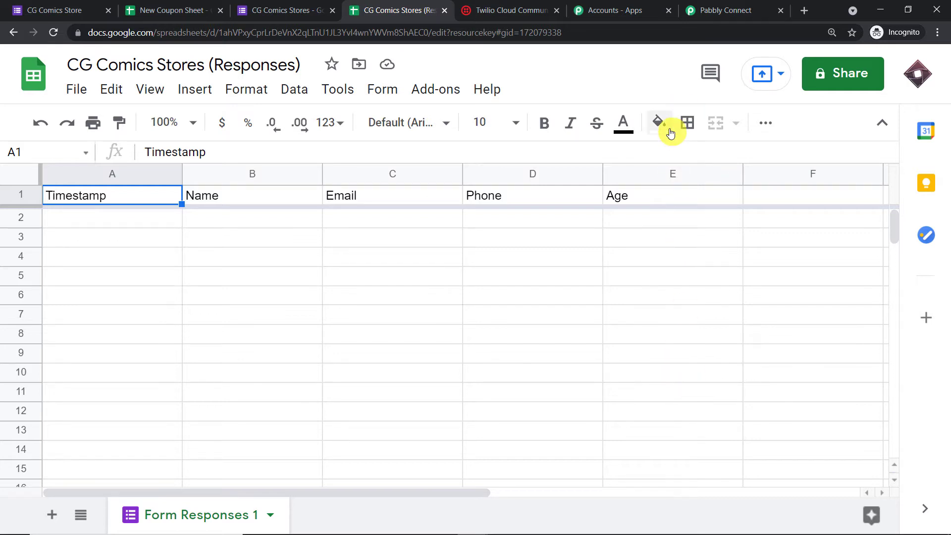
click(435, 89)
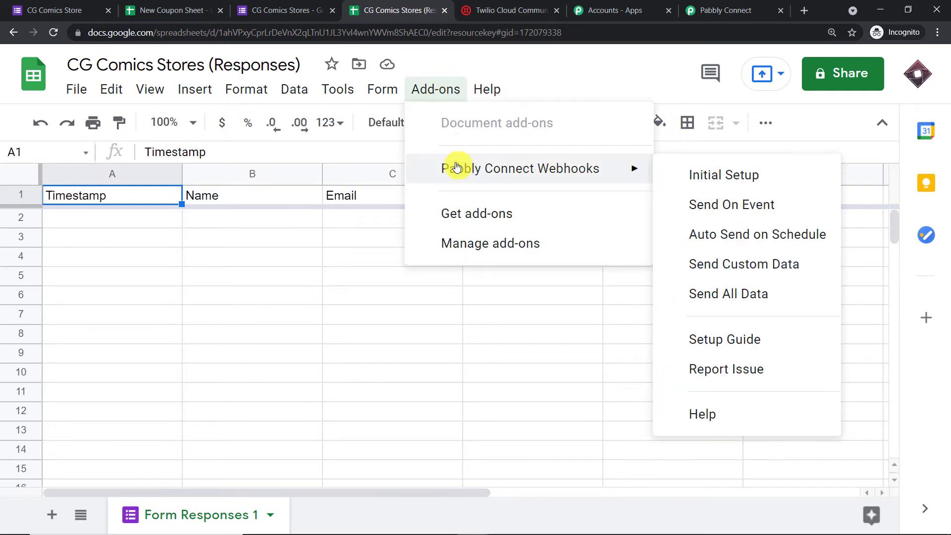
- Paste the Pabbly workflow's webhook URL into the Pabbly Connect Webhooks initial setup
click(696, 177)
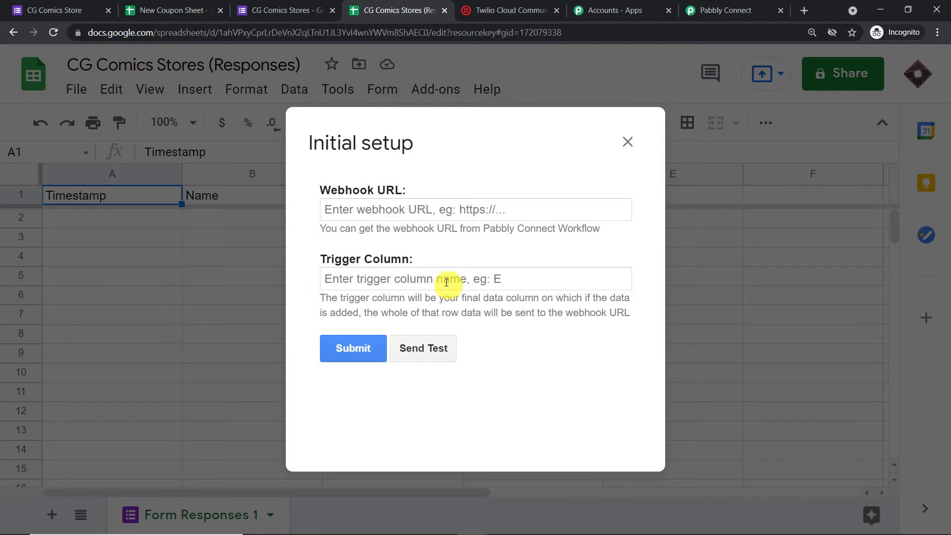
click(704, 10)
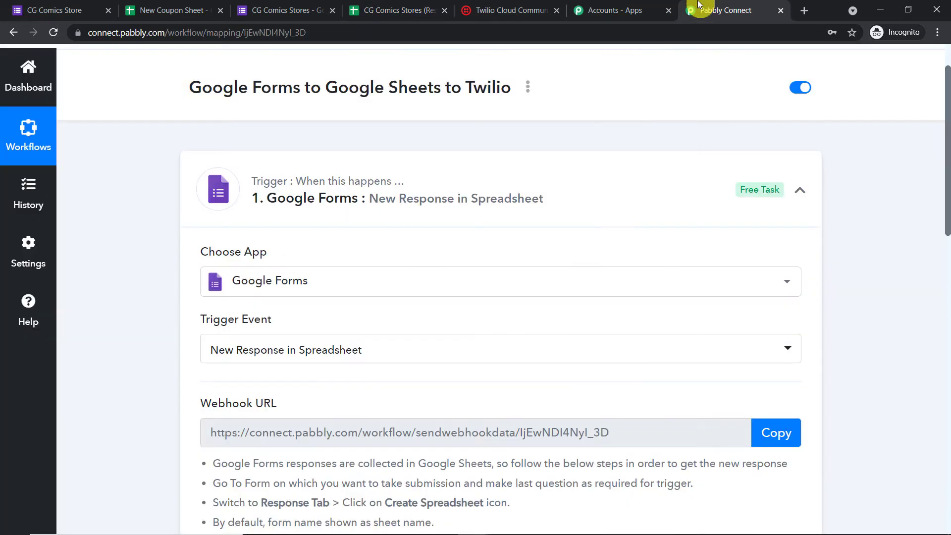
scroll(800, 381, down, 1)
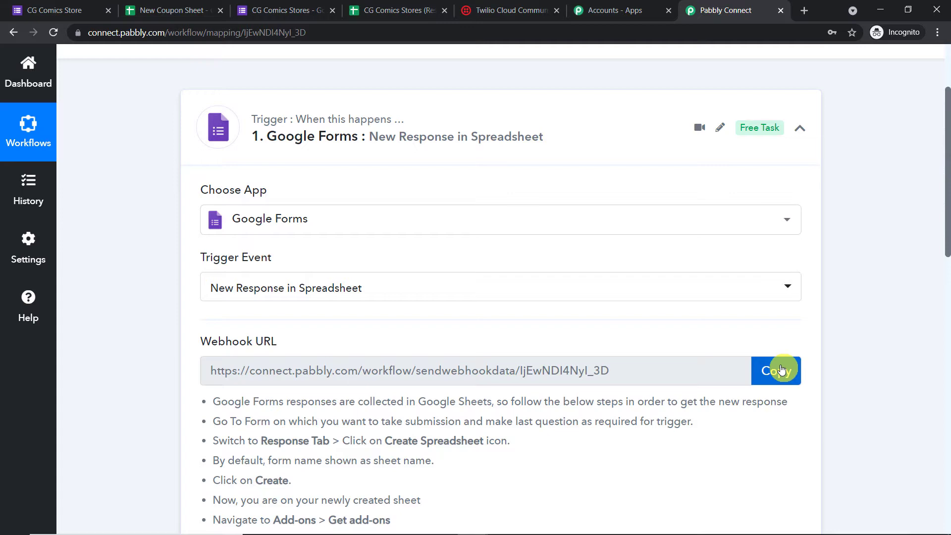
click(781, 369)
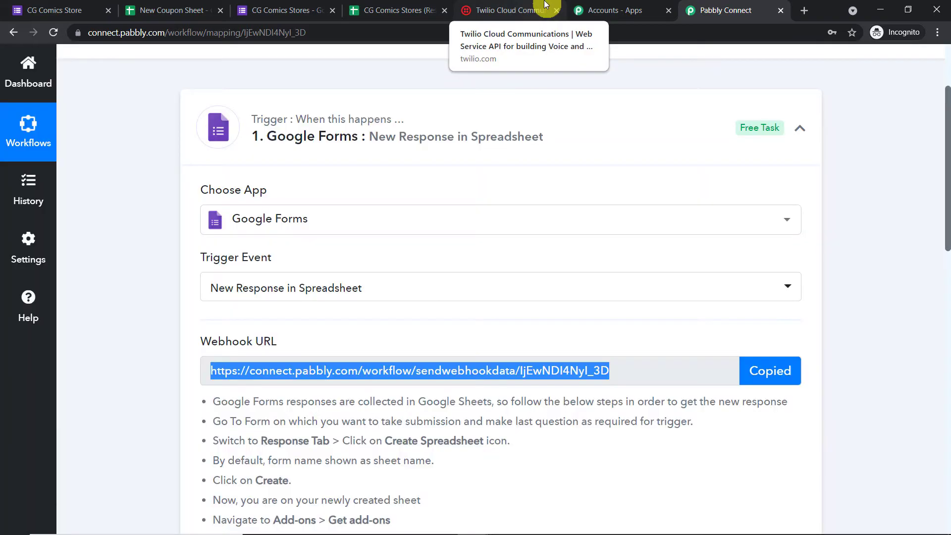
click(282, 9)
click(398, 10)
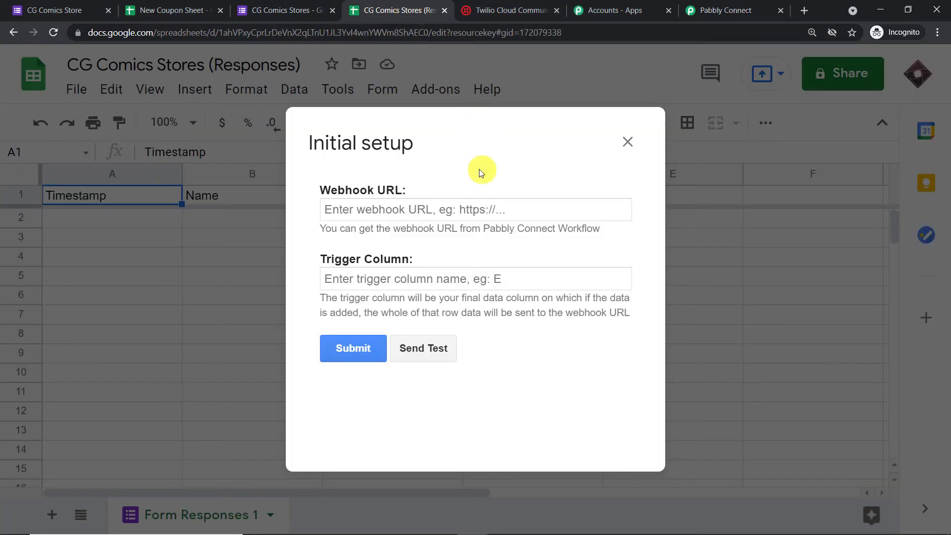
right_click(466, 207)
click(498, 303)
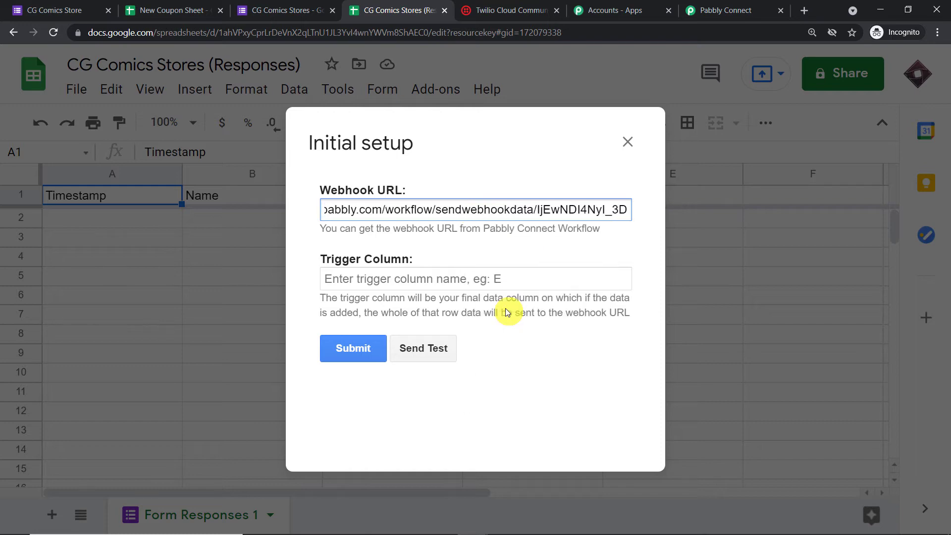
- Set the trigger column to E and submit the webhook setup
click(714, 4)
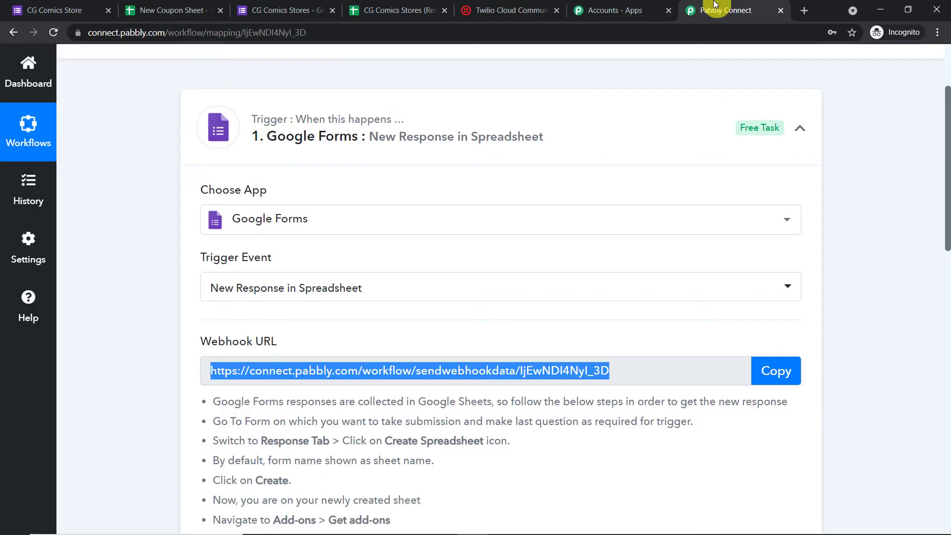
click(418, 10)
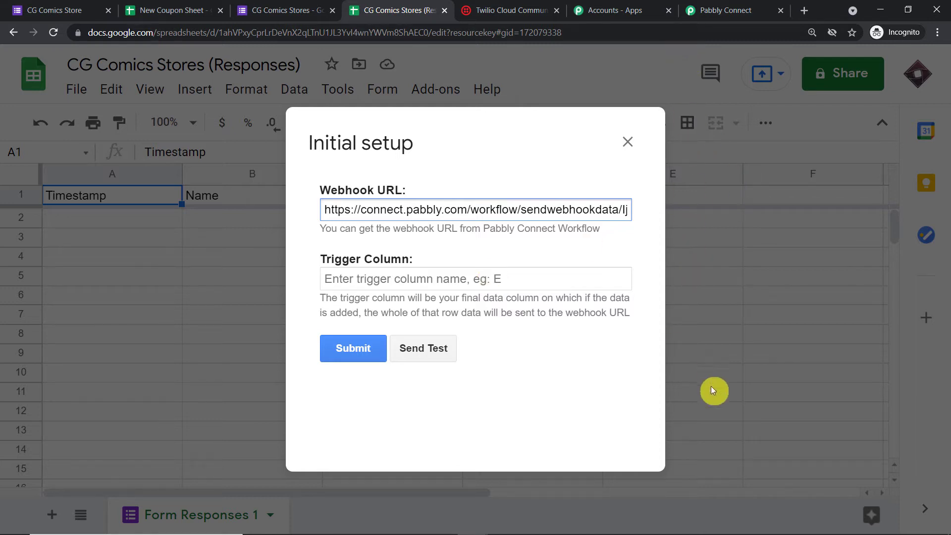
click(462, 278)
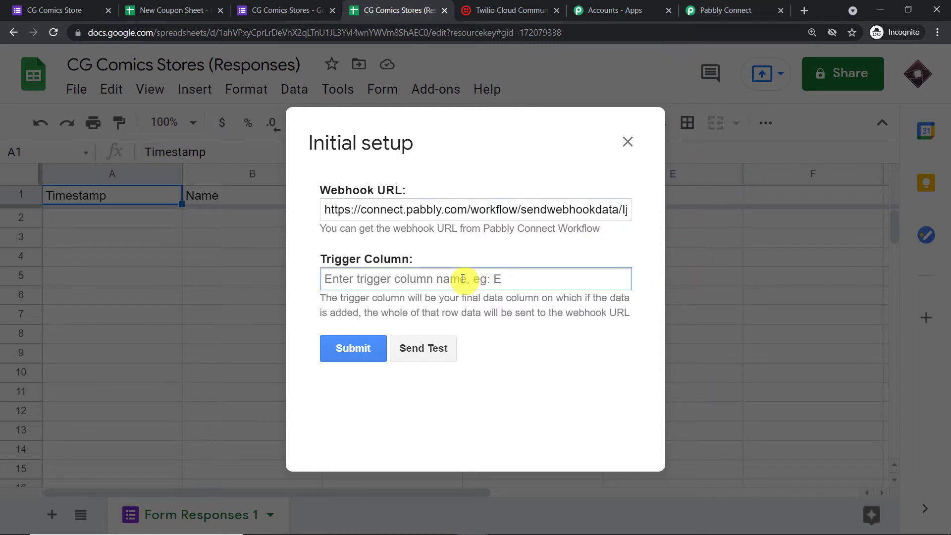
text(E)
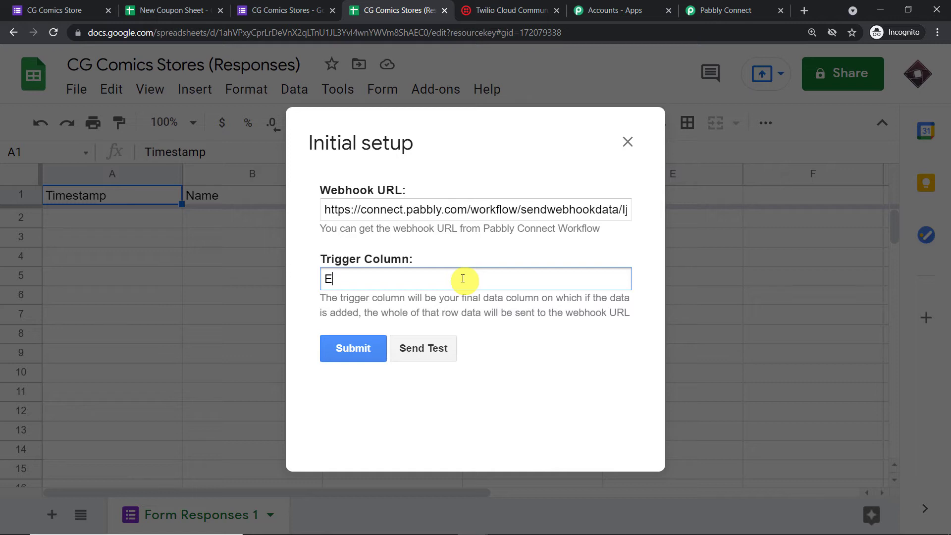
click(340, 351)
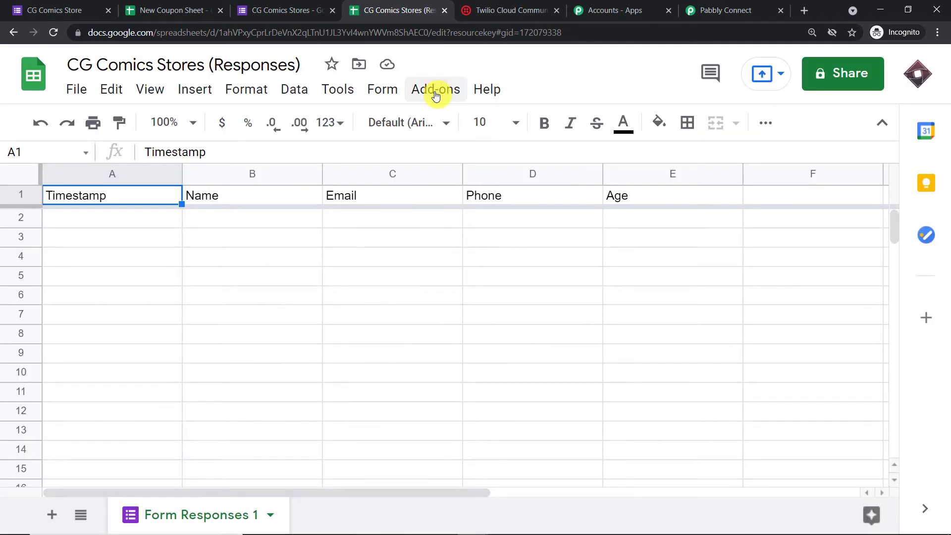
- Enable Send On Event so each new response goes to Pabbly Connect, which is now waiting
click(435, 91)
mouse_move(435, 168)
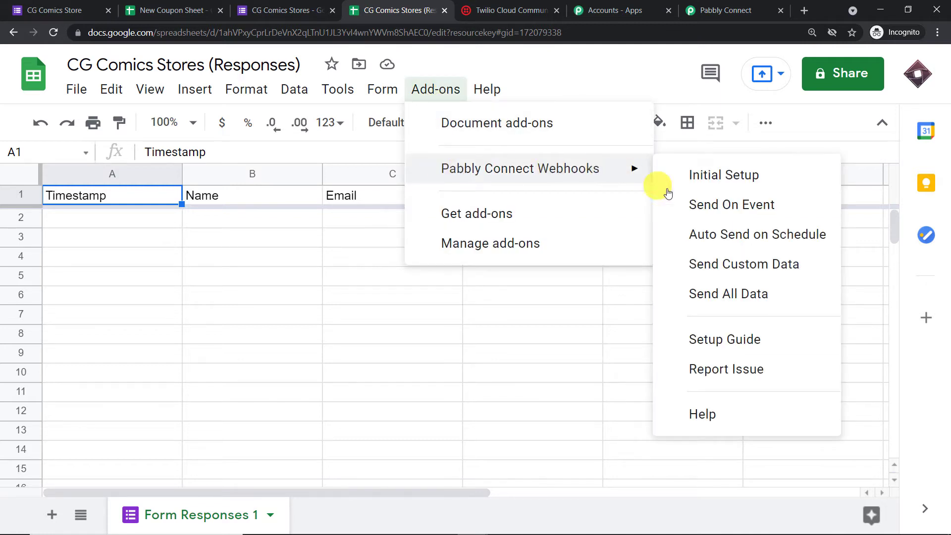
click(709, 219)
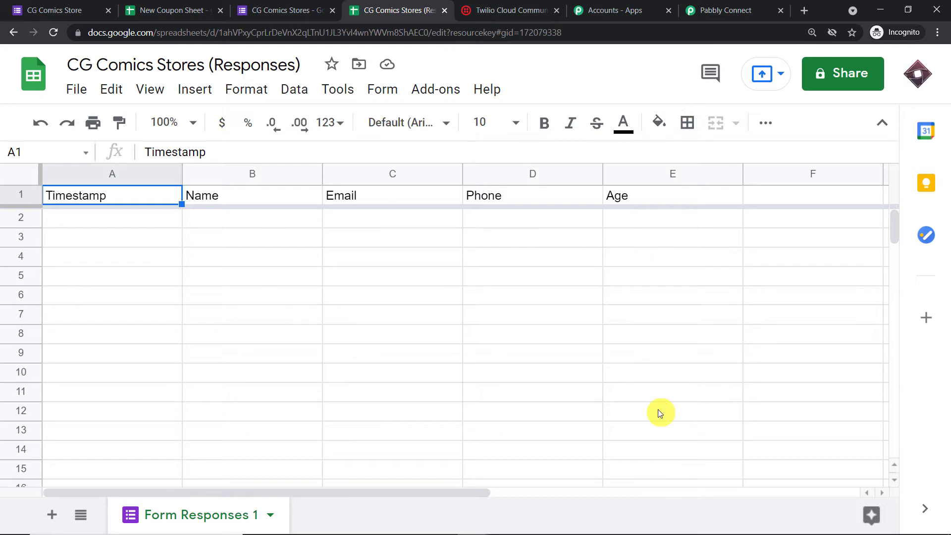
click(744, 5)
scroll(573, 170, down, 6)
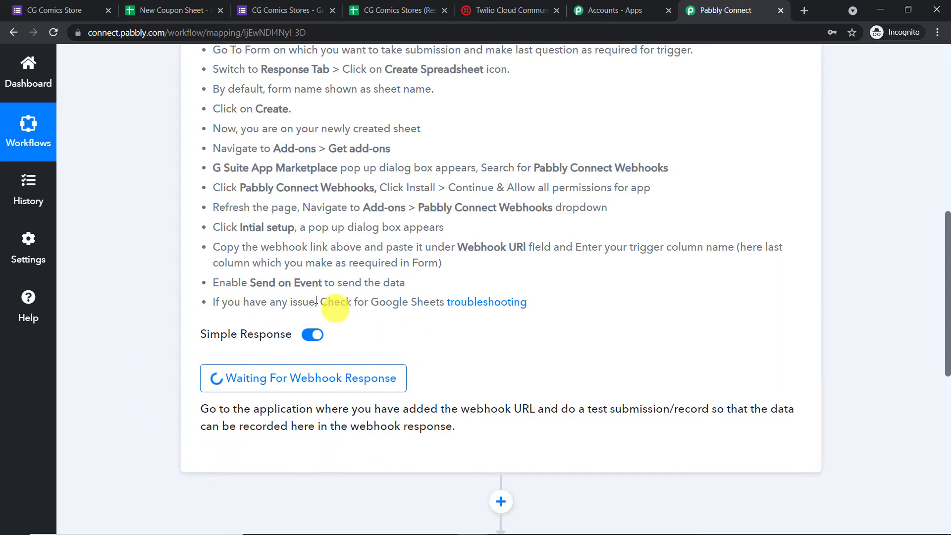
click(302, 7)
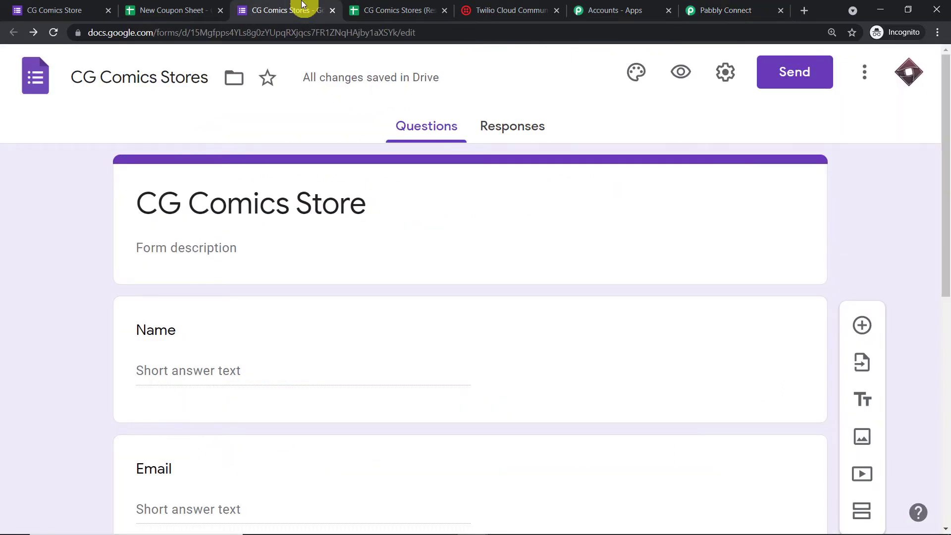
- Open a live preview of the form and close the old form tab
scroll(307, 237, down, 3)
click(247, 250)
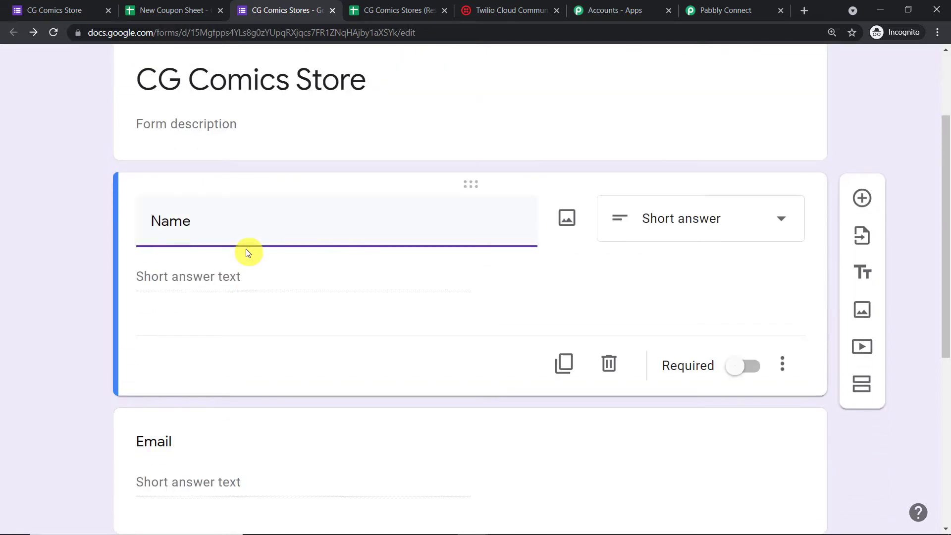
click(870, 112)
scroll(870, 111, up, 3)
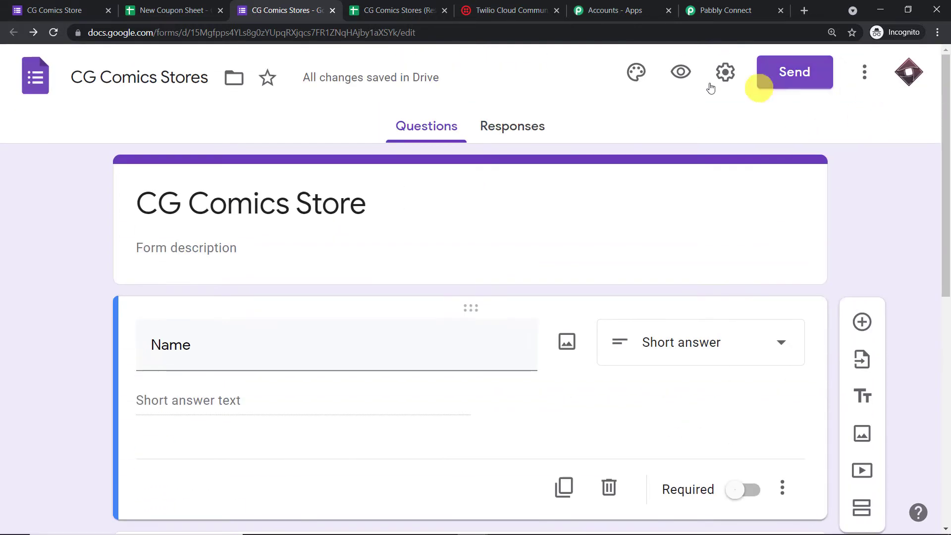
click(679, 76)
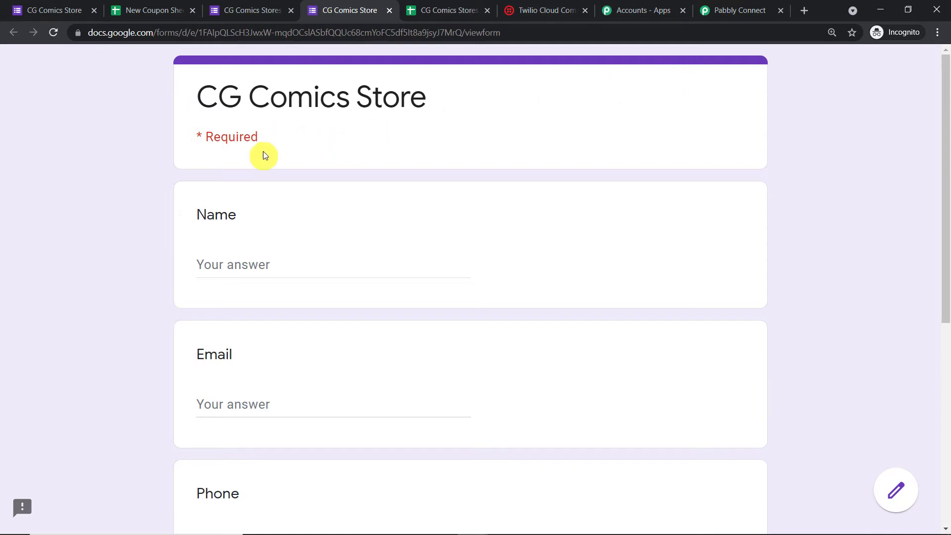
click(78, 7)
click(342, 6)
click(93, 10)
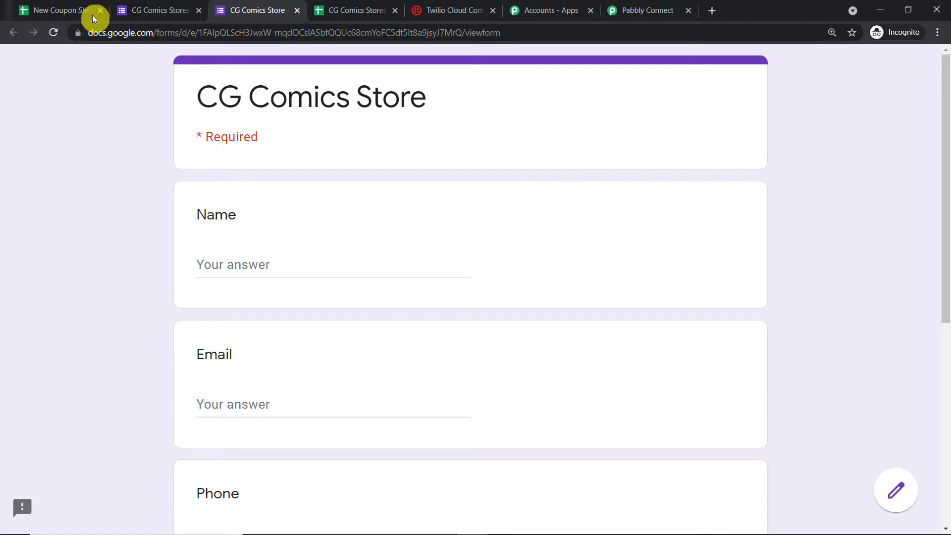
- Fill in the name, email and a ten-digit phone number without the +91 code
click(307, 264)
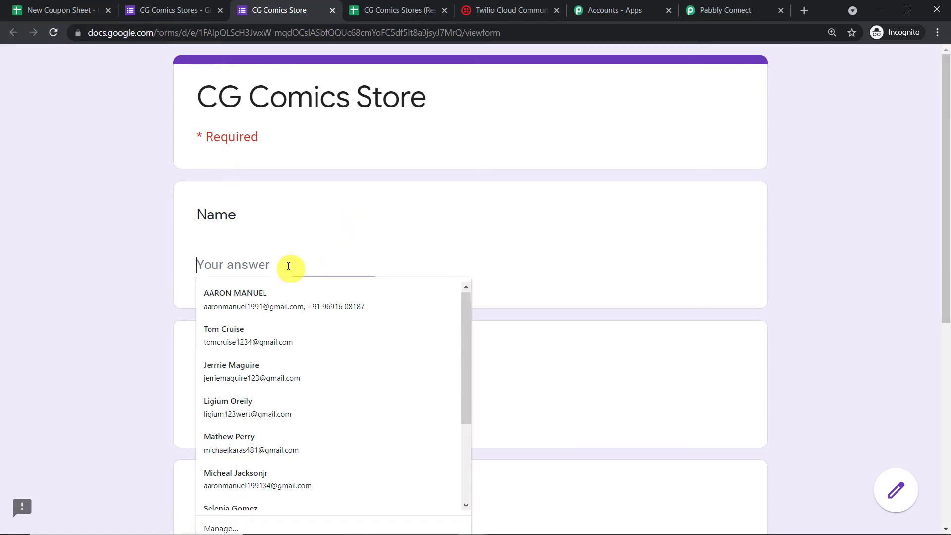
click(260, 402)
scroll(327, 248, down, 1)
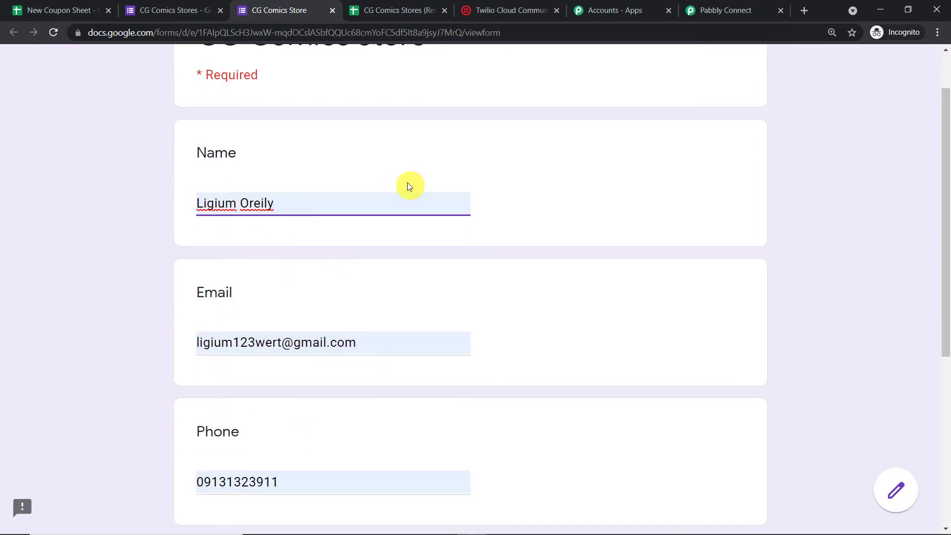
scroll(238, 297, down, 2)
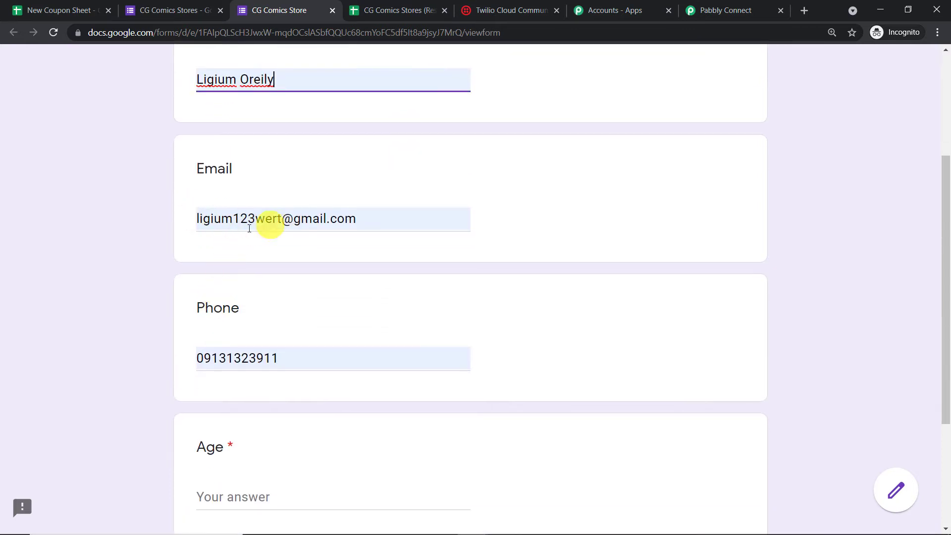
scroll(385, 239, down, 2)
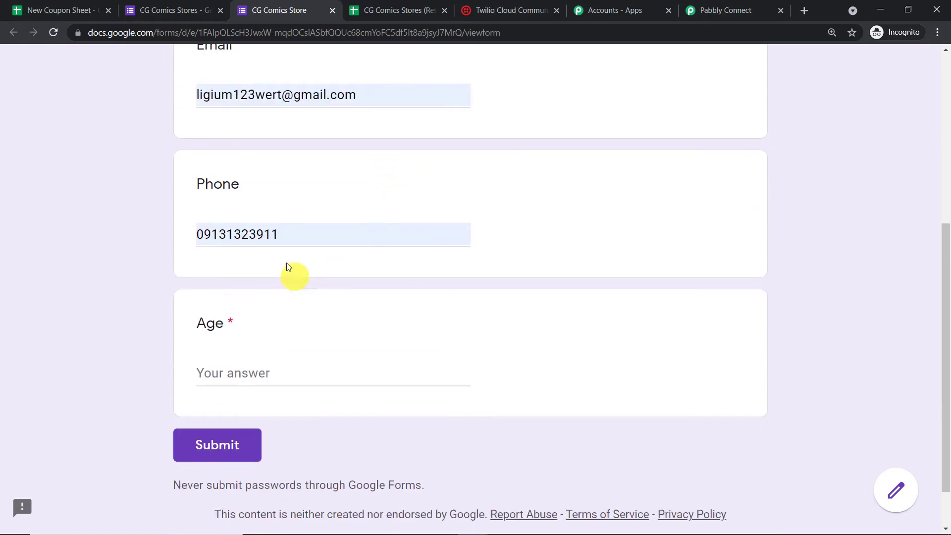
drag(289, 236, 55, 236)
key(BackSpace)
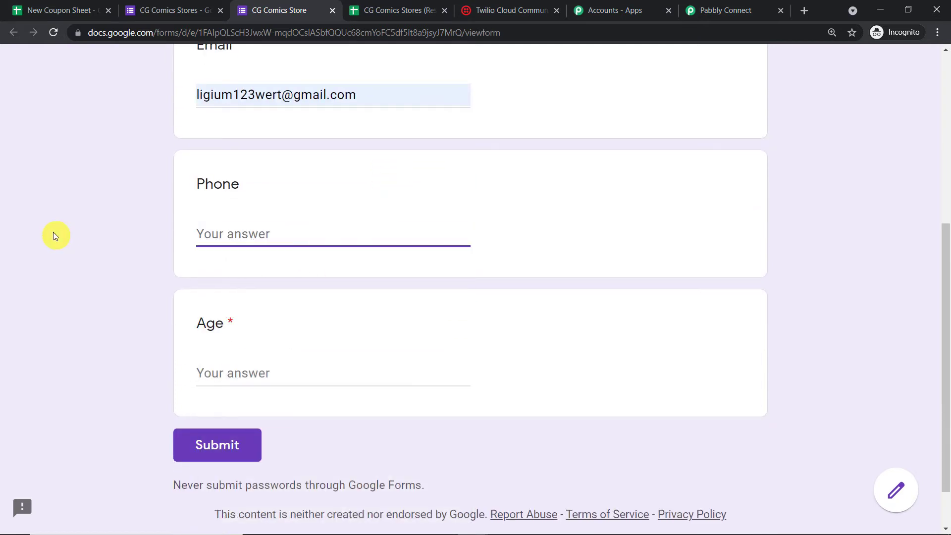
click(222, 261)
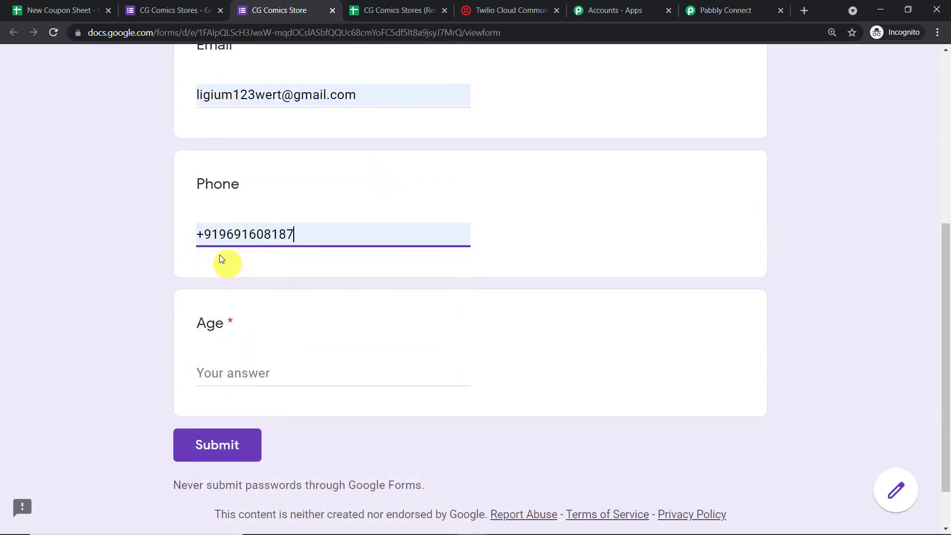
click(217, 237)
drag(217, 237, 173, 233)
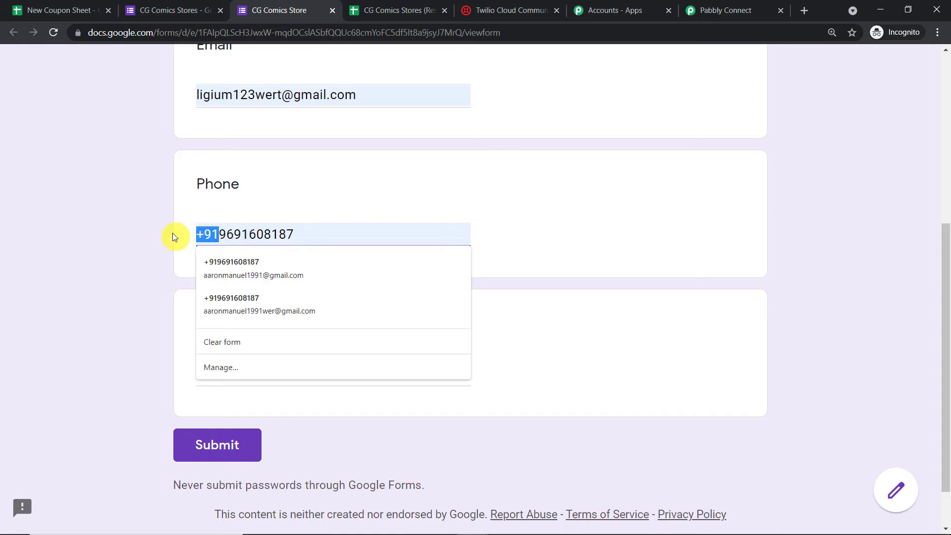
key(BackSpace)
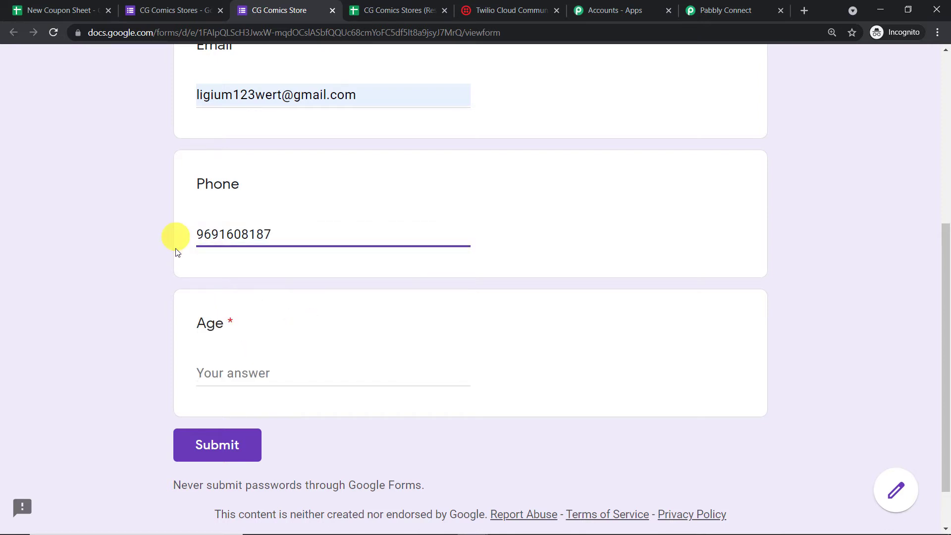
- Enter age 23 and submit the test response
click(268, 376)
text(4)
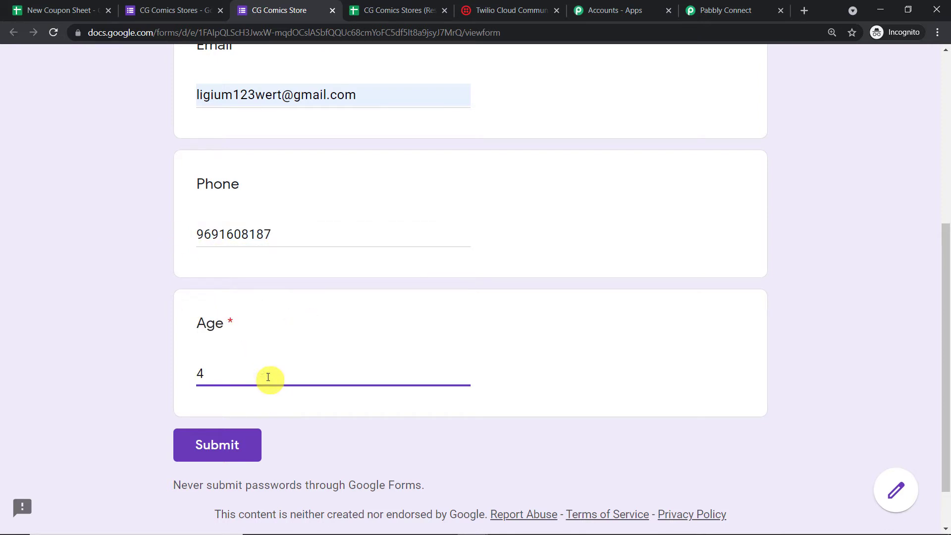
key(BackSpace)
text(23)
click(233, 444)
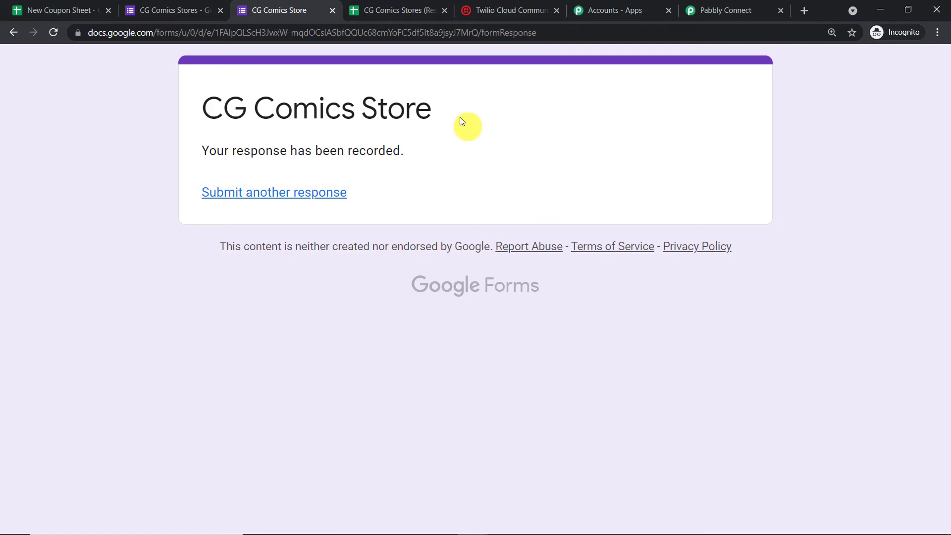
click(387, 4)
click(115, 223)
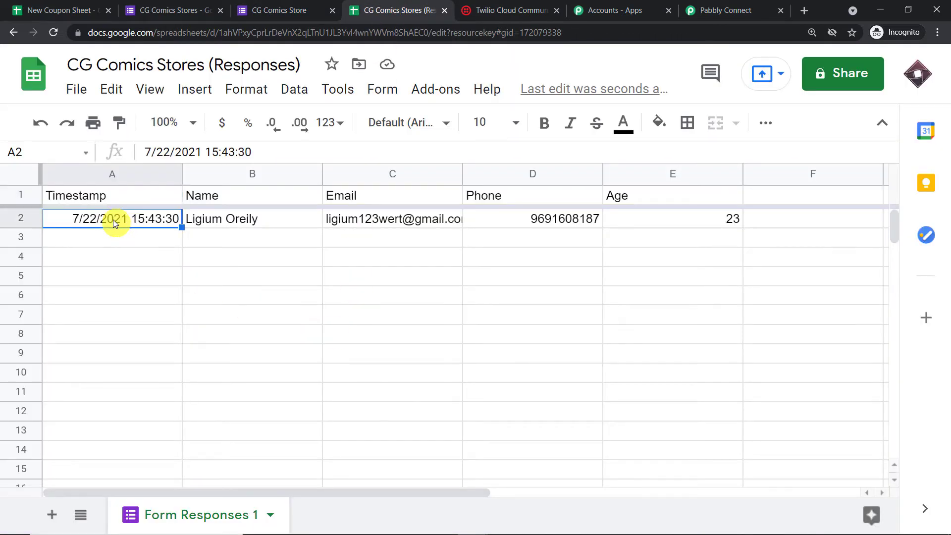
click(263, 230)
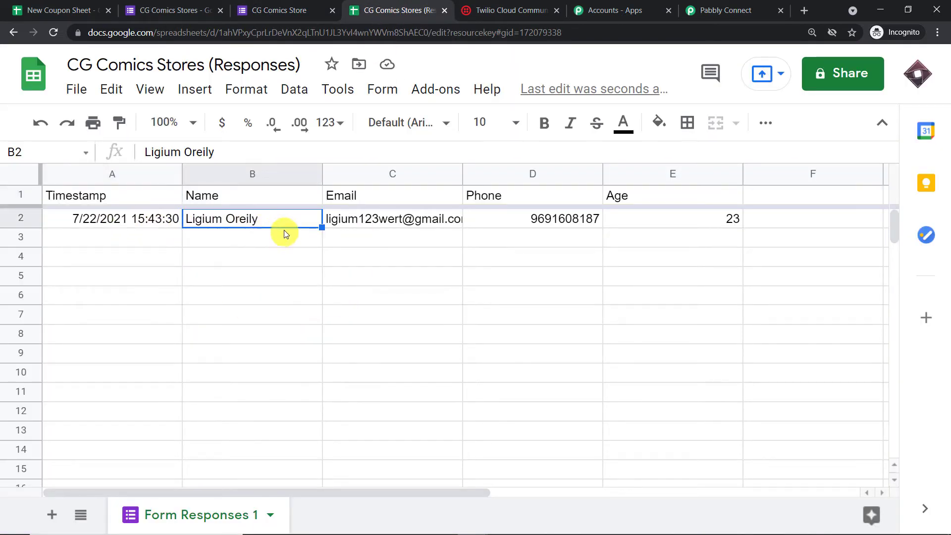
click(379, 221)
mouse_move(382, 221)
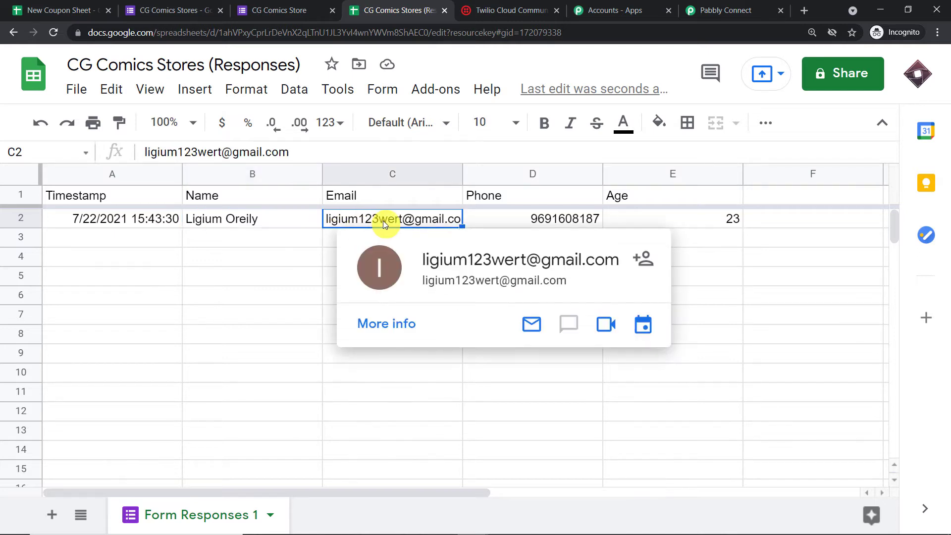
click(253, 257)
click(520, 214)
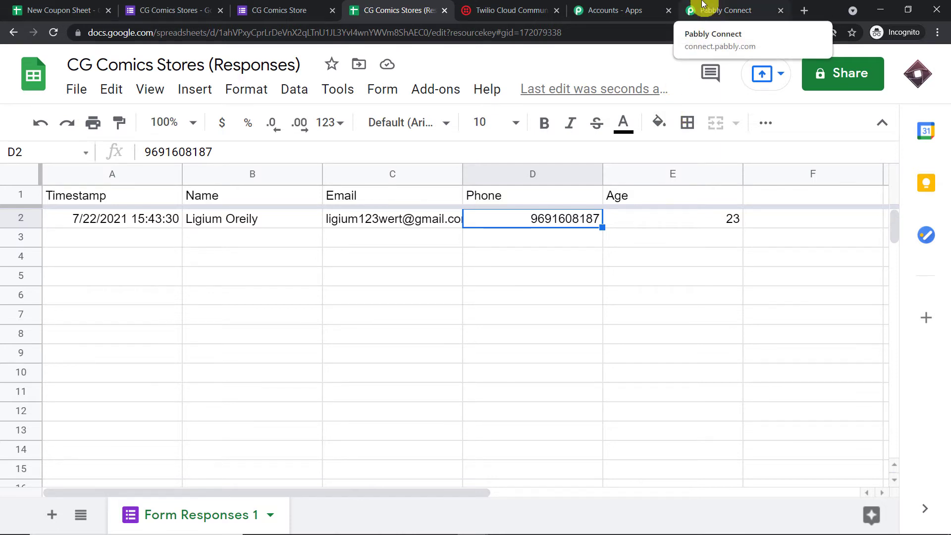
- Review the captured response fields in Pabbly: timestamp, name, email, phone, age 23, RowIndex 2
click(727, 6)
scroll(715, 212, down, 8)
click(529, 176)
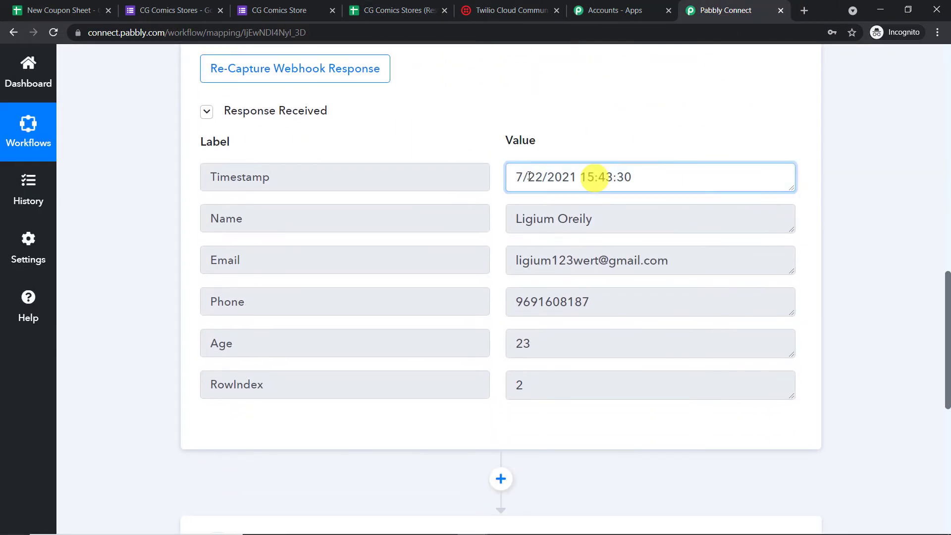
click(611, 214)
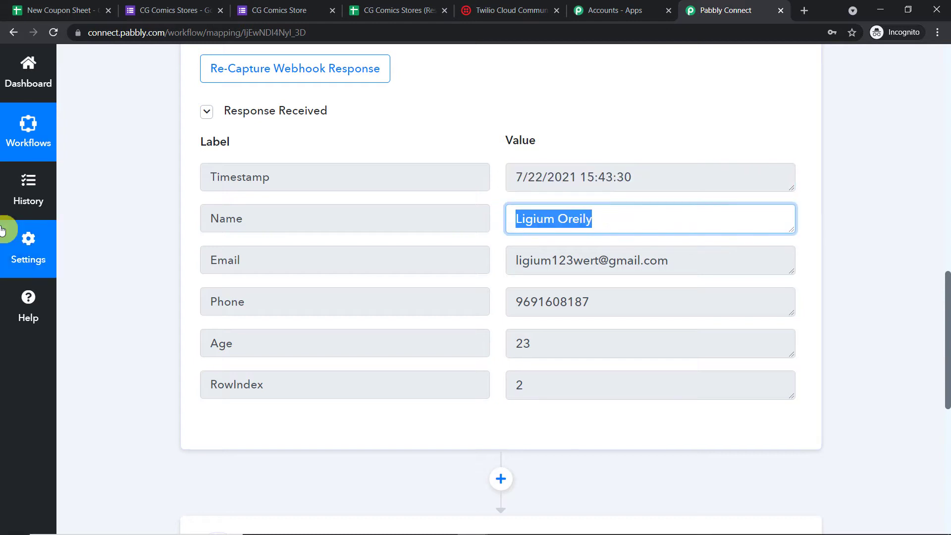
drag(658, 261, 516, 261)
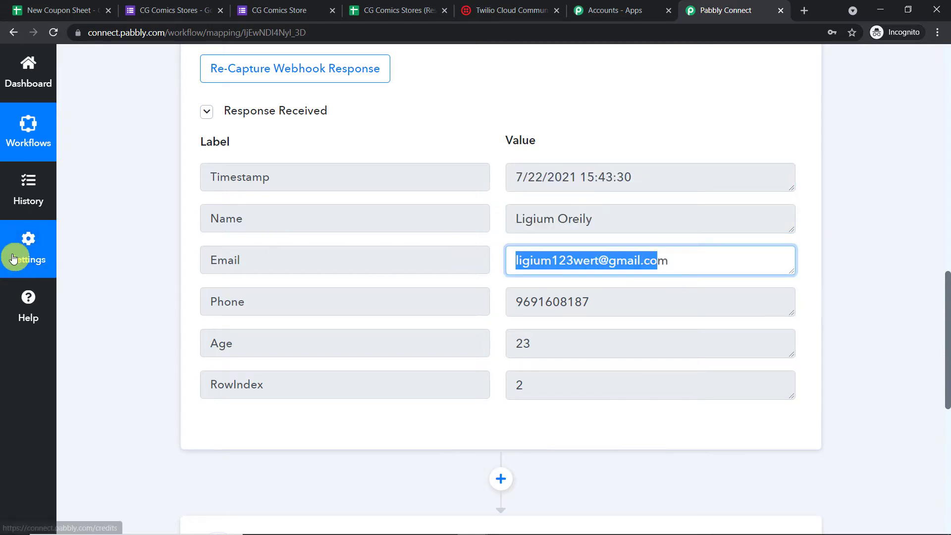
click(590, 327)
drag(596, 302, 361, 300)
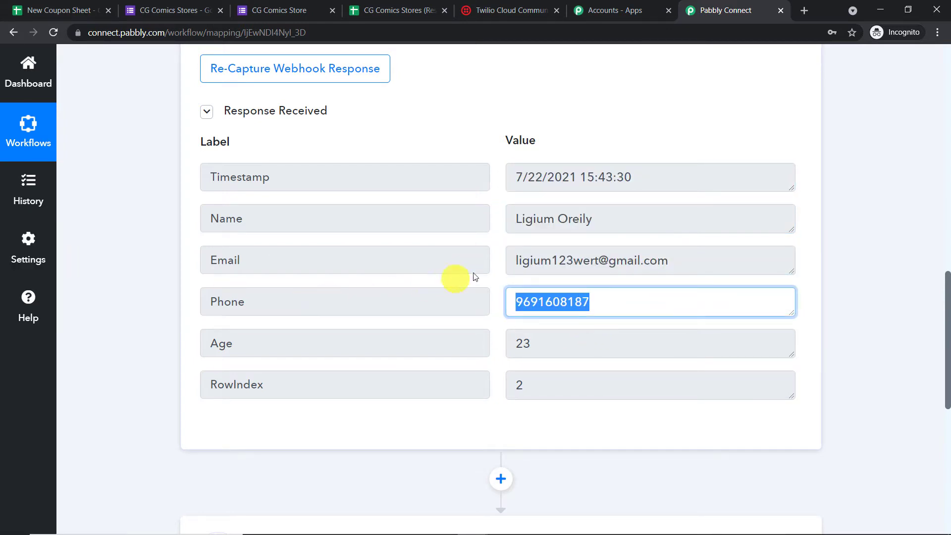
drag(569, 344, 329, 346)
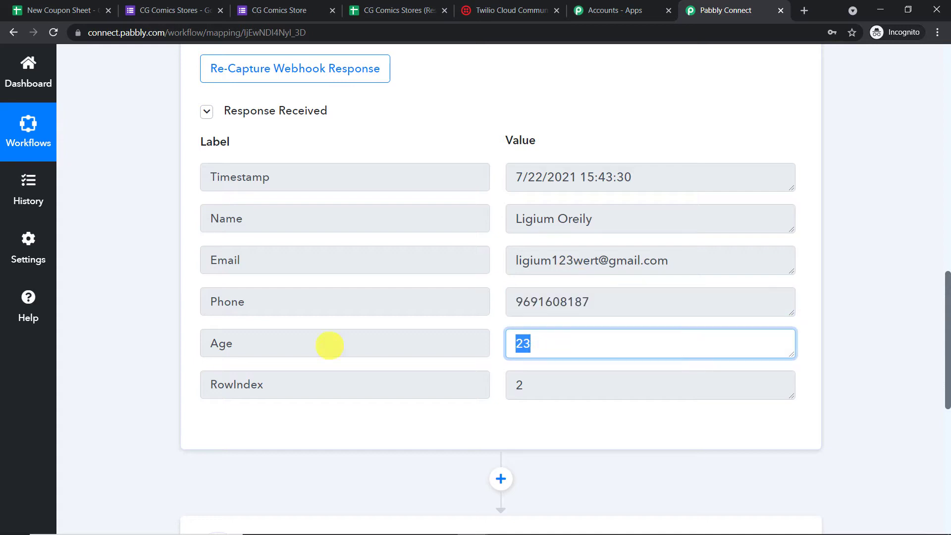
scroll(652, 361, down, 1)
drag(577, 329, 329, 324)
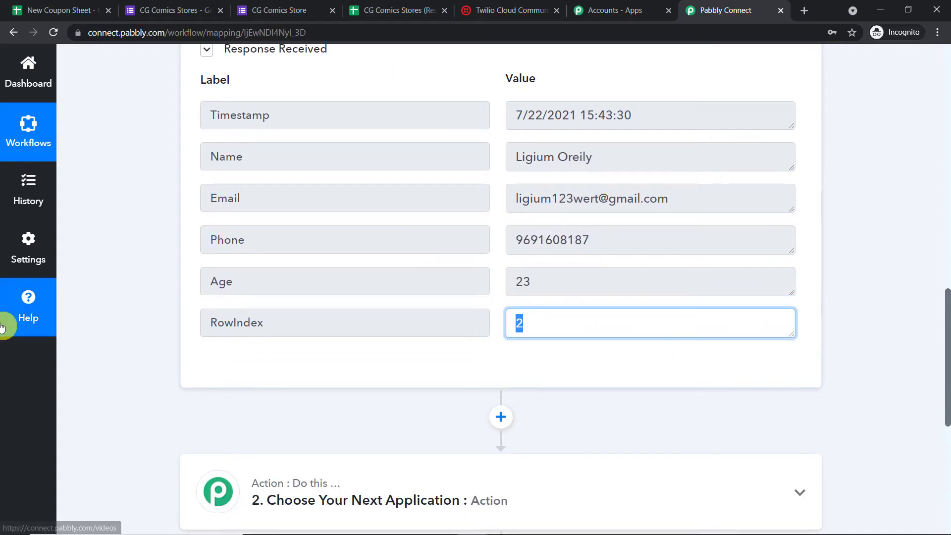
click(913, 127)
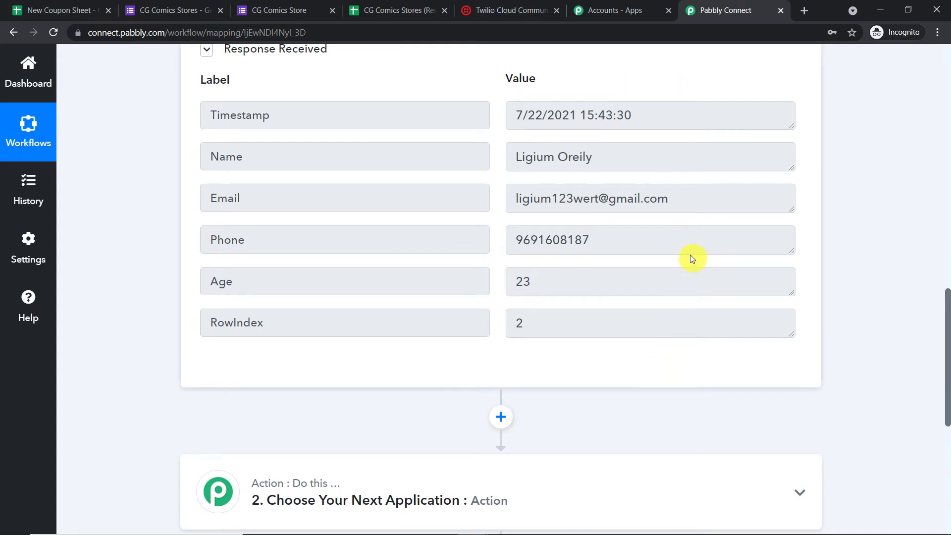
click(78, 5)
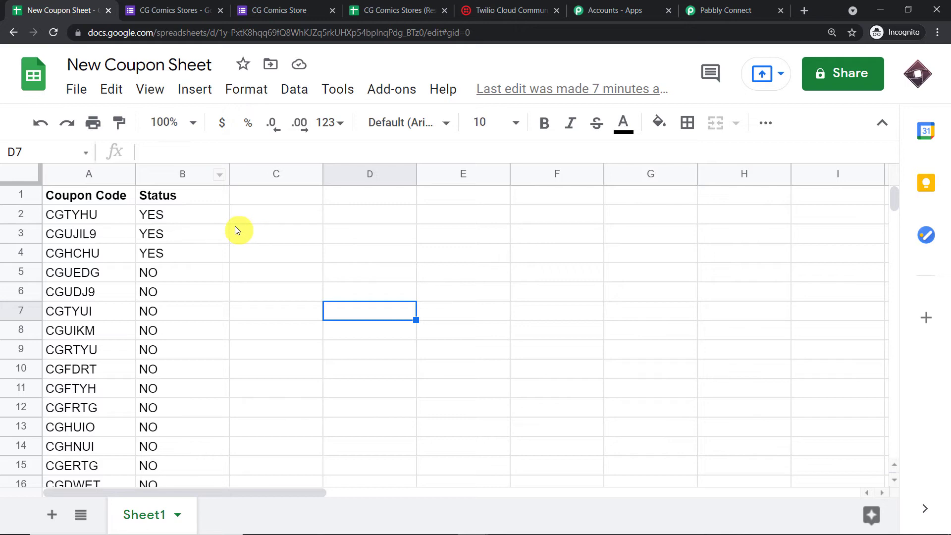
- Widen column A and review the coupon codes and their Status values, including CGHCHU
drag(132, 174, 218, 173)
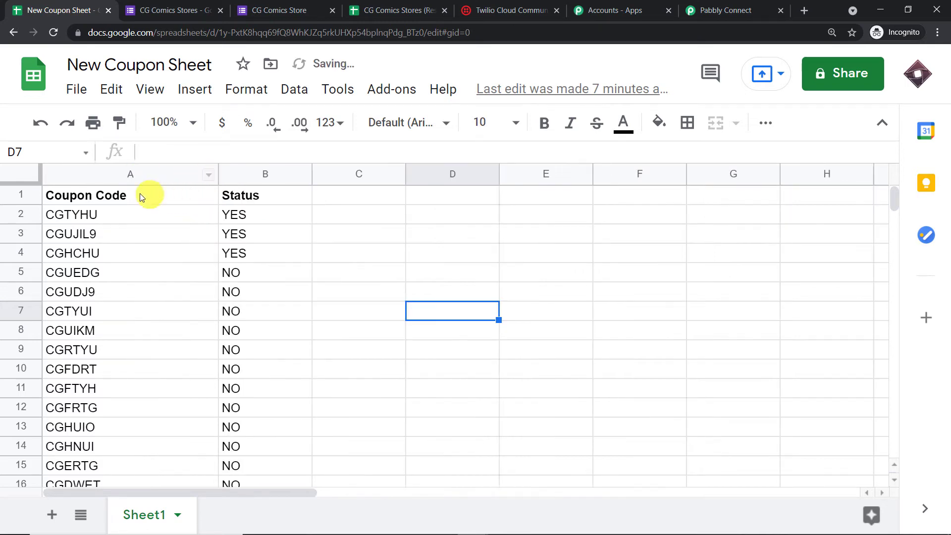
click(256, 213)
click(252, 233)
click(246, 250)
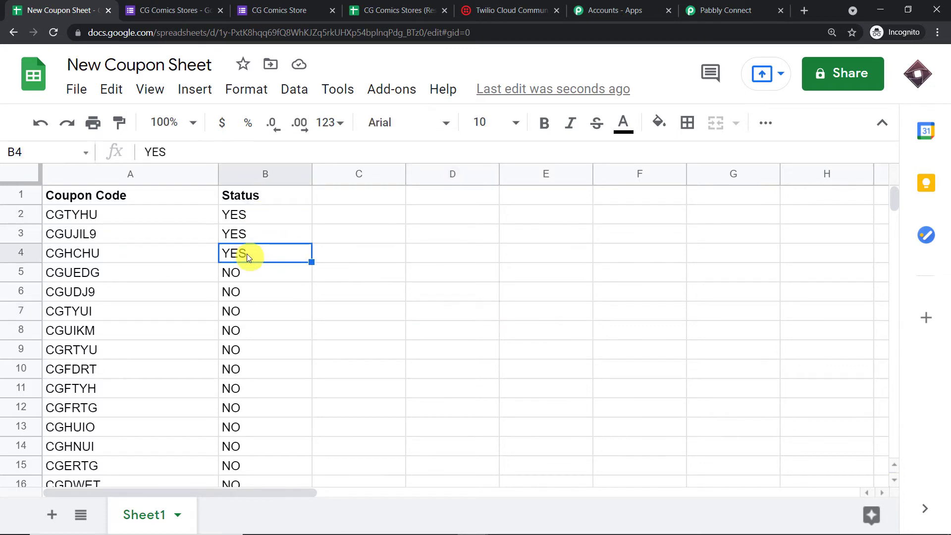
click(71, 256)
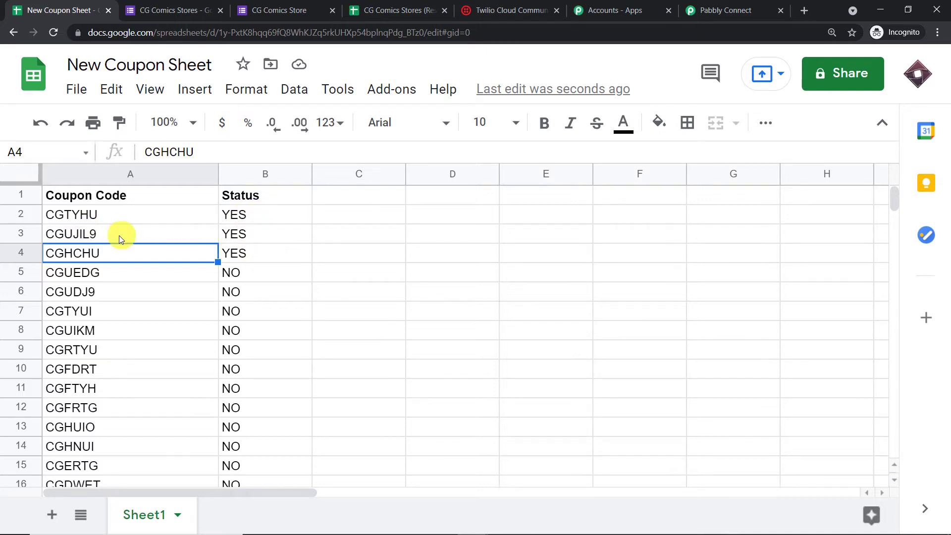
- Change the Status in cells B4, B3 and B2 from YES to NO
click(262, 255)
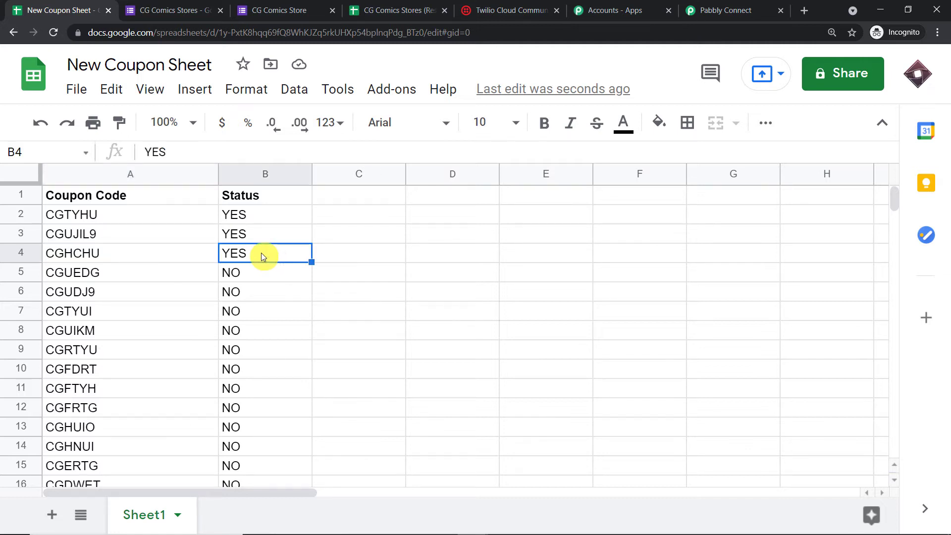
key(Delete)
text(N)
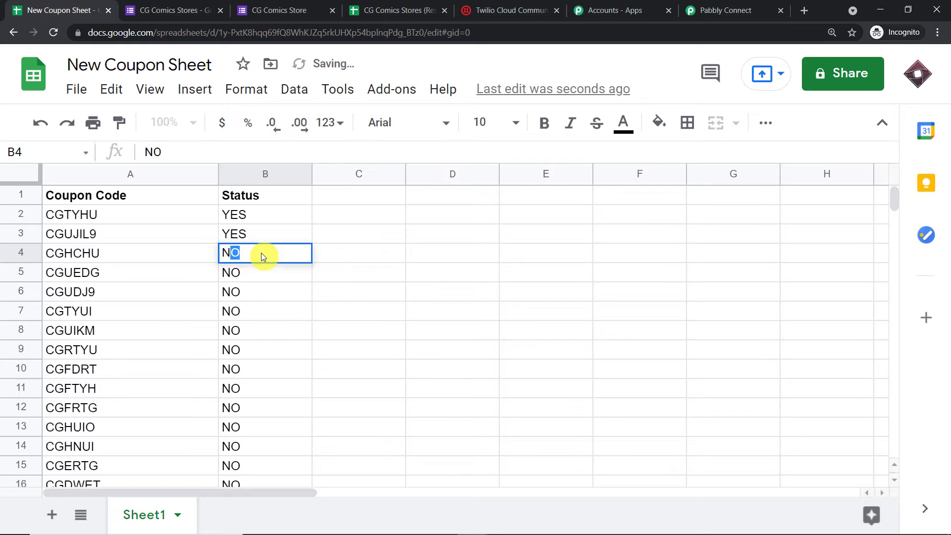
text(O)
click(254, 237)
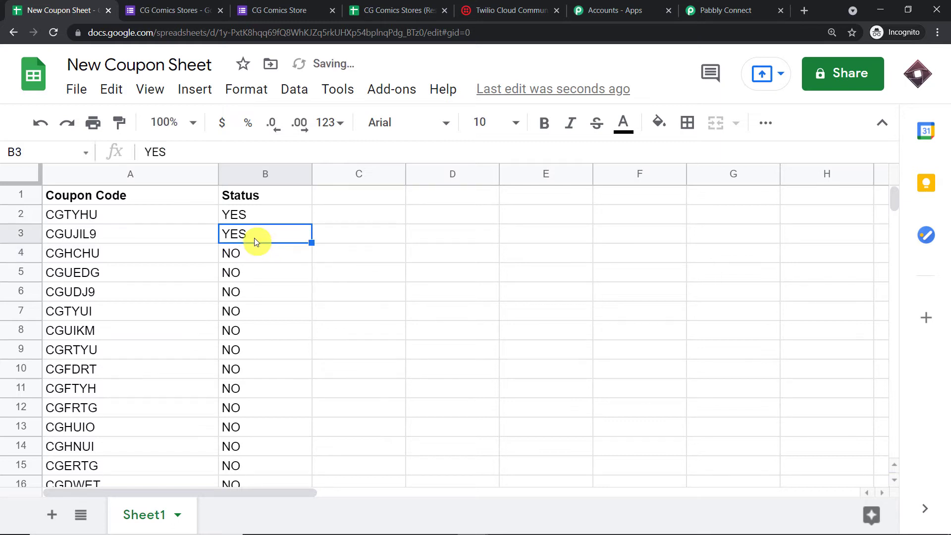
key(Delete)
text(NO)
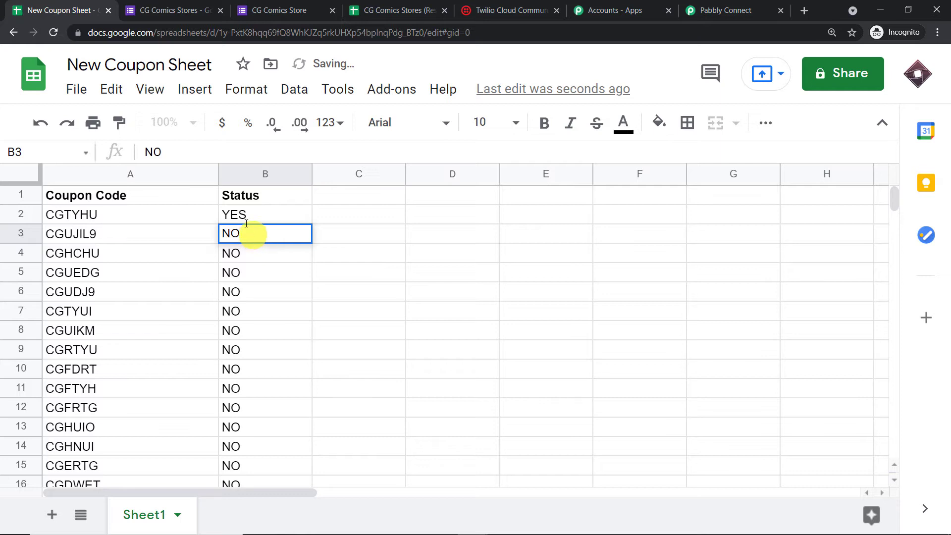
click(243, 217)
key(Delete)
text(NO)
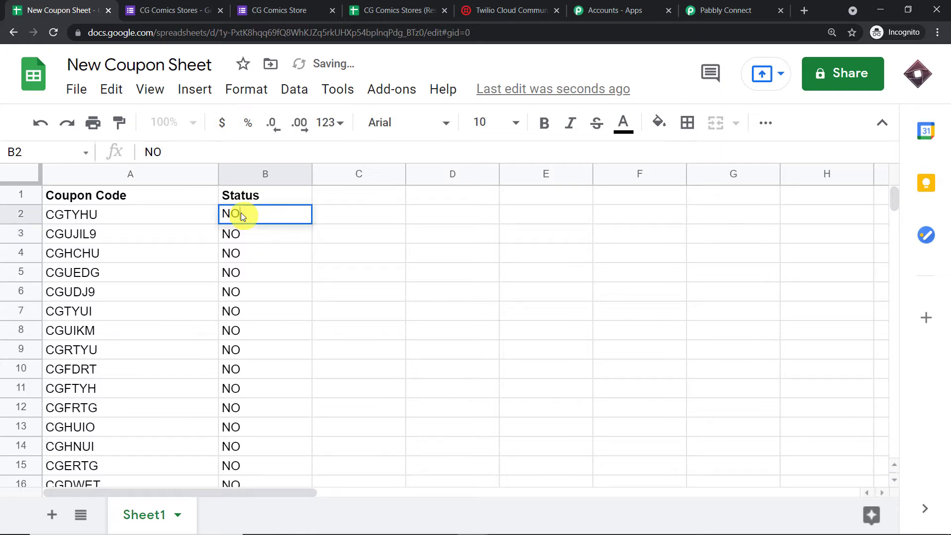
click(535, 262)
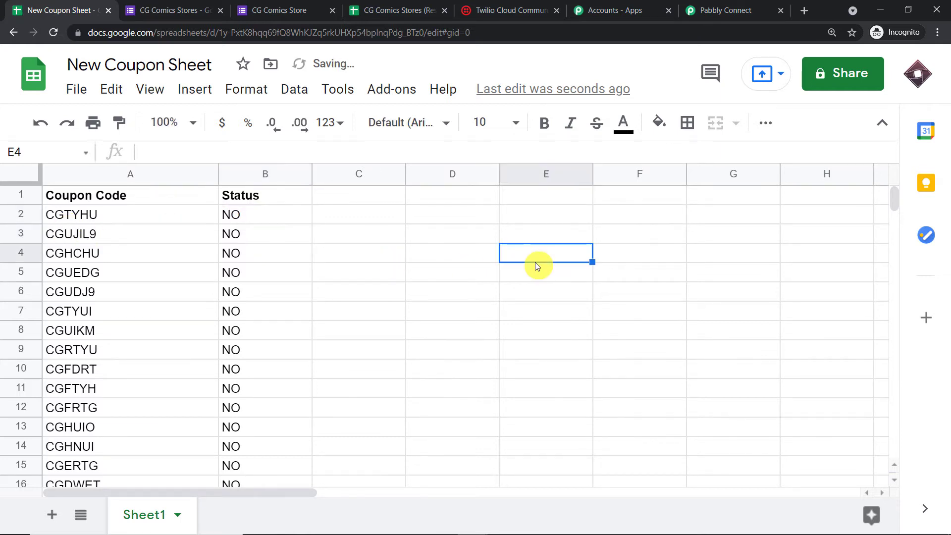
- Check that the Status column now reads NO down to B21
click(245, 216)
click(246, 237)
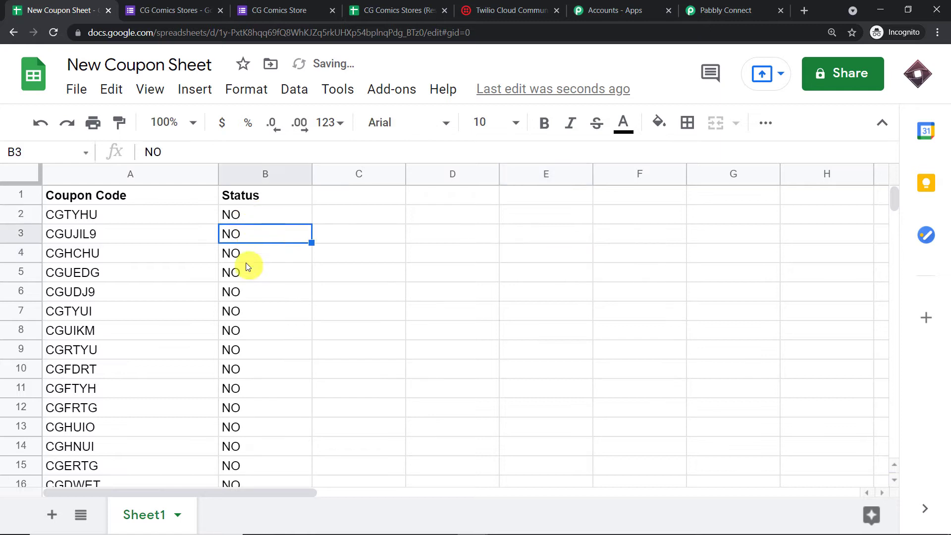
click(245, 260)
click(246, 287)
scroll(242, 327, down, 4)
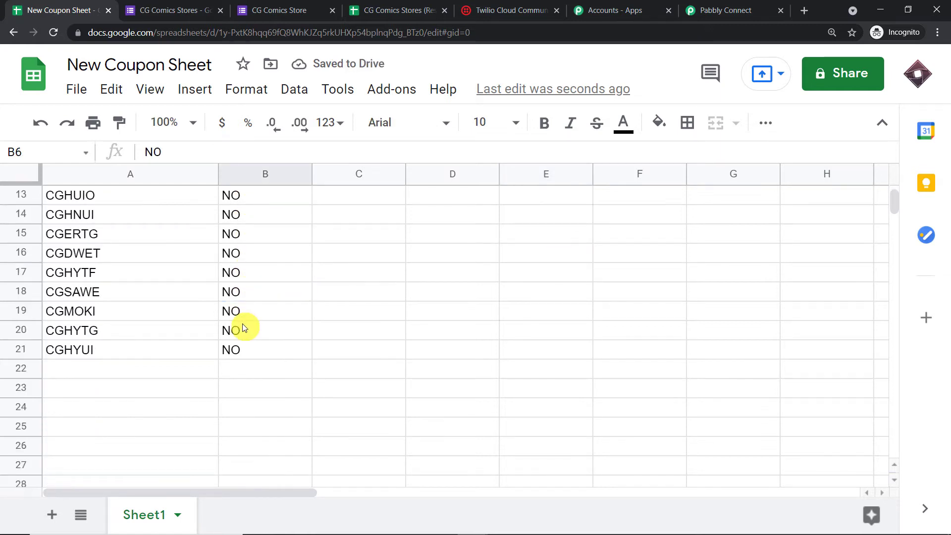
click(227, 348)
scroll(332, 326, up, 4)
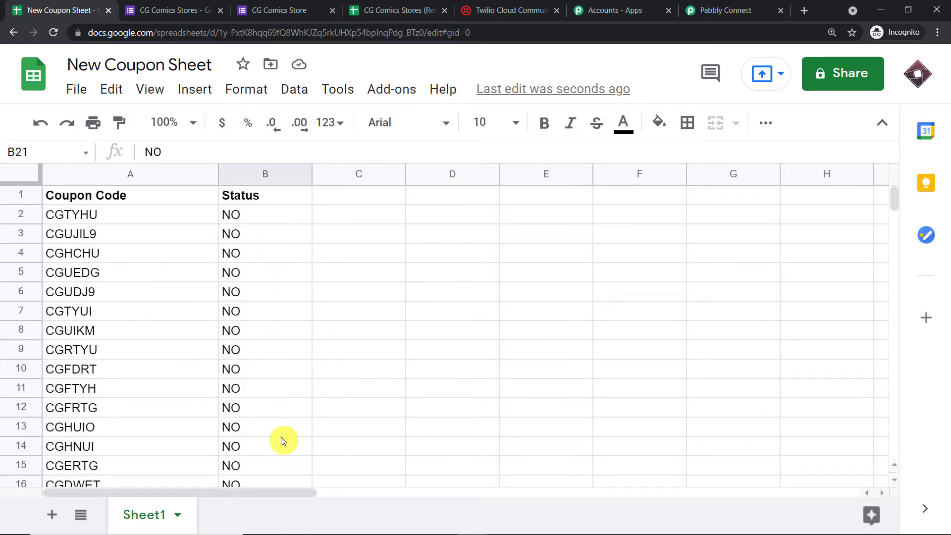
click(327, 314)
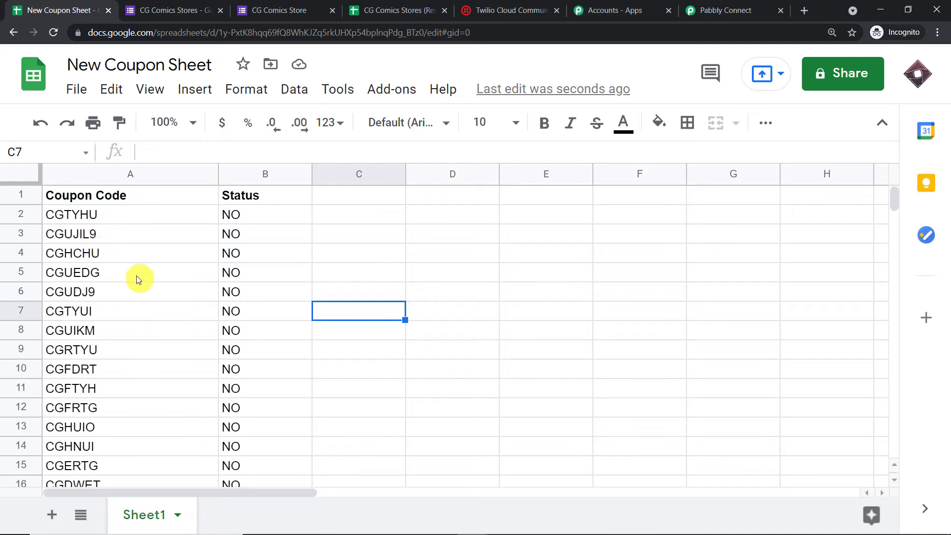
- In Pabbly Connect, search 'GOOGLE S' and set step 2 to Google Sheets › Lookup Spreadsheet Rows
click(714, 11)
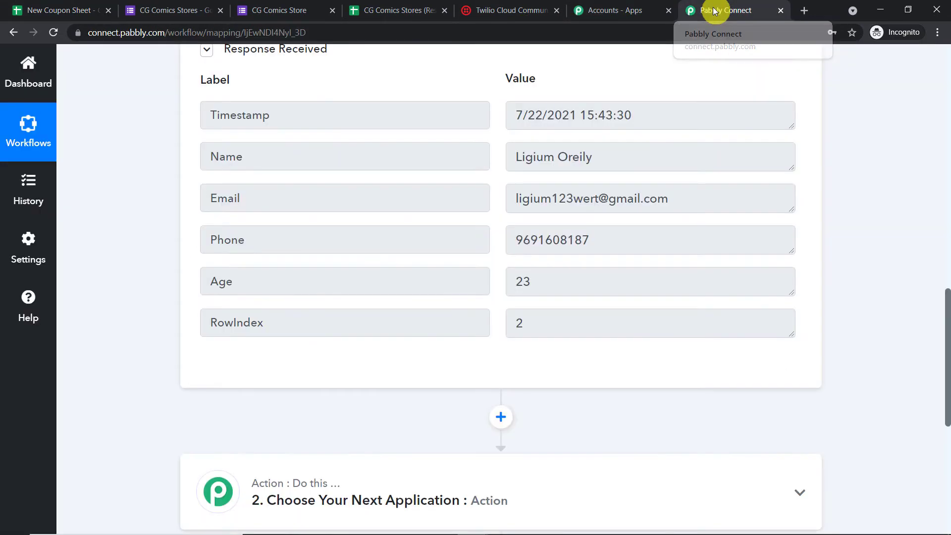
scroll(613, 287, down, 5)
click(425, 239)
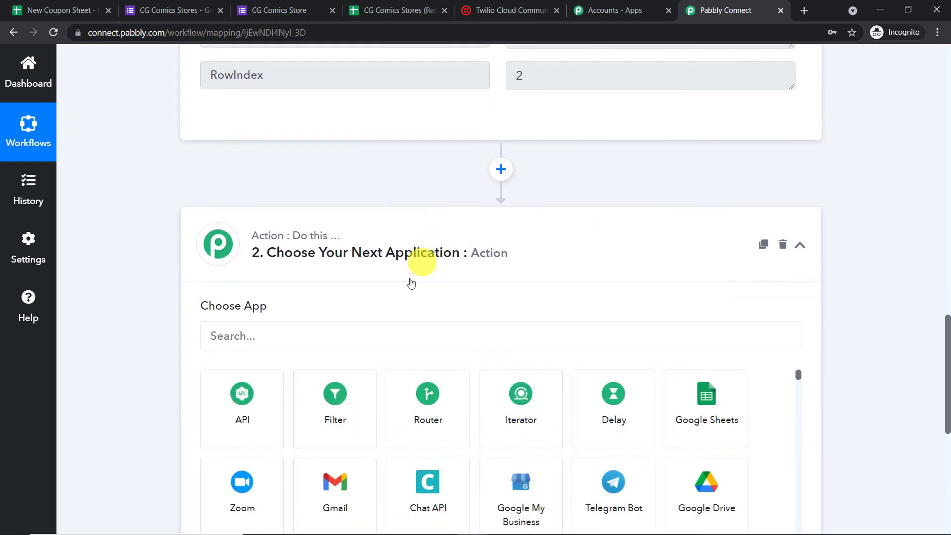
click(253, 209)
text(G)
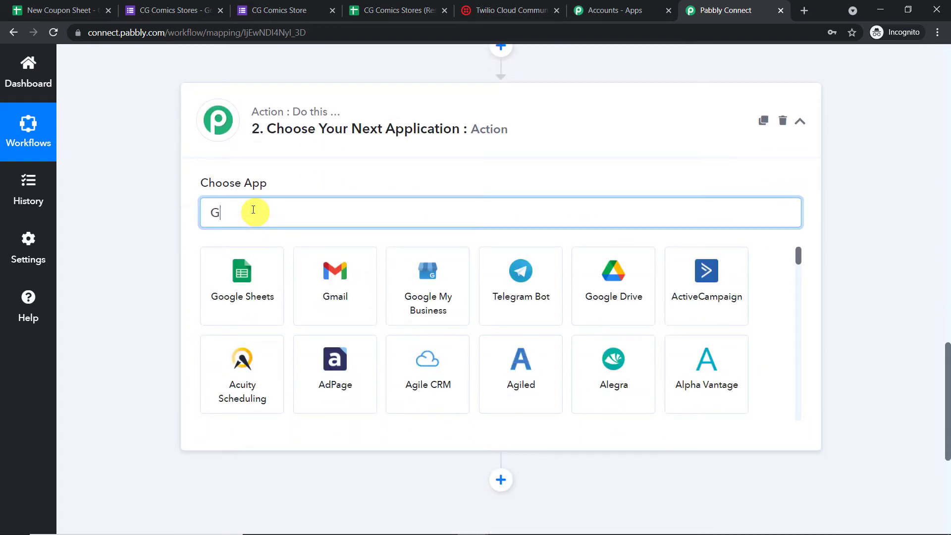
text(OOGLE S)
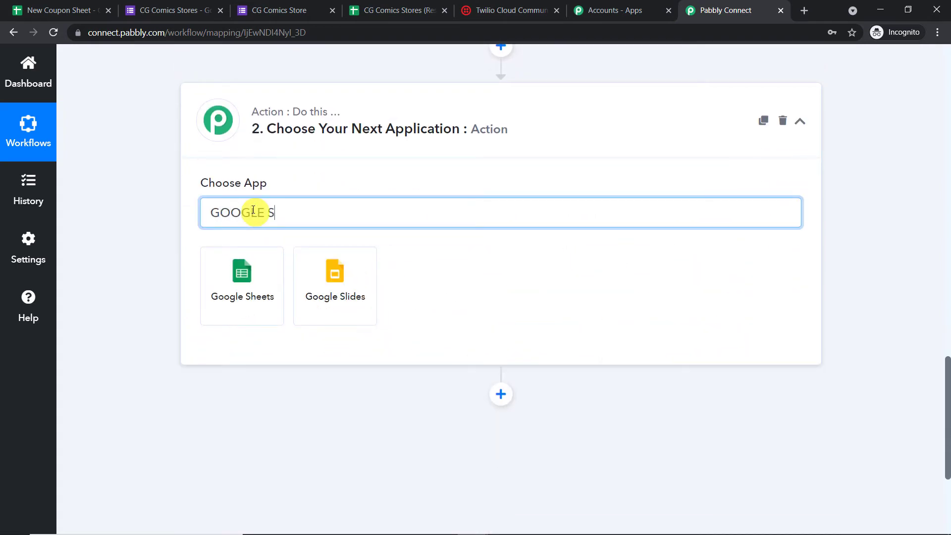
click(238, 270)
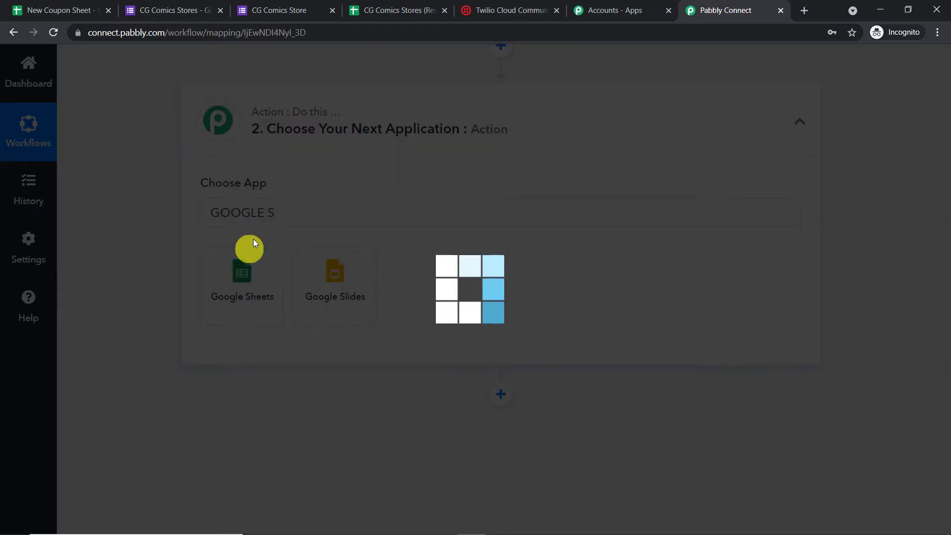
scroll(436, 212, down, 1)
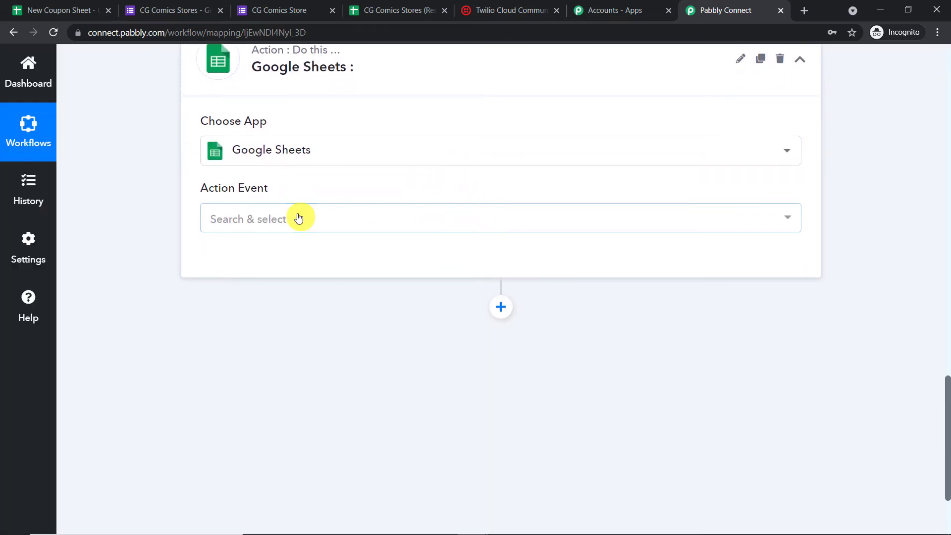
click(302, 218)
scroll(312, 344, down, 1)
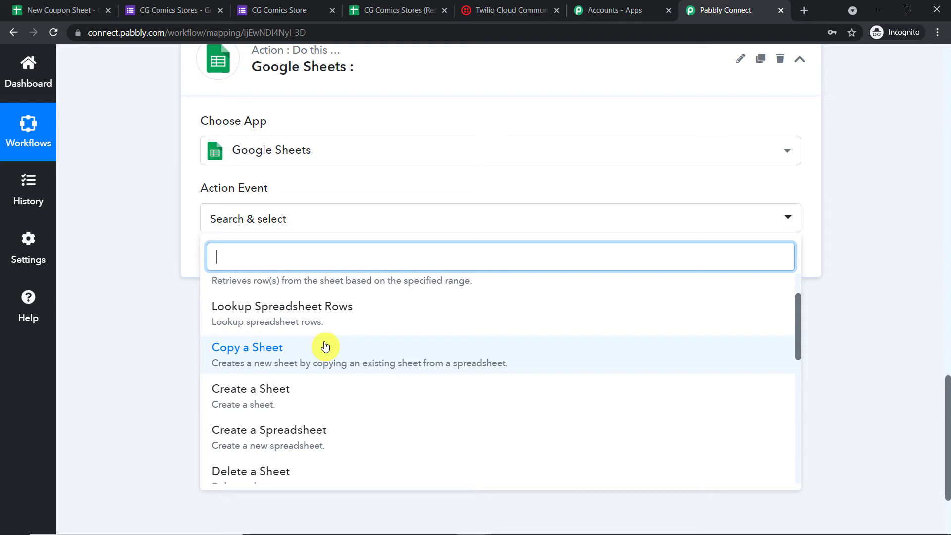
click(340, 323)
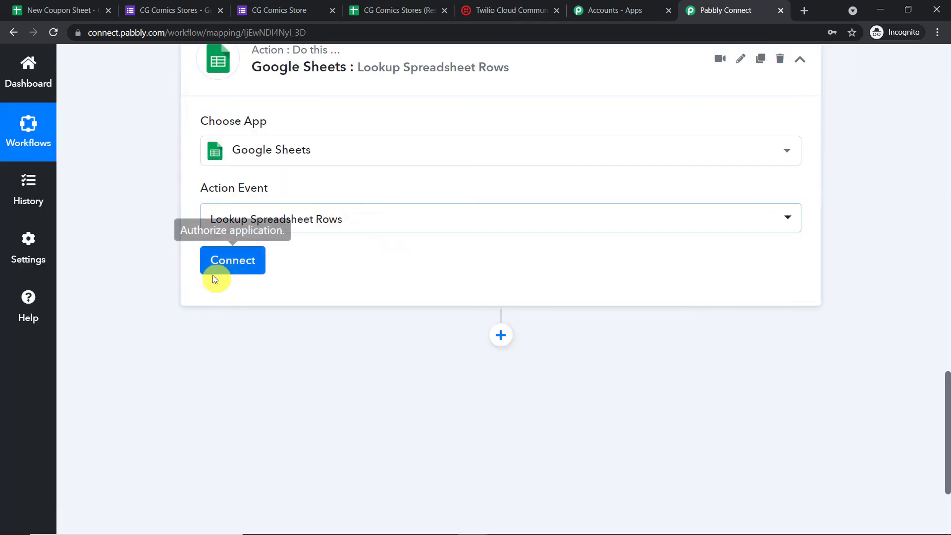
- Add a new Google Sheets connection by signing in with the Google account and granting access
click(214, 272)
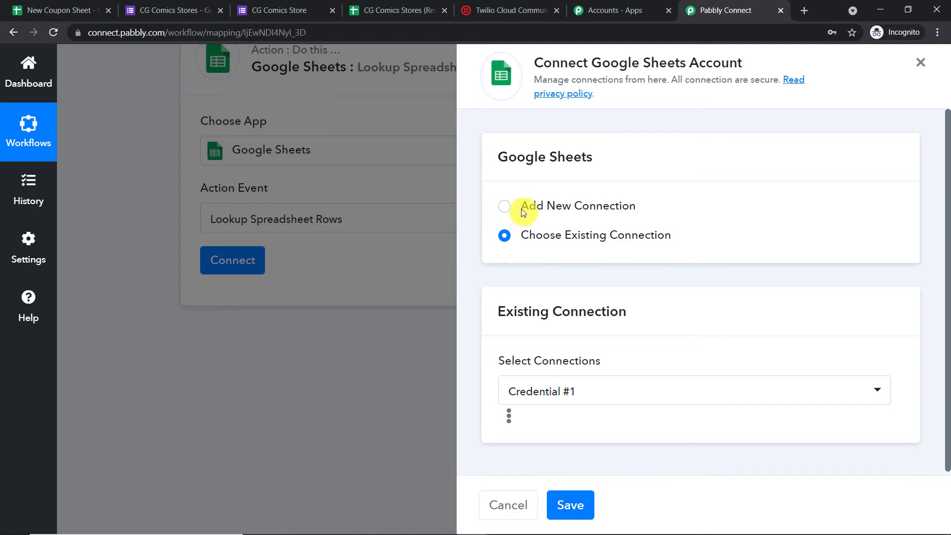
click(506, 216)
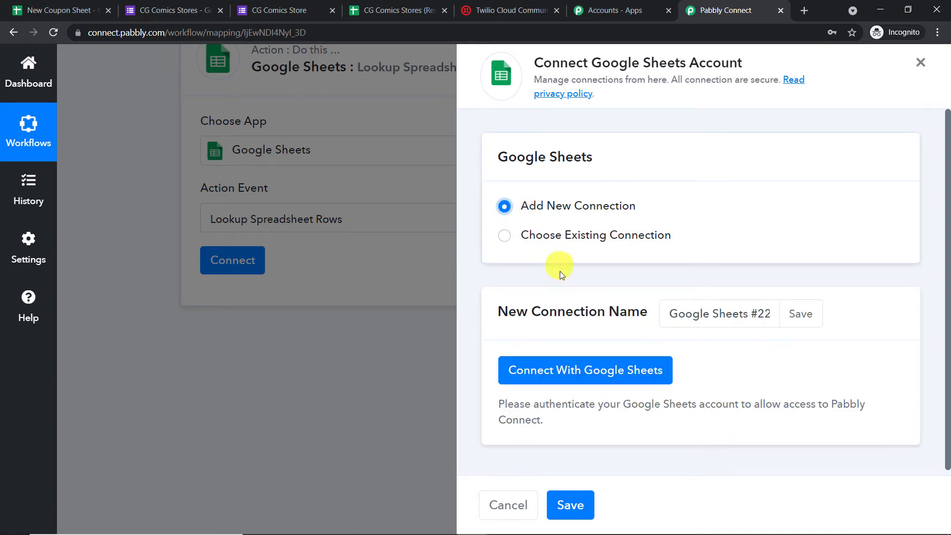
click(601, 369)
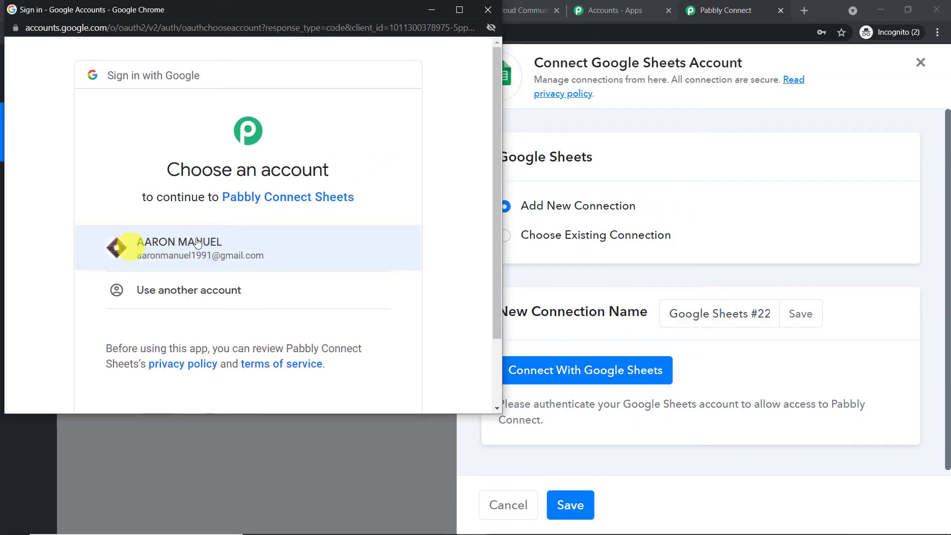
click(325, 260)
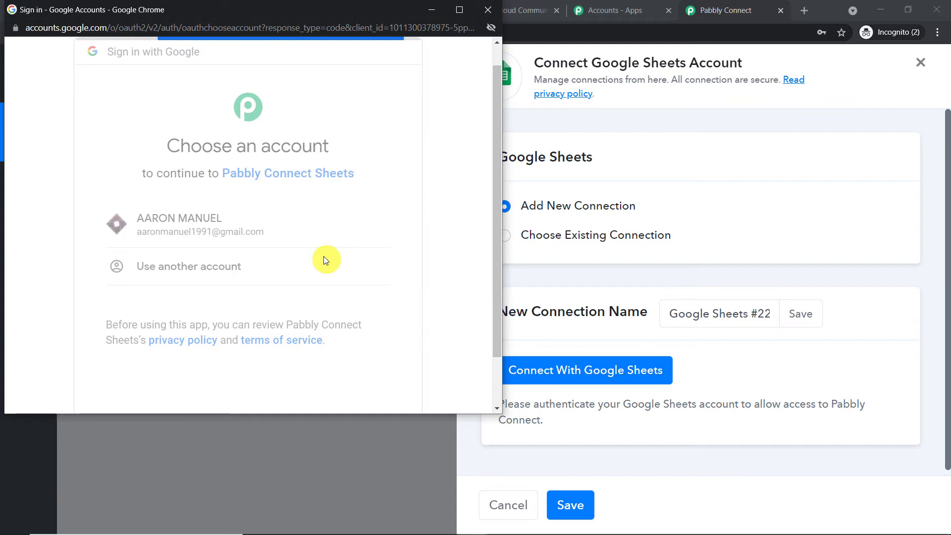
drag(295, 5, 739, 70)
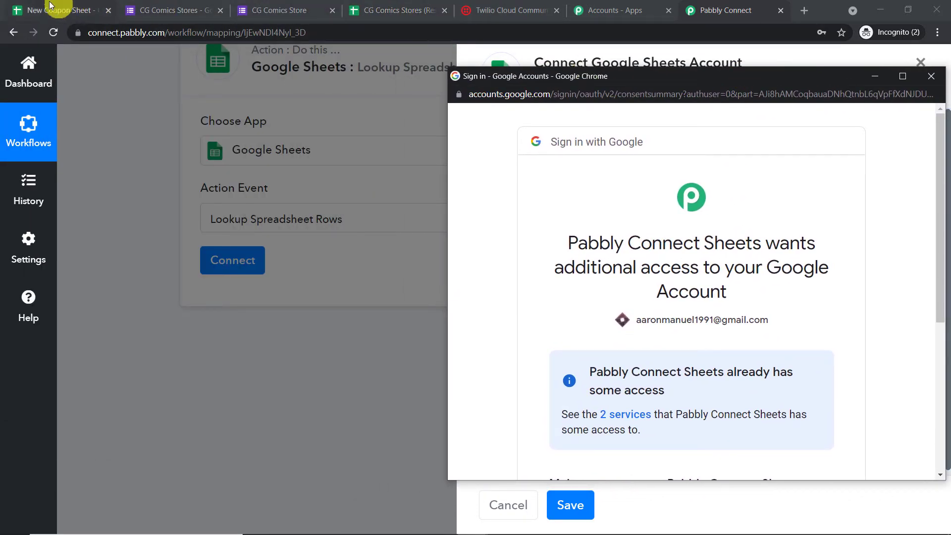
scroll(742, 282, down, 5)
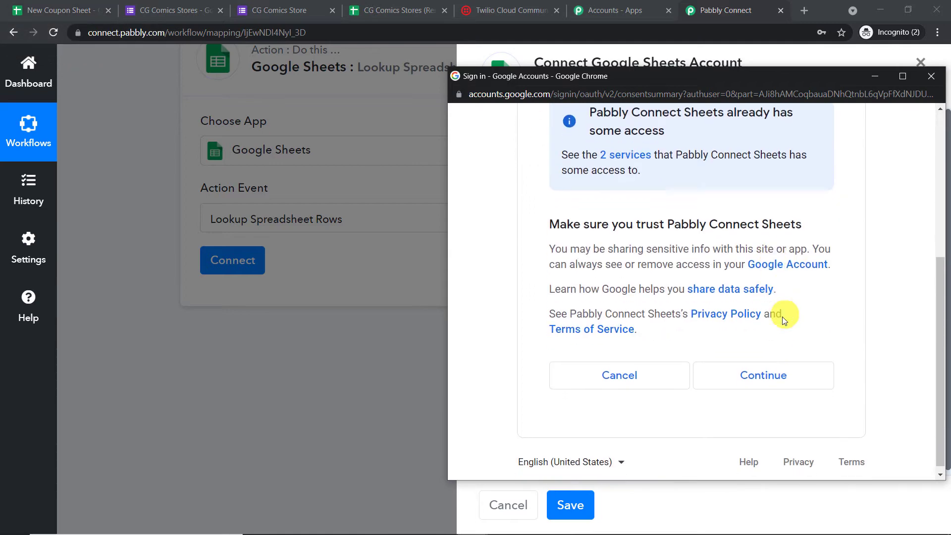
click(779, 372)
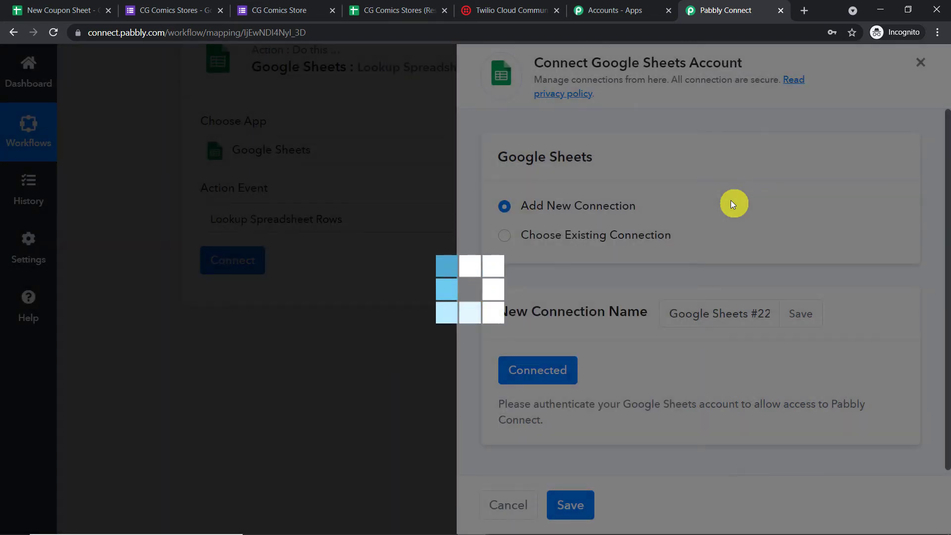
- Choose New Coupon Sheet with Sheet1 as the lookup spreadsheet, then view that spreadsheet
scroll(687, 210, down, 2)
scroll(687, 210, down, 2)
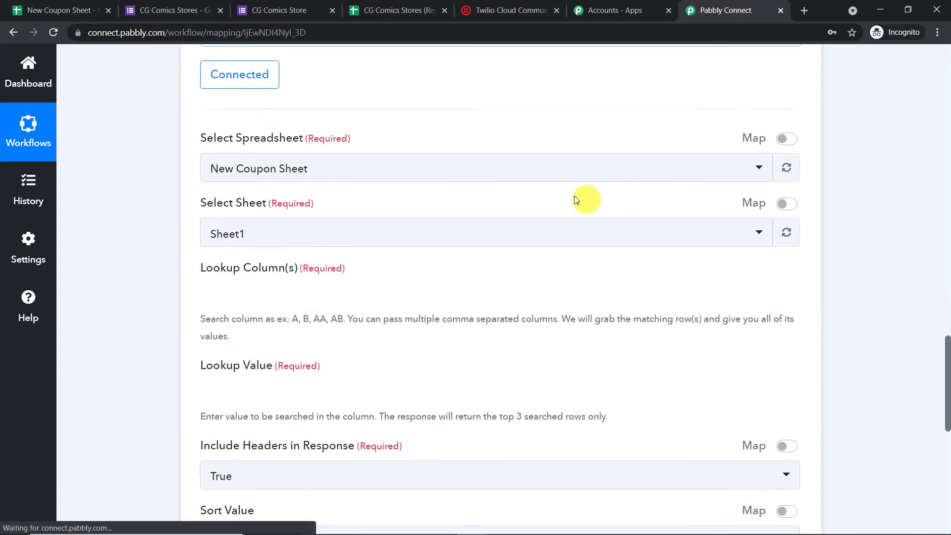
click(328, 173)
scroll(379, 310, down, 15)
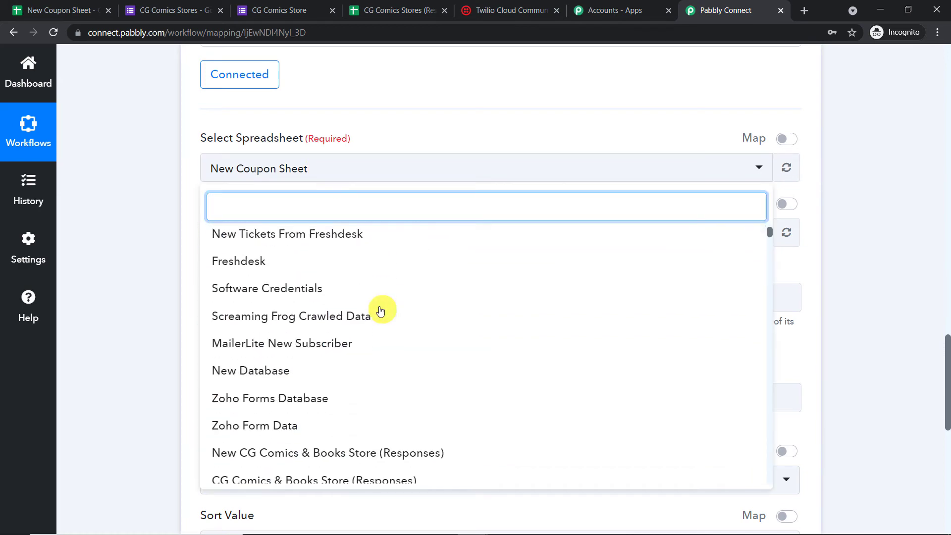
scroll(376, 310, down, 10)
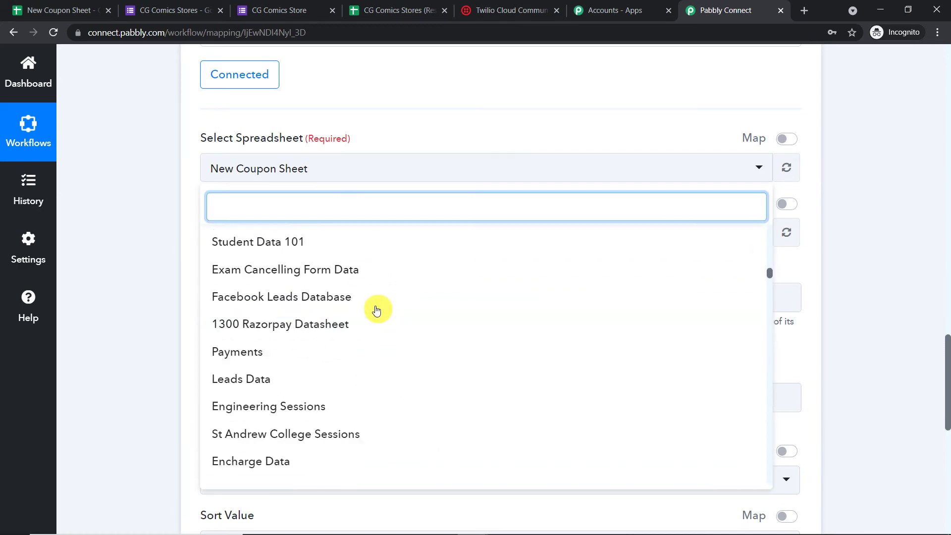
scroll(377, 309, up, 20)
scroll(377, 307, up, 10)
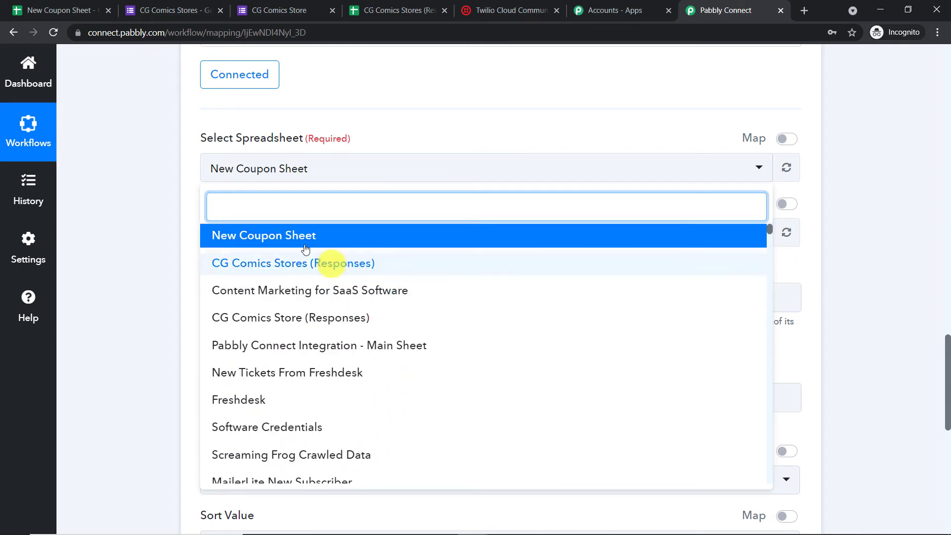
click(248, 239)
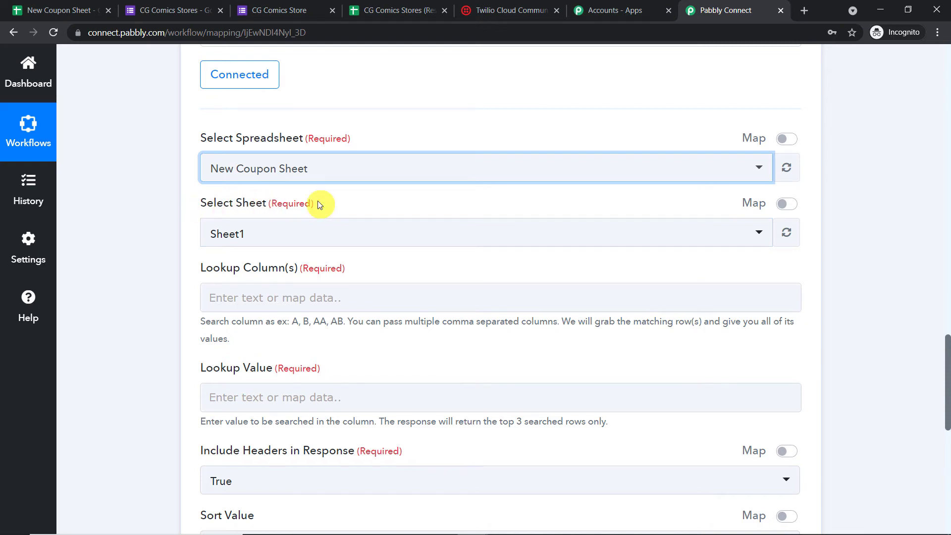
click(25, 10)
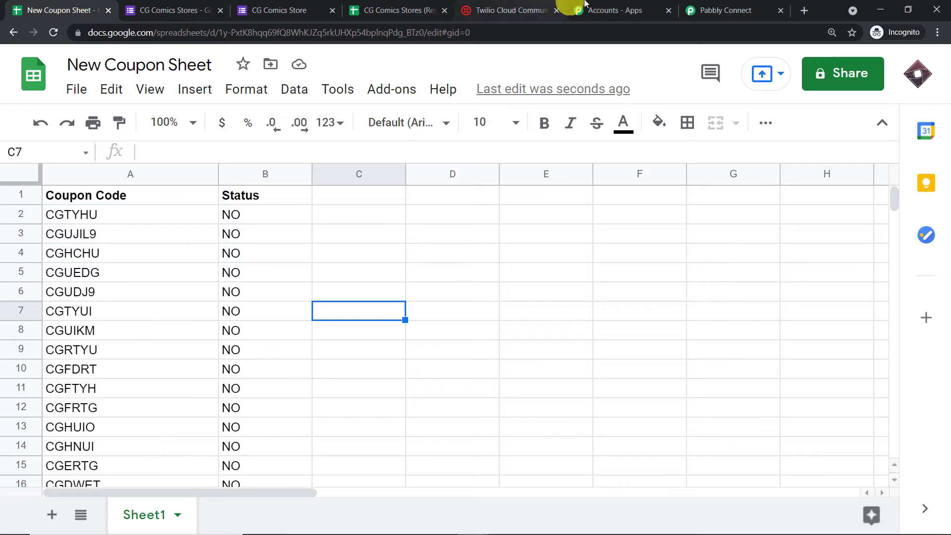
- Check the coupon sheet to confirm which column holds the Status values
click(723, 10)
scroll(270, 250, down, 1)
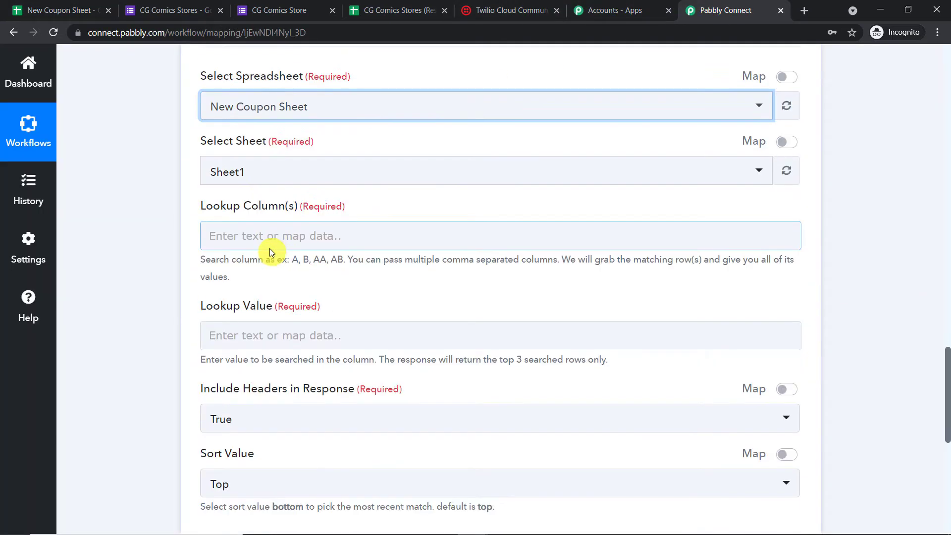
click(259, 235)
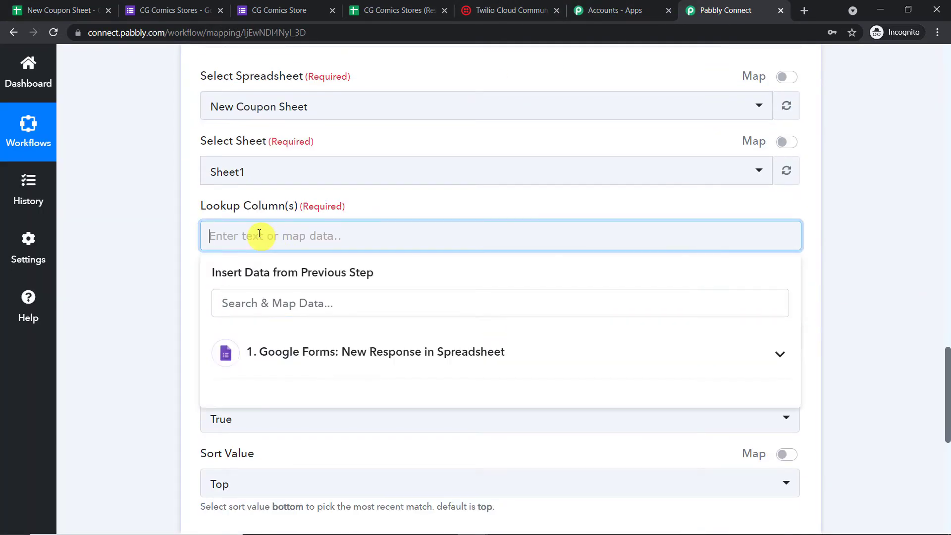
click(334, 200)
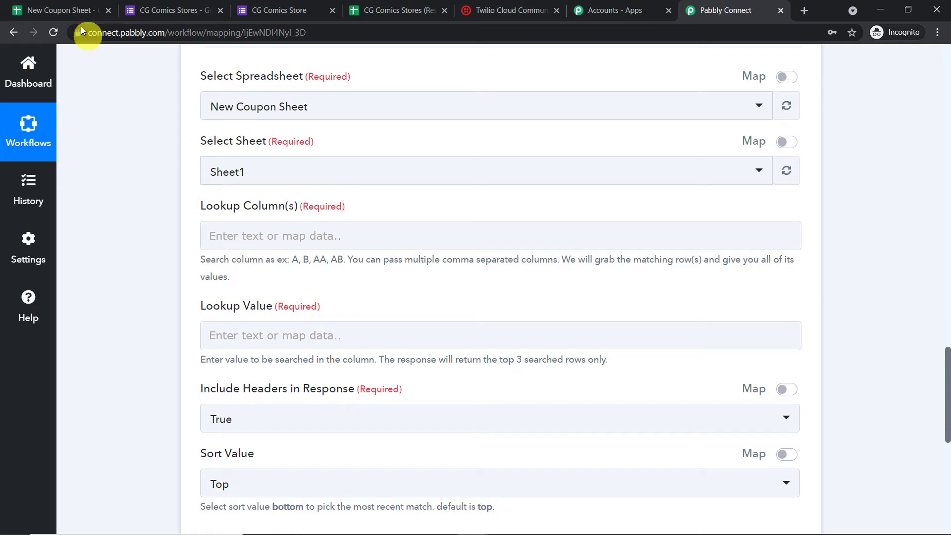
click(72, 10)
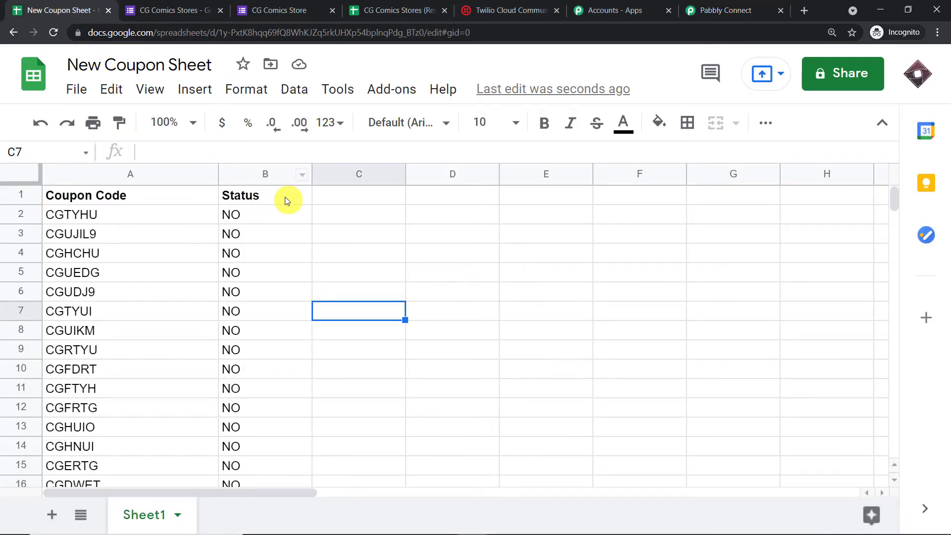
click(738, 10)
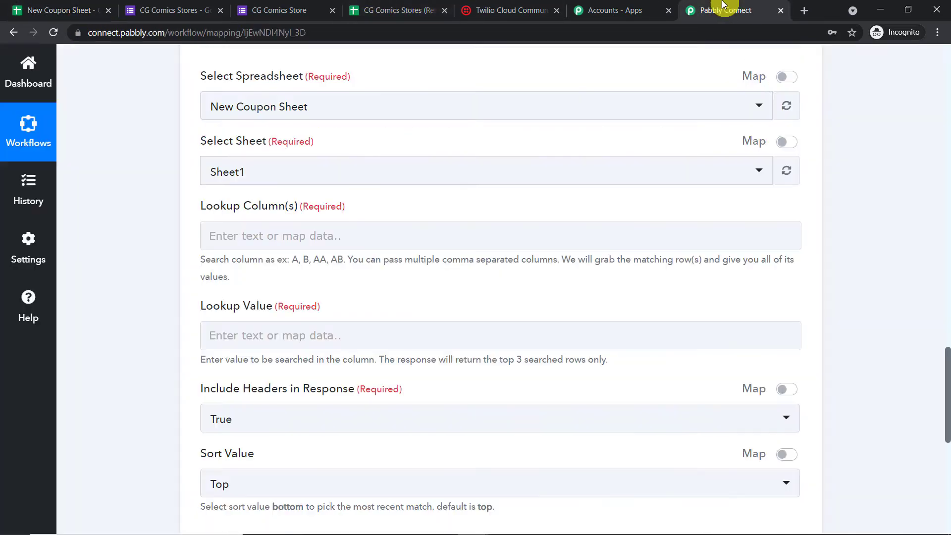
- Set Lookup Column to B and Lookup Value to NO, then return to the coupon sheet
click(240, 237)
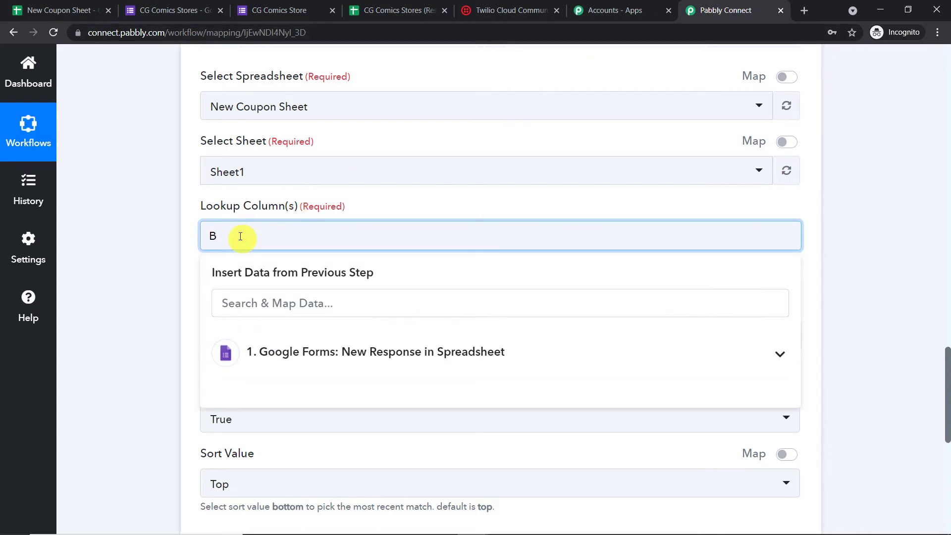
text(B)
click(388, 193)
scroll(388, 193, down, 1)
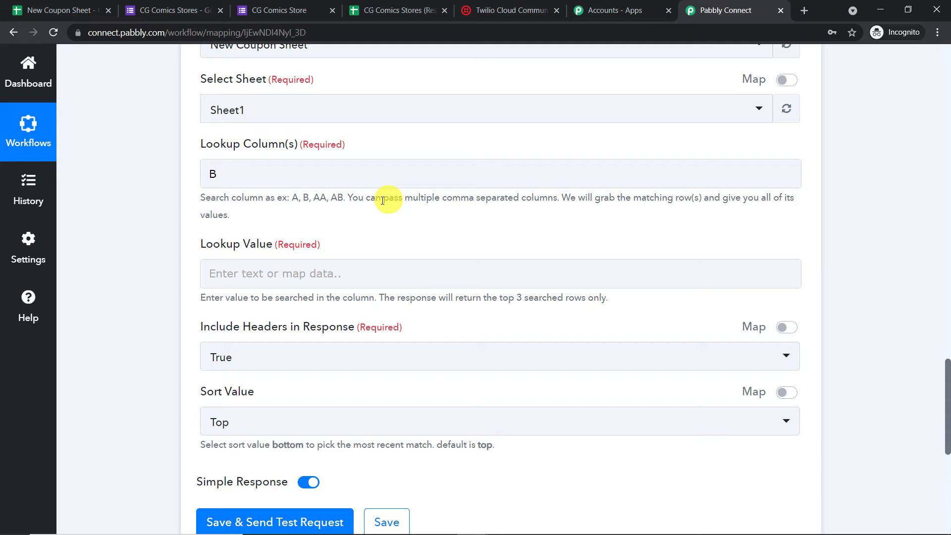
click(316, 274)
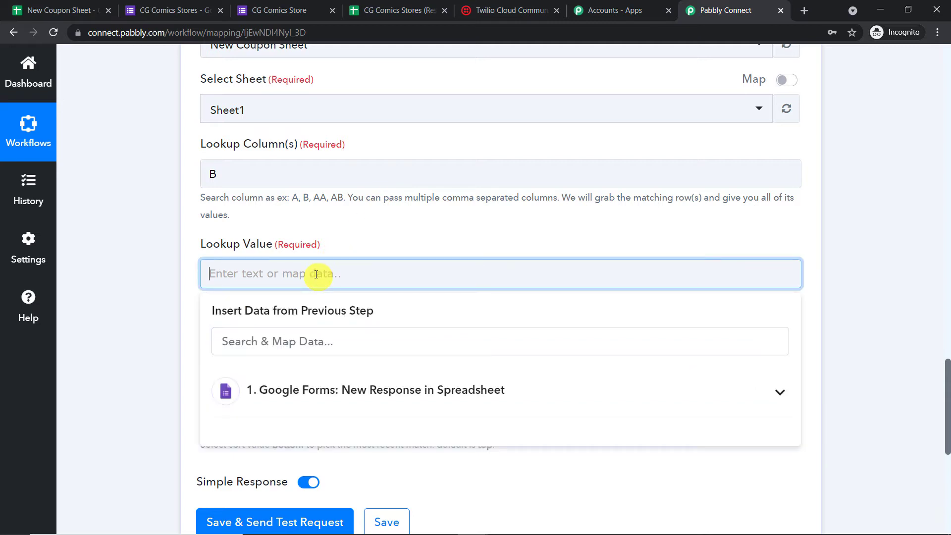
click(358, 218)
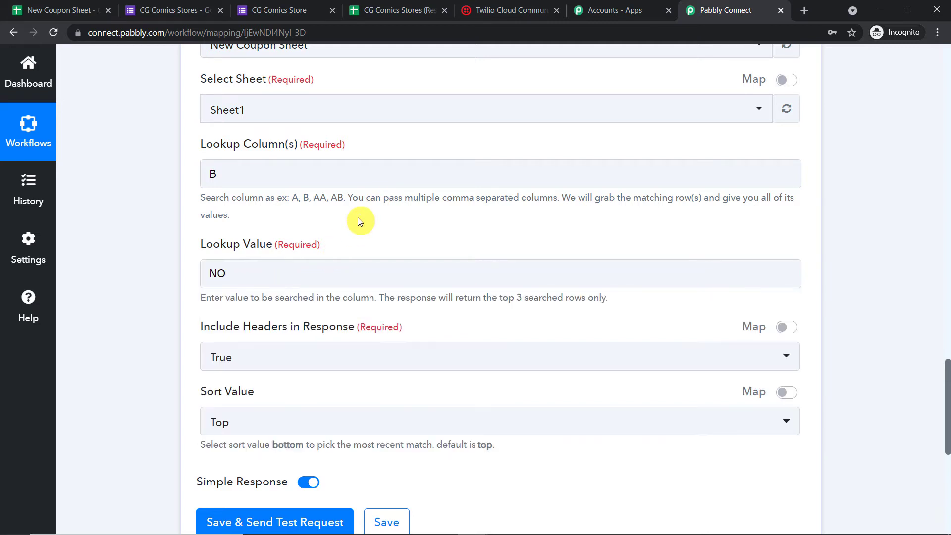
click(74, 6)
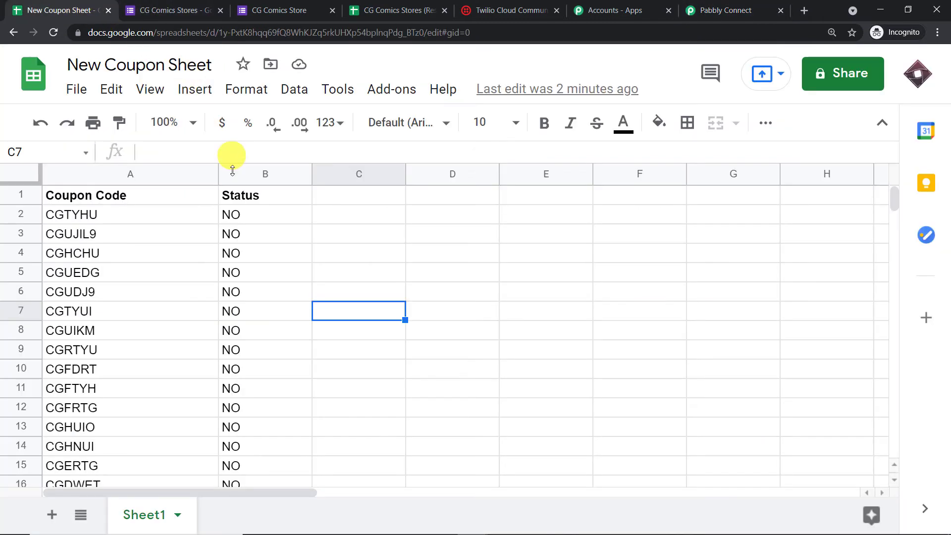
scroll(237, 415, down, 3)
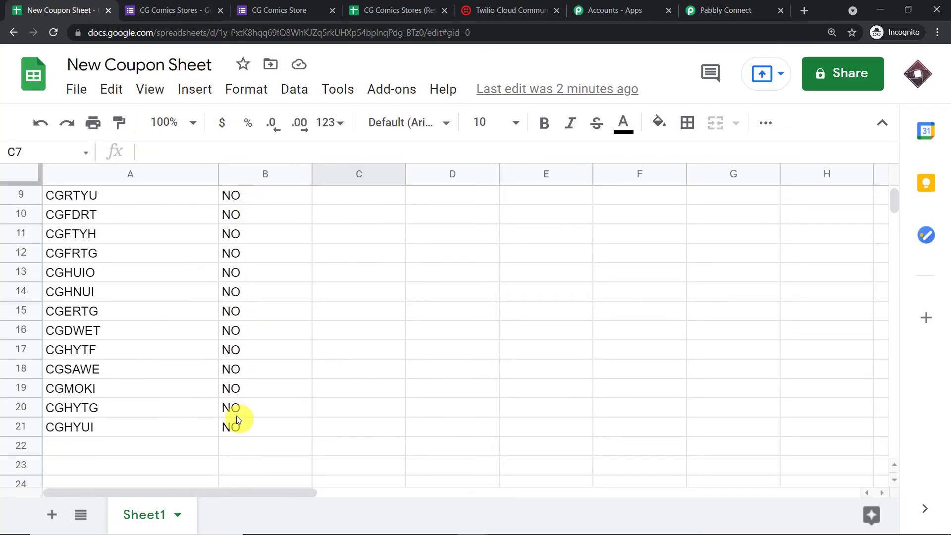
scroll(237, 409, up, 3)
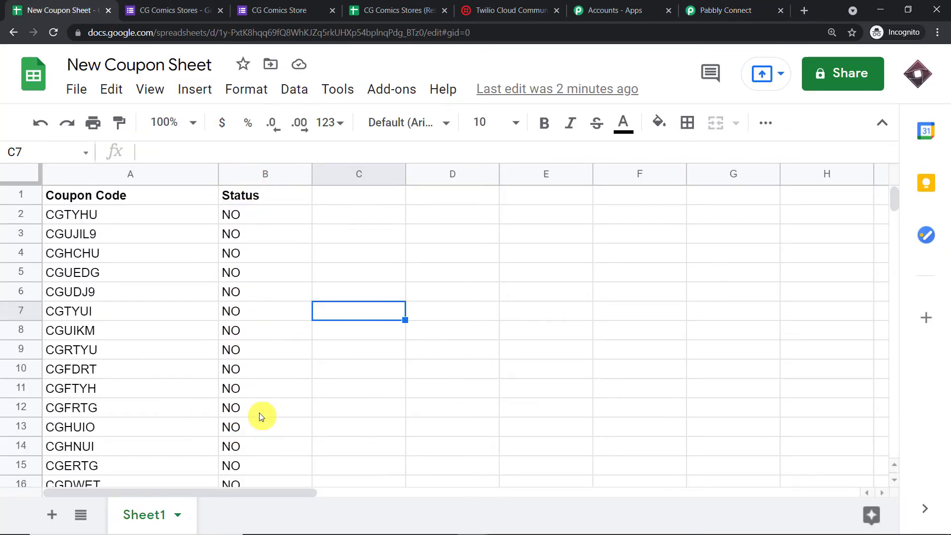
click(721, 11)
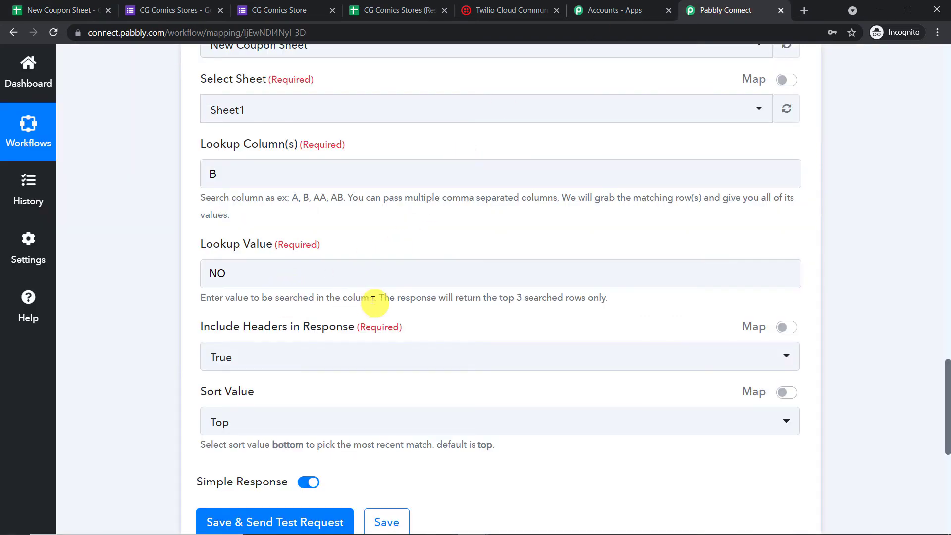
drag(378, 299, 623, 316)
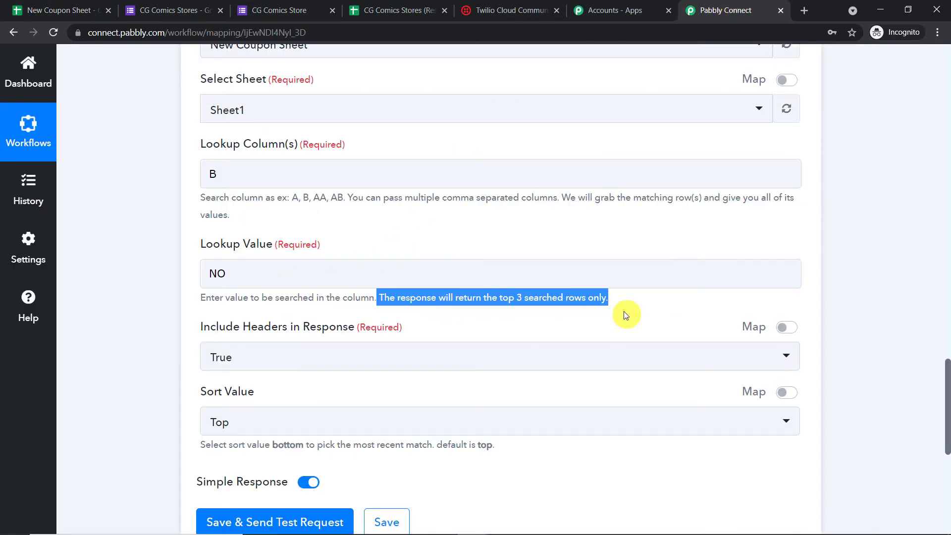
click(82, 5)
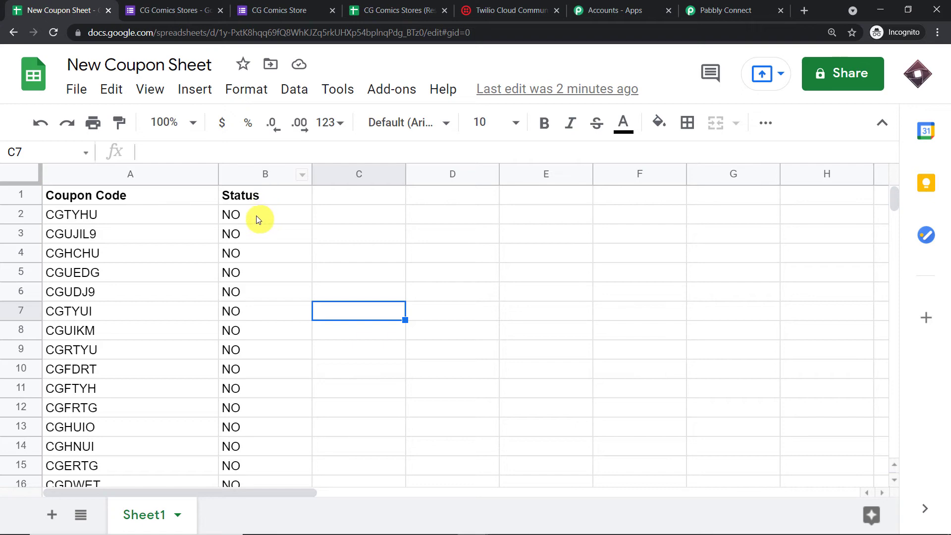
drag(257, 216, 258, 260)
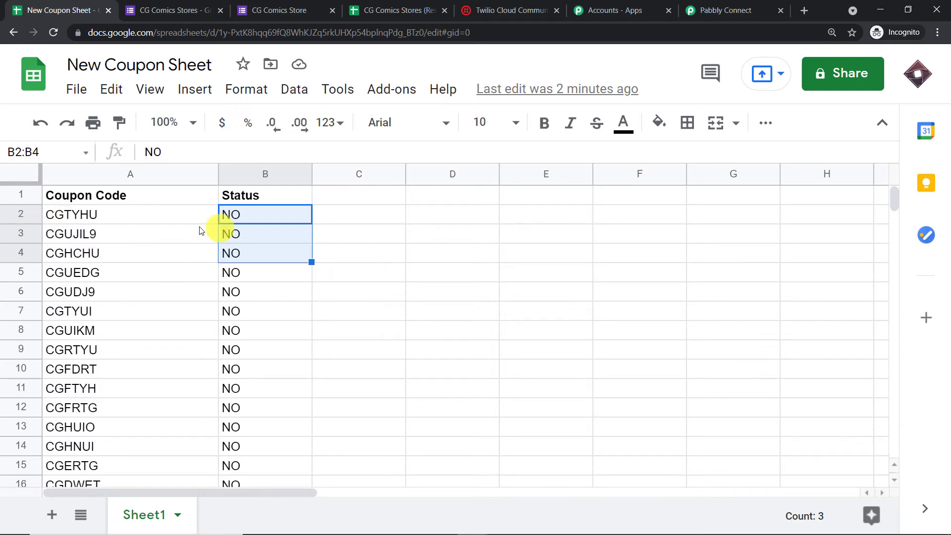
click(699, 10)
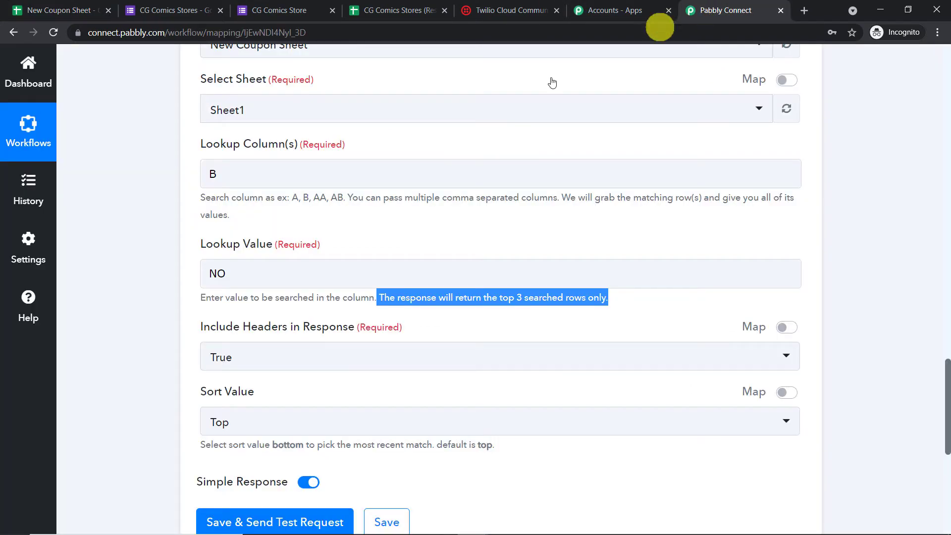
scroll(335, 255, down, 3)
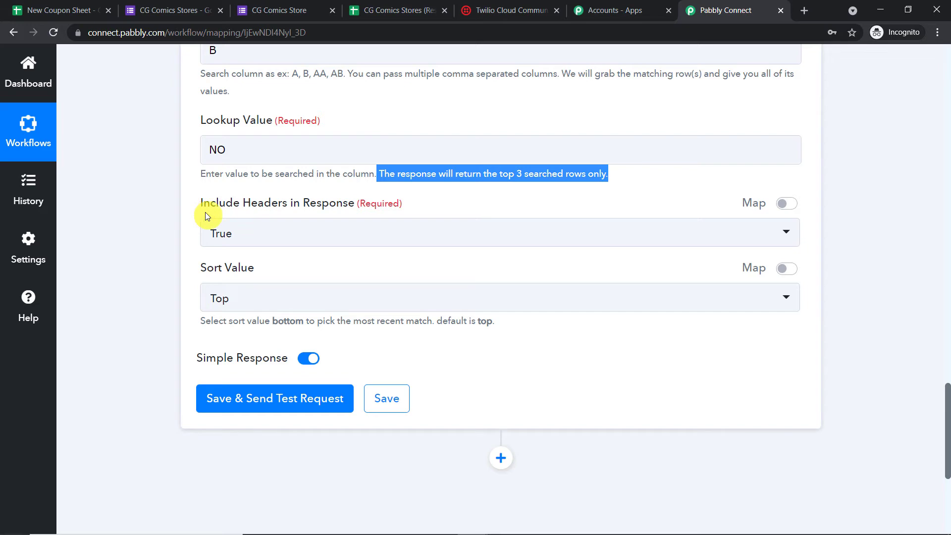
click(79, 9)
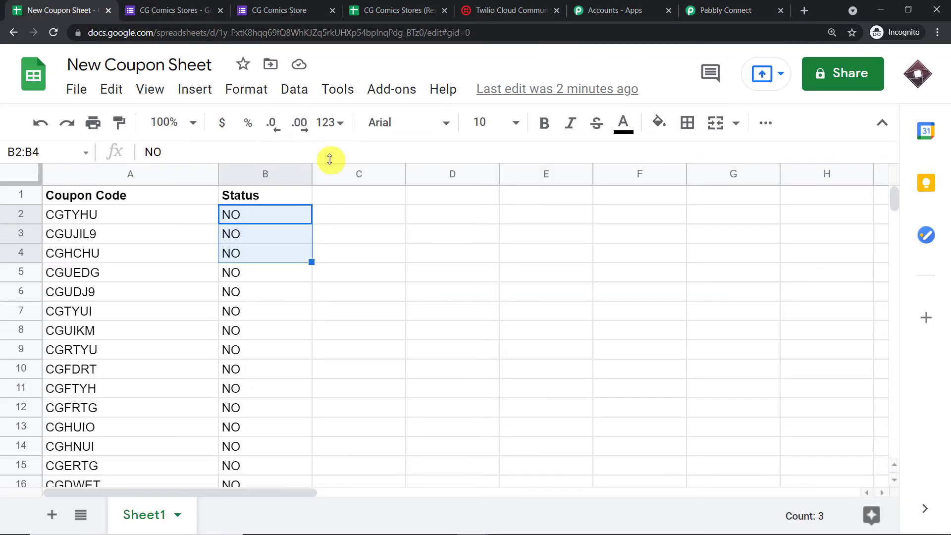
click(260, 196)
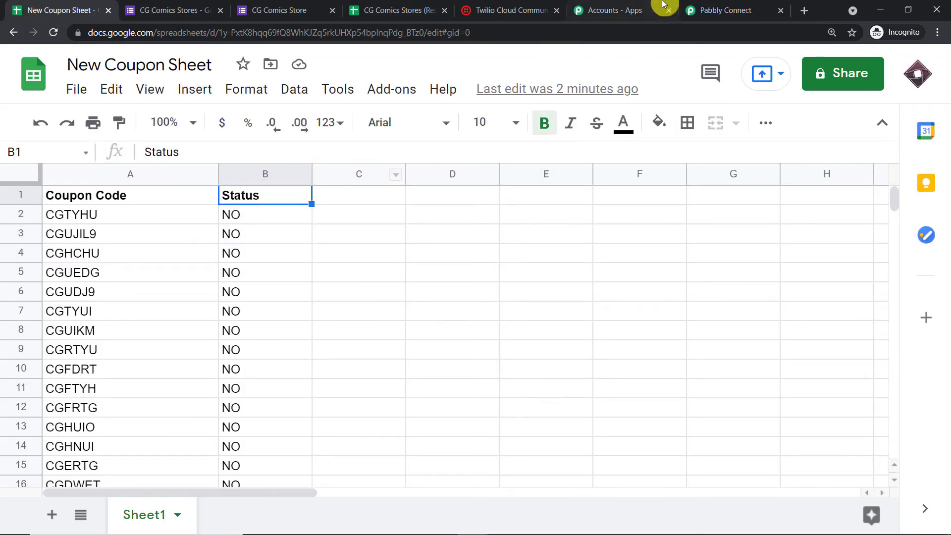
click(723, 10)
- Exclude headers from the lookup response and check the last coupon's status in B21
click(272, 237)
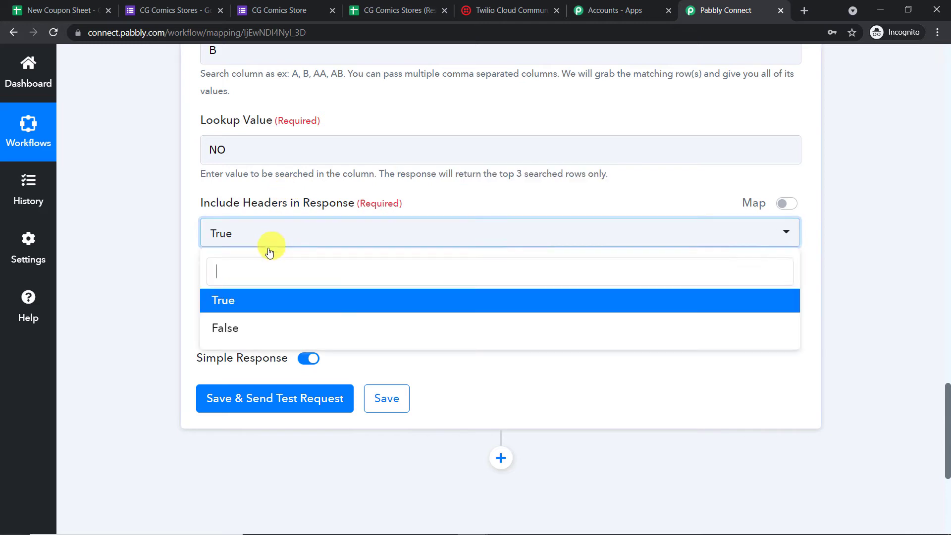
click(269, 328)
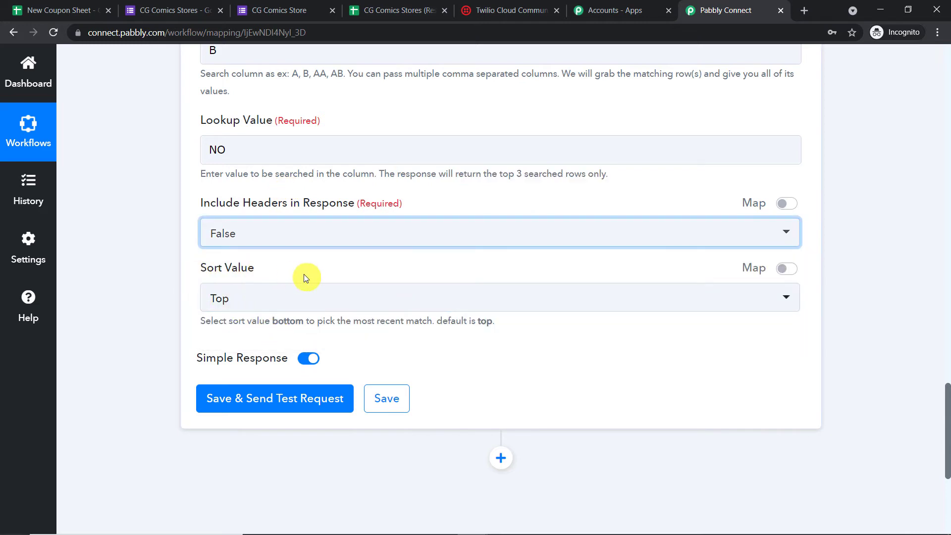
click(67, 6)
scroll(287, 290, down, 4)
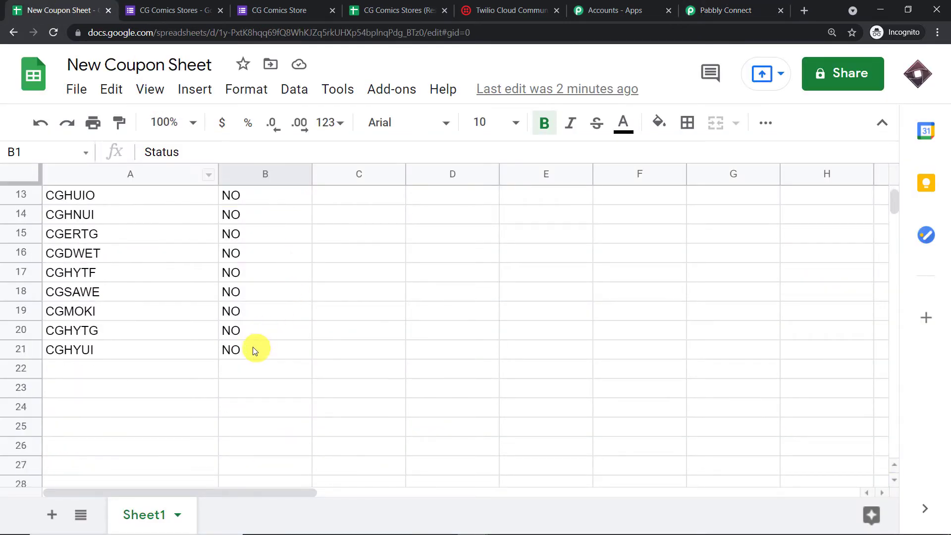
click(230, 347)
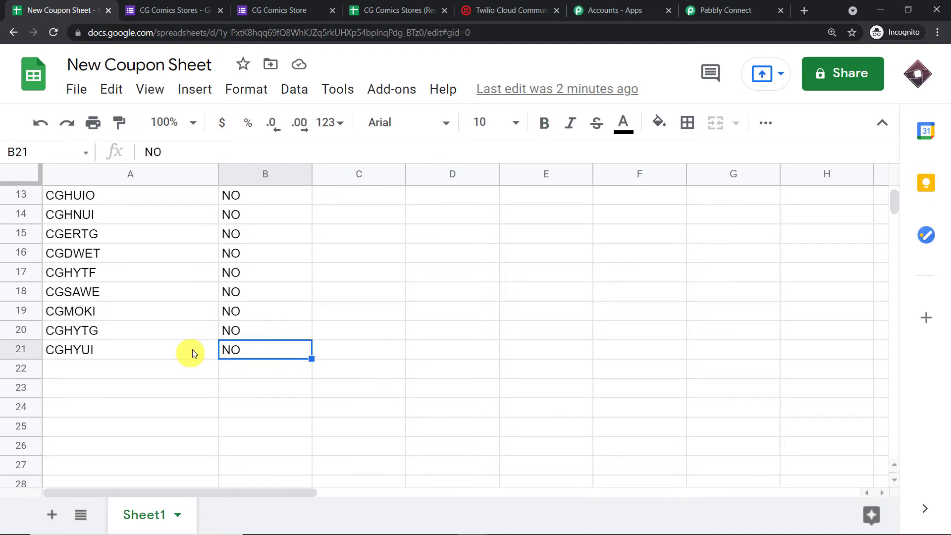
scroll(253, 325, up, 4)
- Keep the sort order as Top and confirm the lookup value stays NO
click(694, 10)
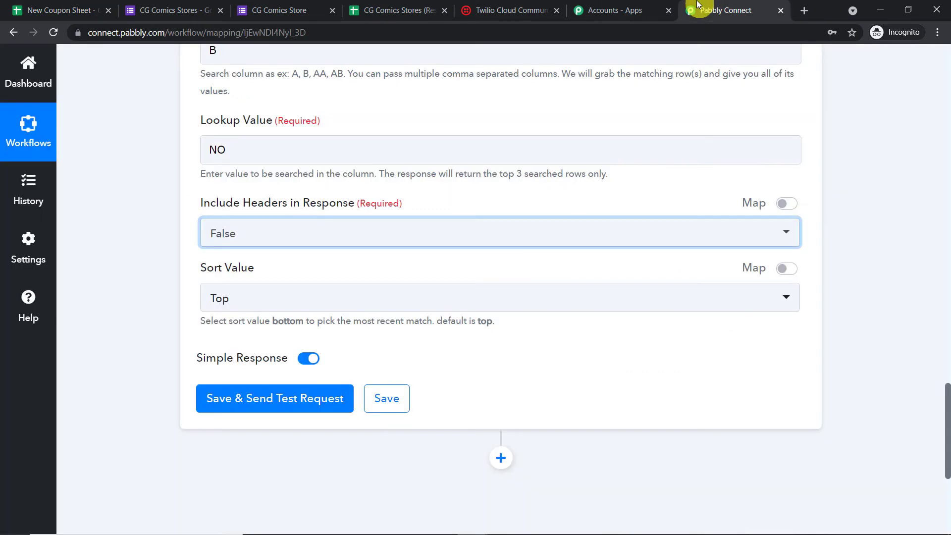
click(242, 300)
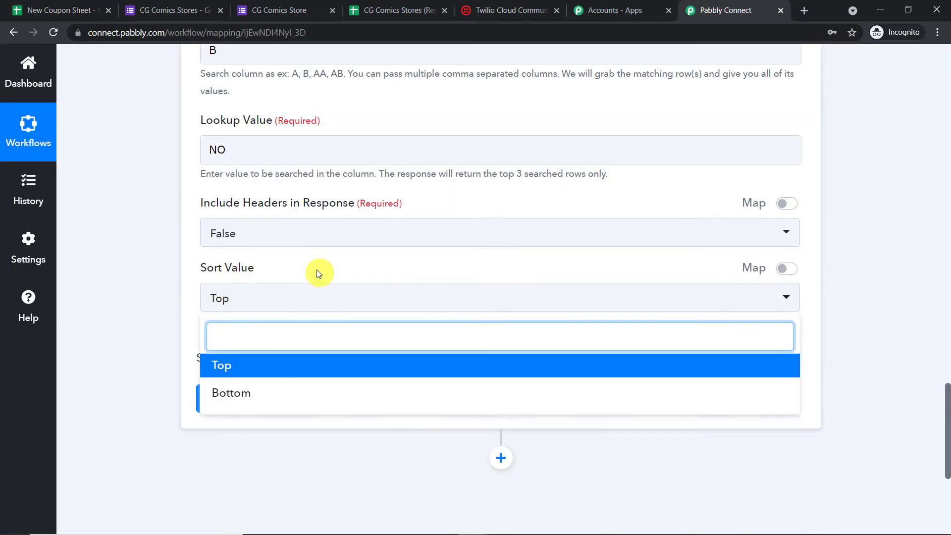
click(294, 299)
click(263, 298)
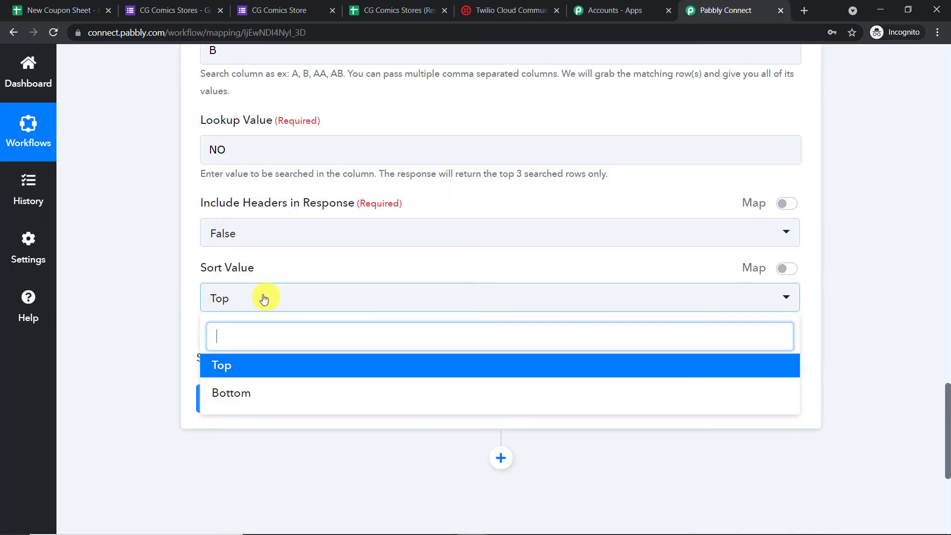
click(248, 372)
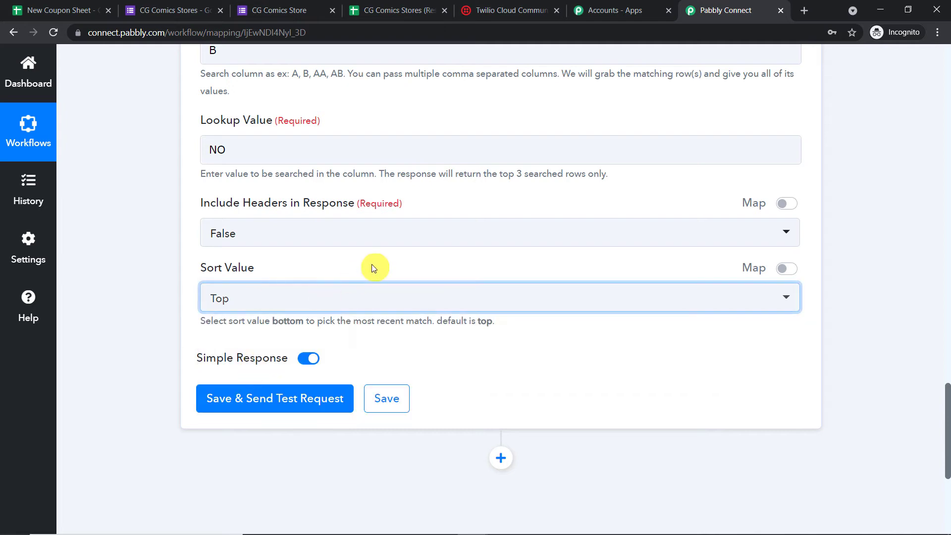
scroll(323, 301, down, 3)
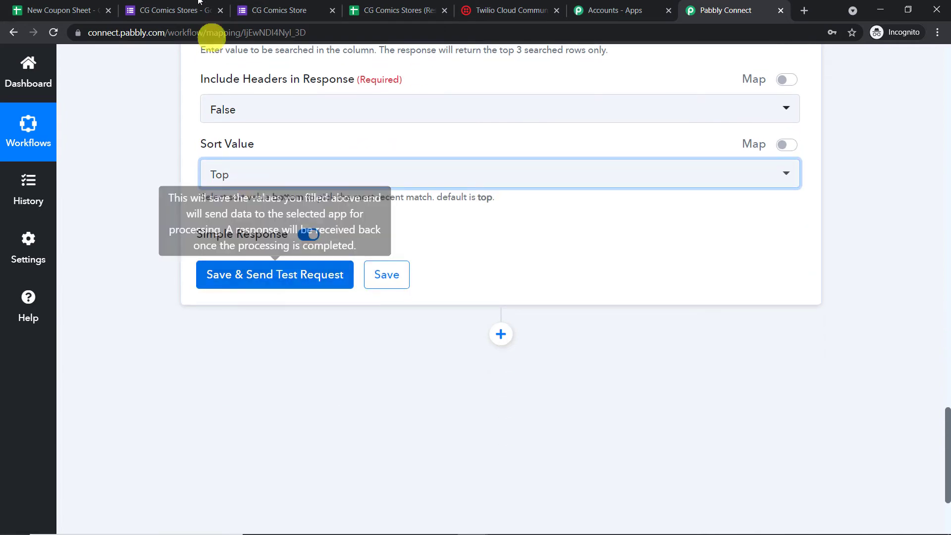
scroll(408, 176, up, 3)
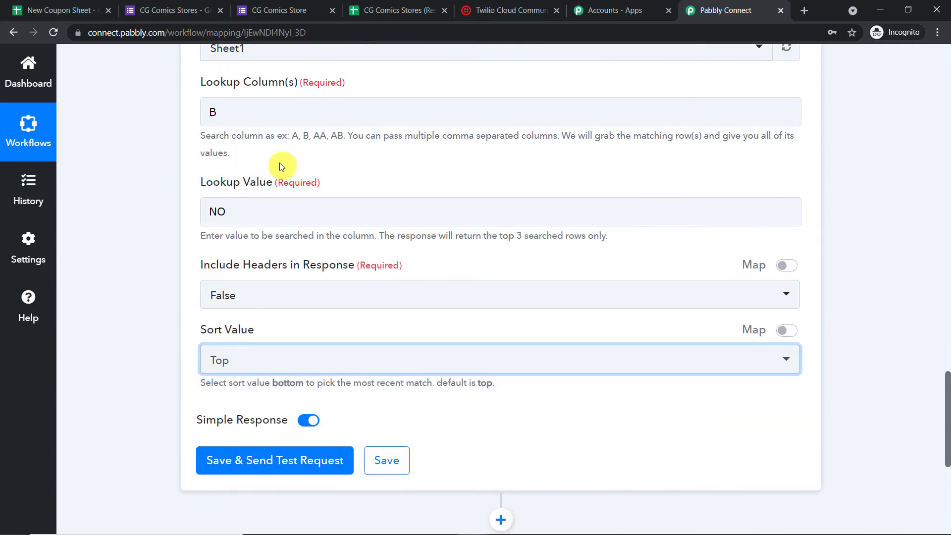
click(251, 213)
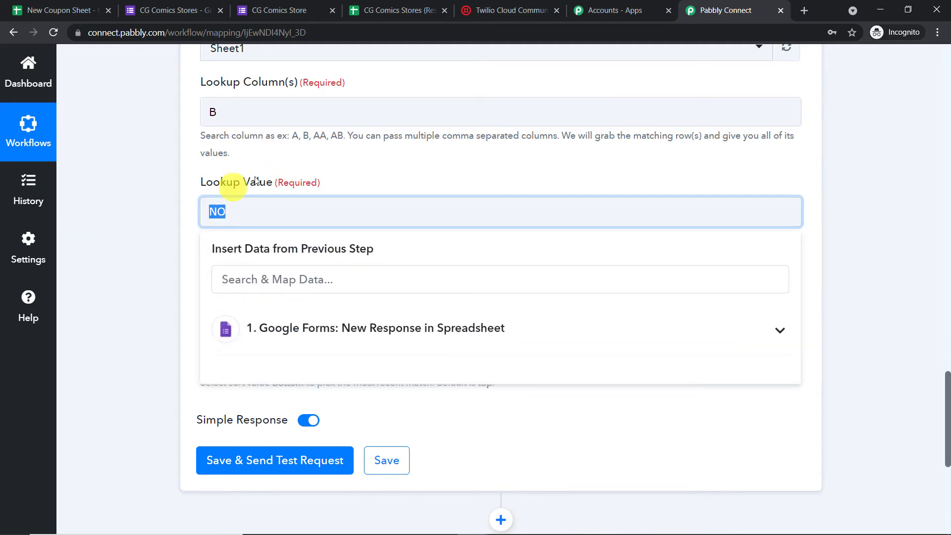
click(330, 157)
- Compare the sheet's NO statuses and coupon codes, then save and test the lookup step
click(59, 10)
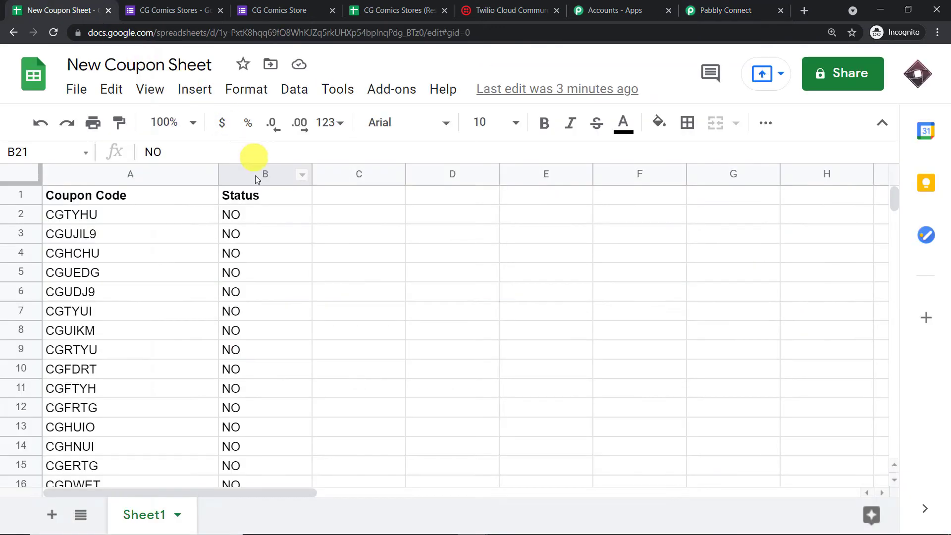
click(250, 222)
click(246, 238)
click(244, 258)
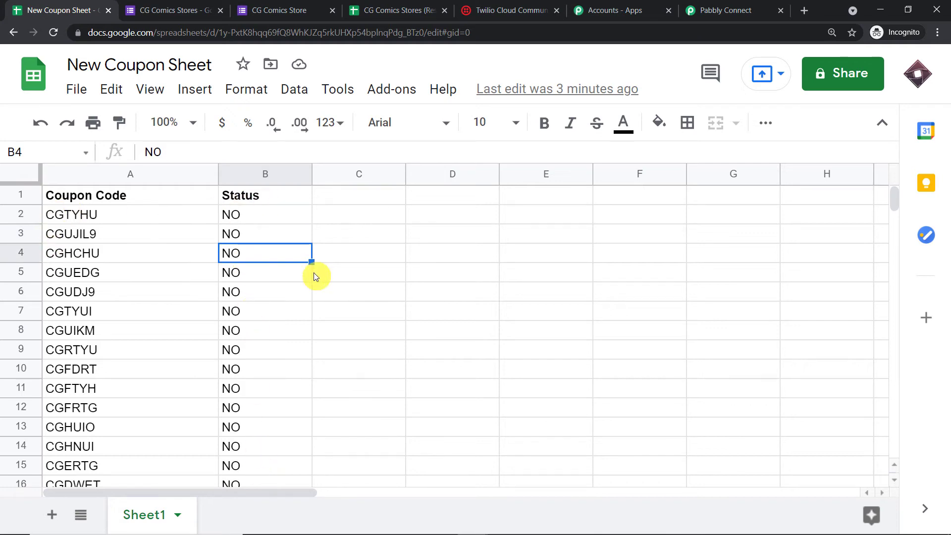
click(100, 214)
click(97, 254)
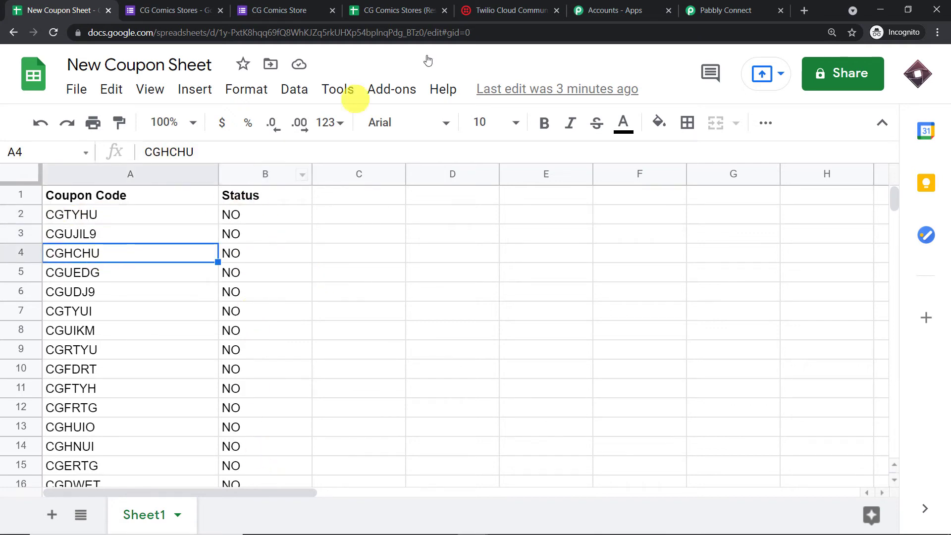
click(741, 7)
scroll(307, 232, down, 5)
click(275, 220)
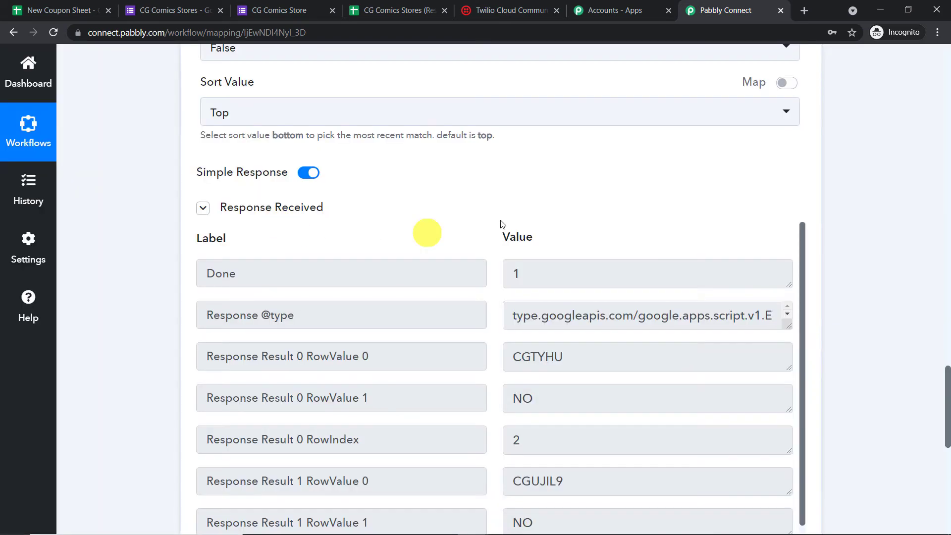
scroll(612, 238, down, 3)
click(612, 239)
key(ctrl+a)
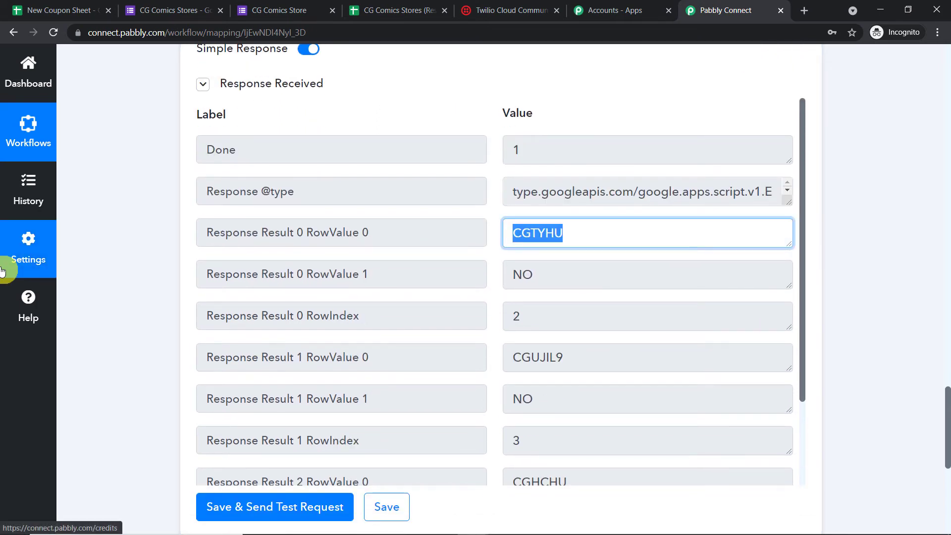
click(63, 4)
click(88, 218)
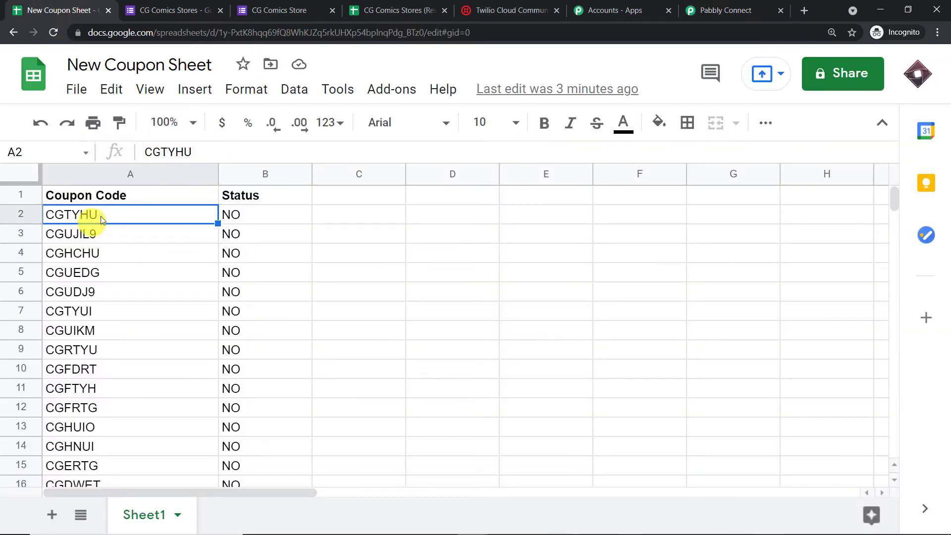
click(690, 10)
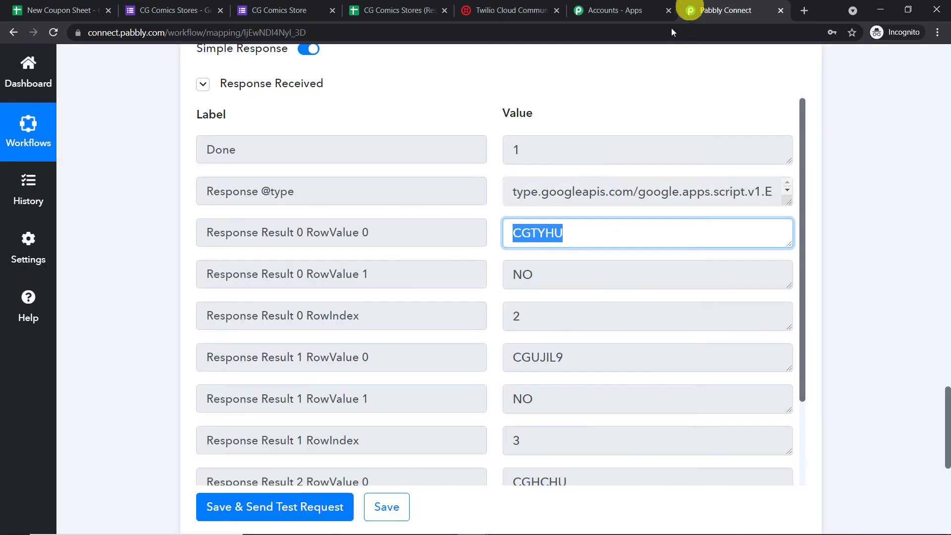
scroll(556, 345, down, 1)
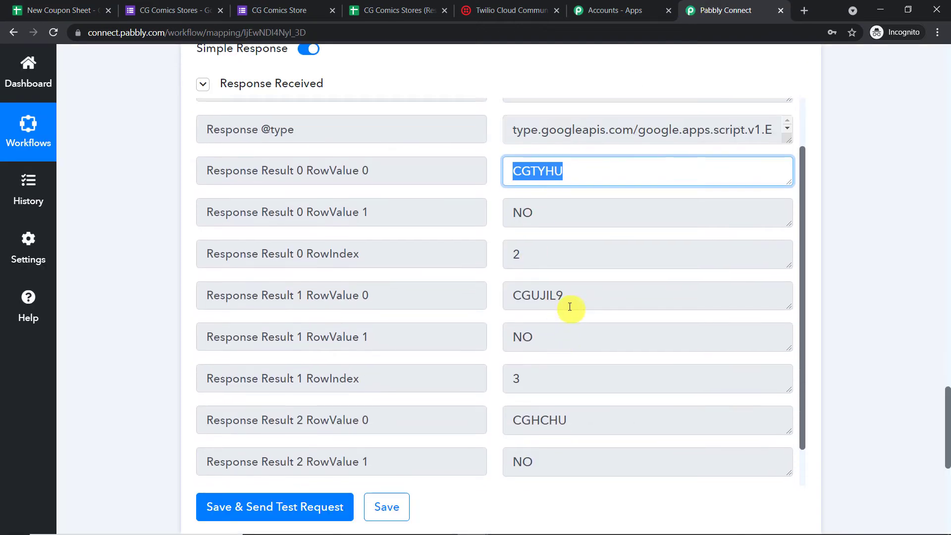
double_click(568, 302)
click(59, 9)
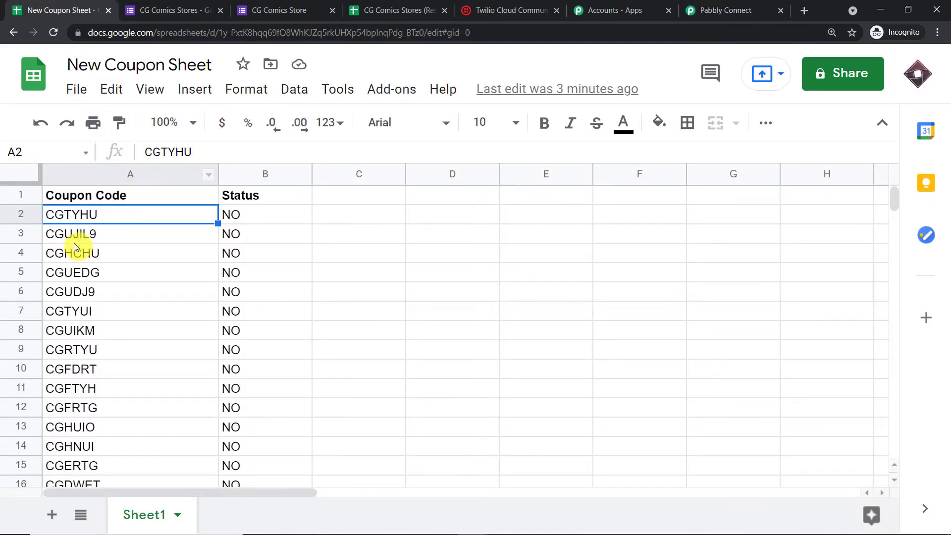
click(87, 241)
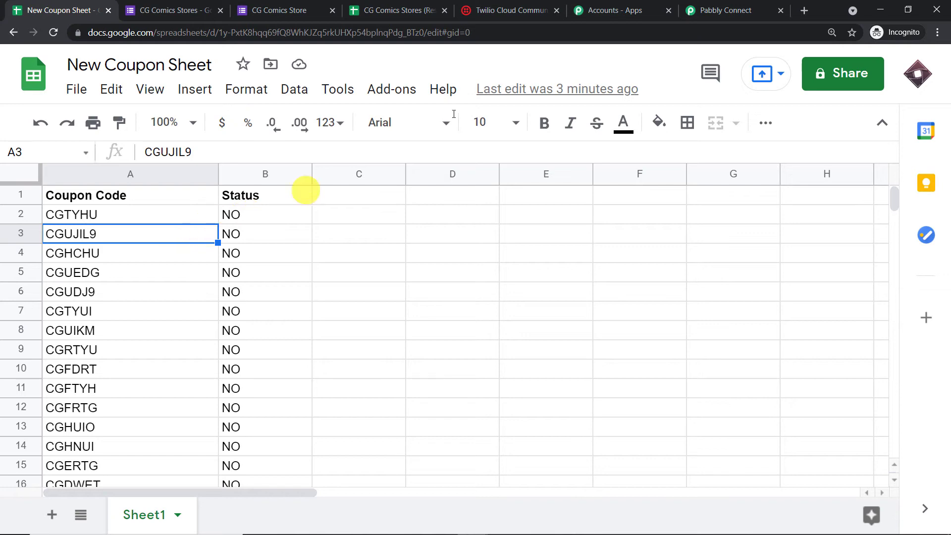
click(713, 10)
scroll(561, 325, down, 1)
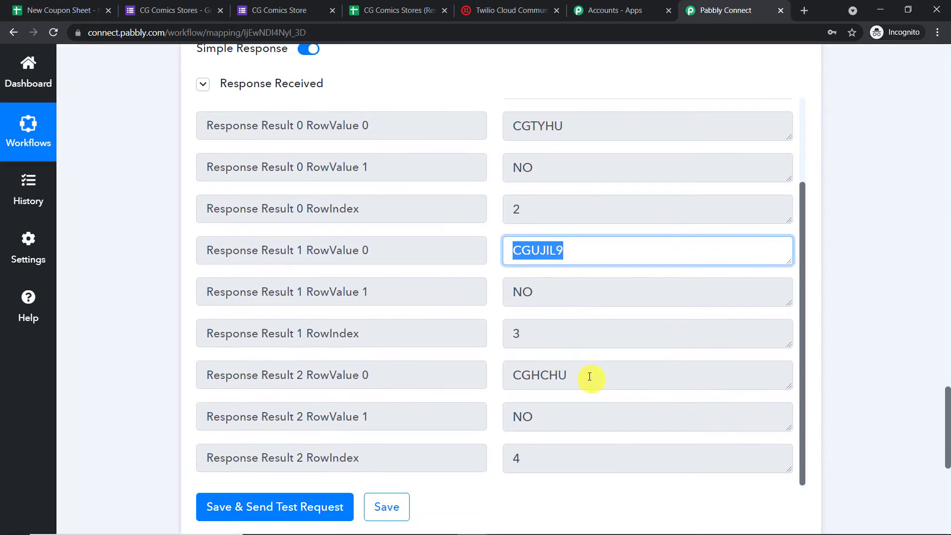
double_click(588, 375)
click(53, 10)
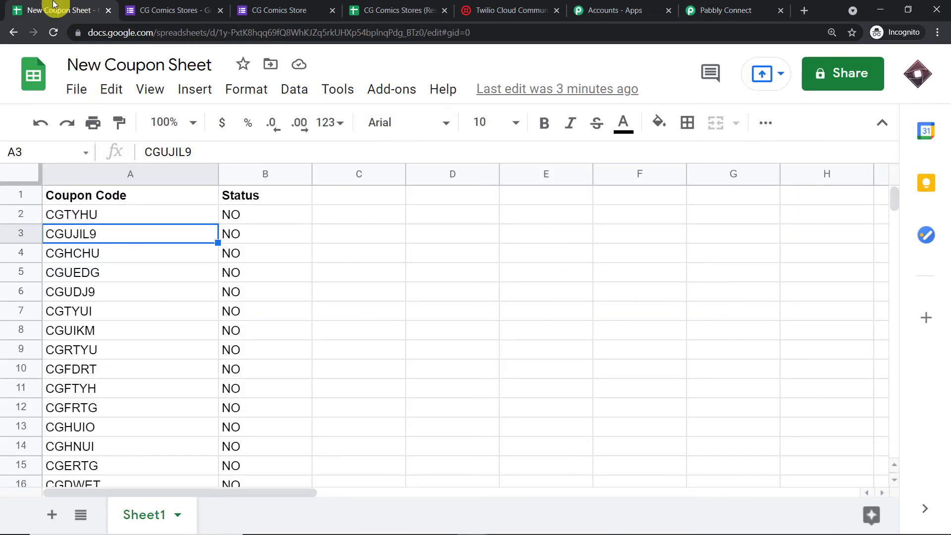
click(94, 254)
click(713, 9)
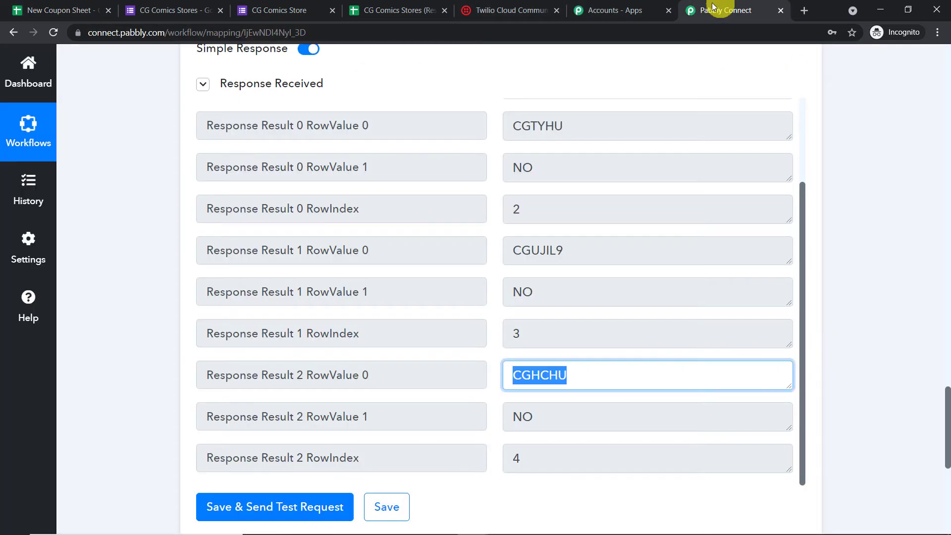
scroll(606, 376, down, 3)
scroll(550, 160, up, 3)
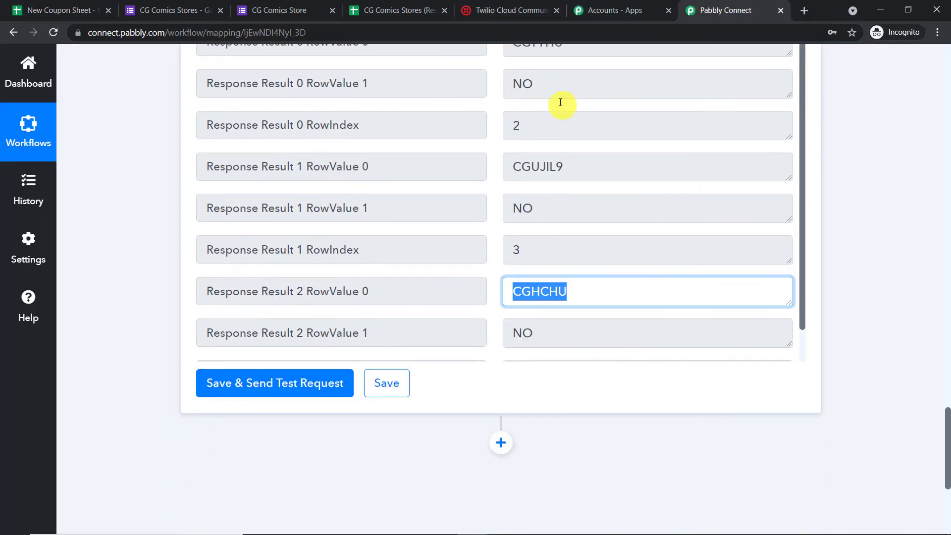
click(87, 9)
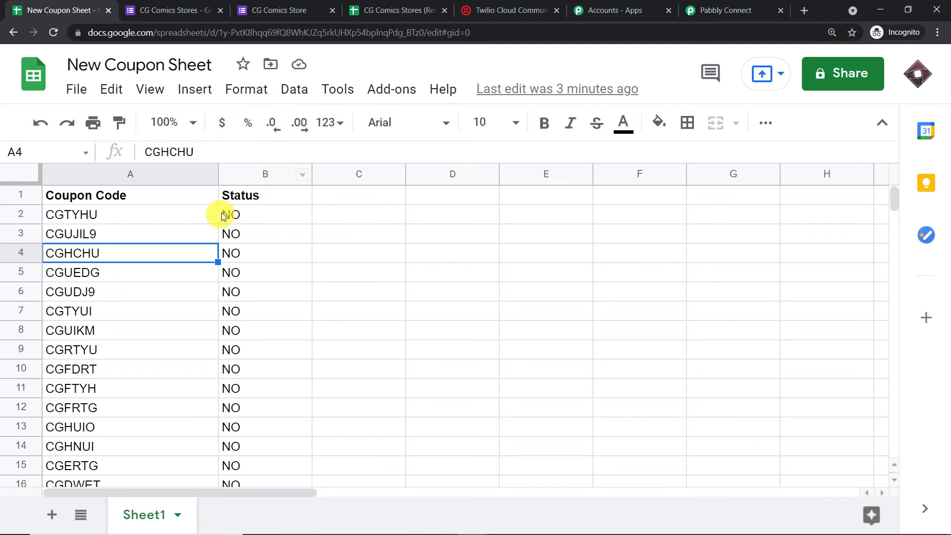
click(244, 253)
click(234, 218)
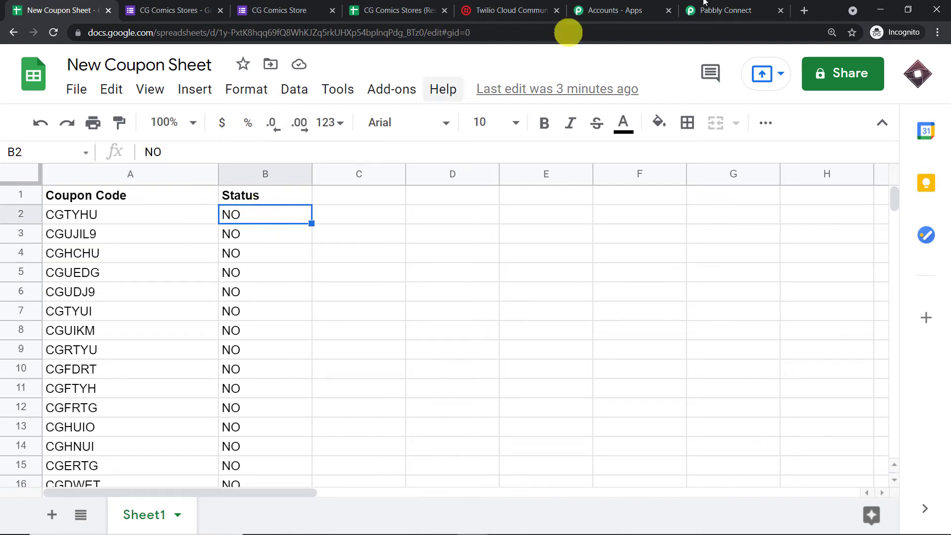
click(713, 9)
scroll(592, 161, up, 1)
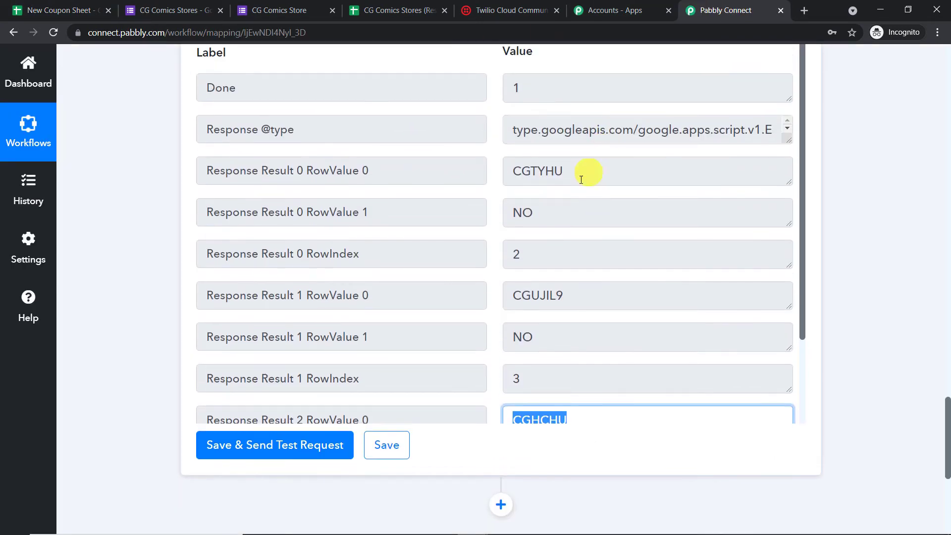
click(572, 171)
click(102, 10)
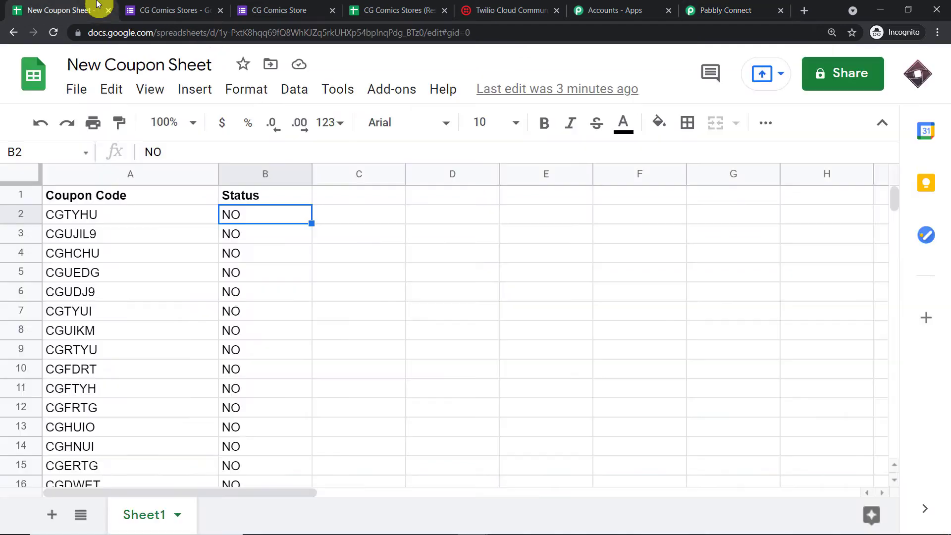
click(117, 213)
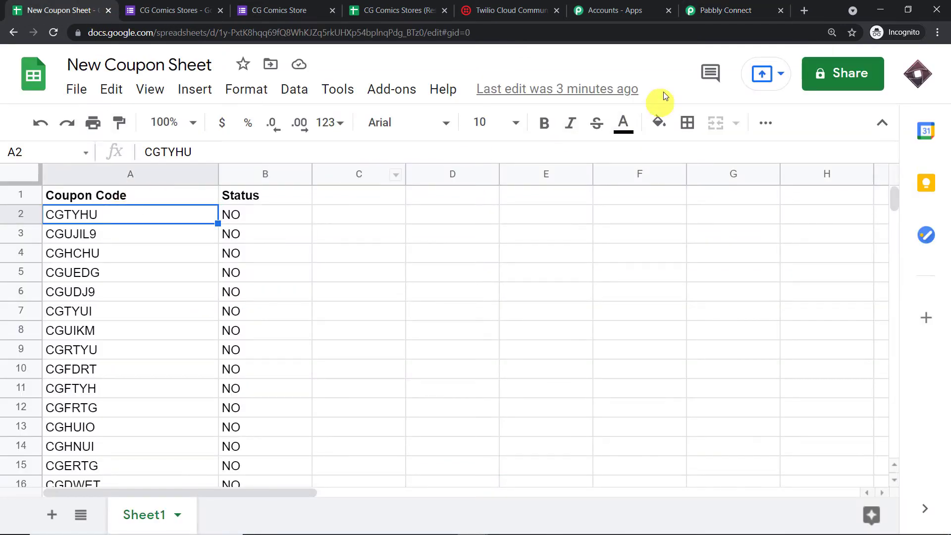
click(718, 9)
scroll(946, 130, up, 10)
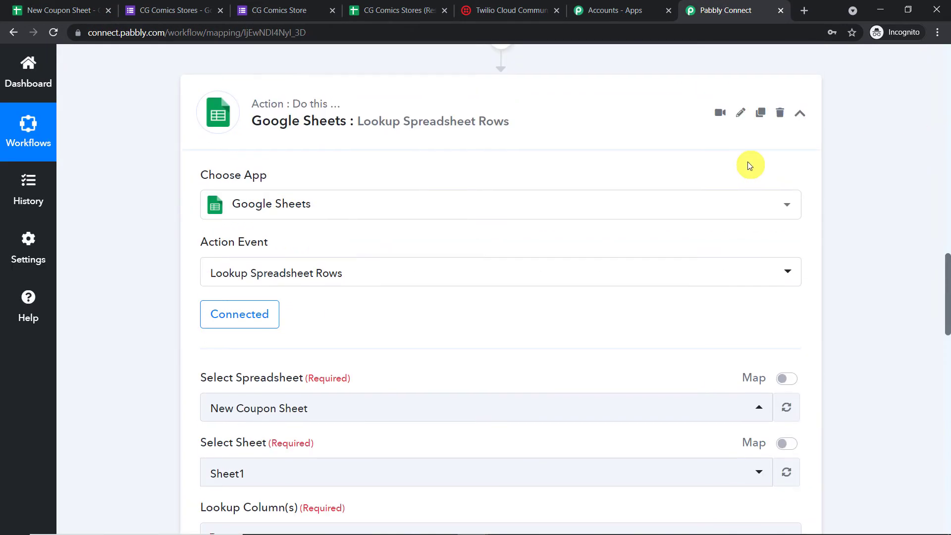
scroll(747, 162, up, 9)
triple_click(621, 213)
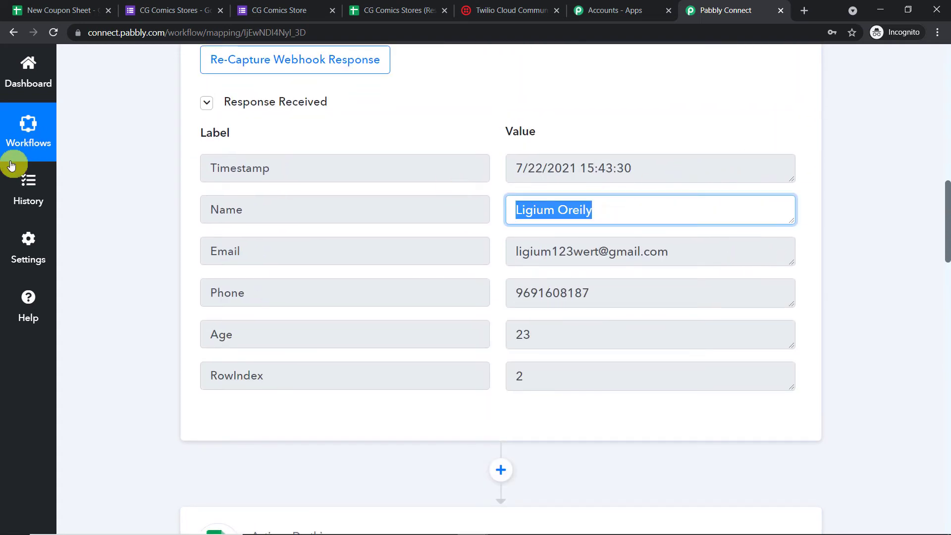
drag(945, 228, 946, 449)
triple_click(506, 151)
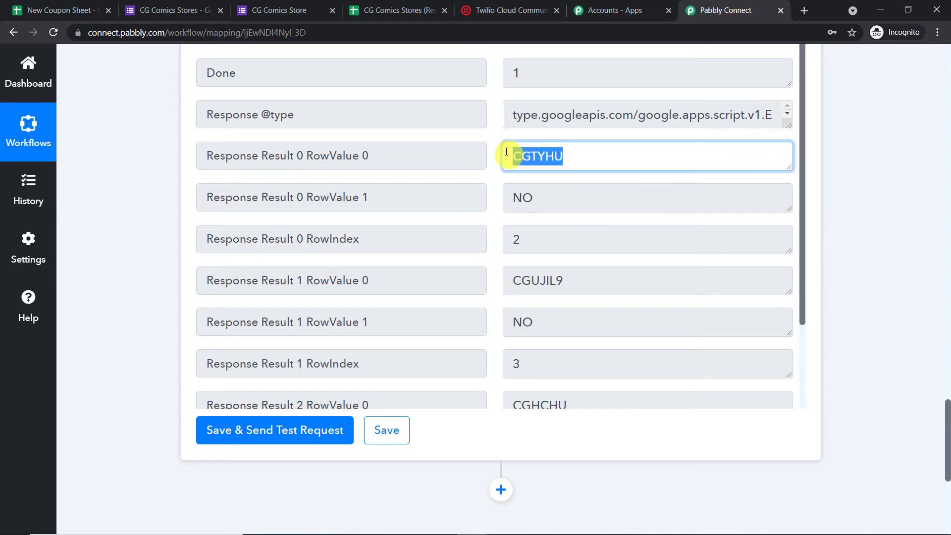
drag(945, 413, 946, 483)
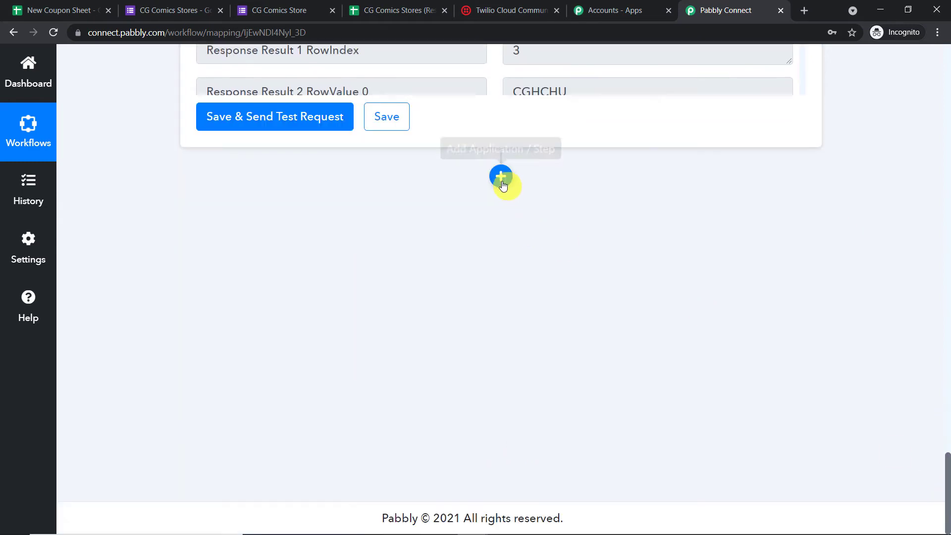
- Add a new step after the lookup and choose Twilio as its app
click(502, 180)
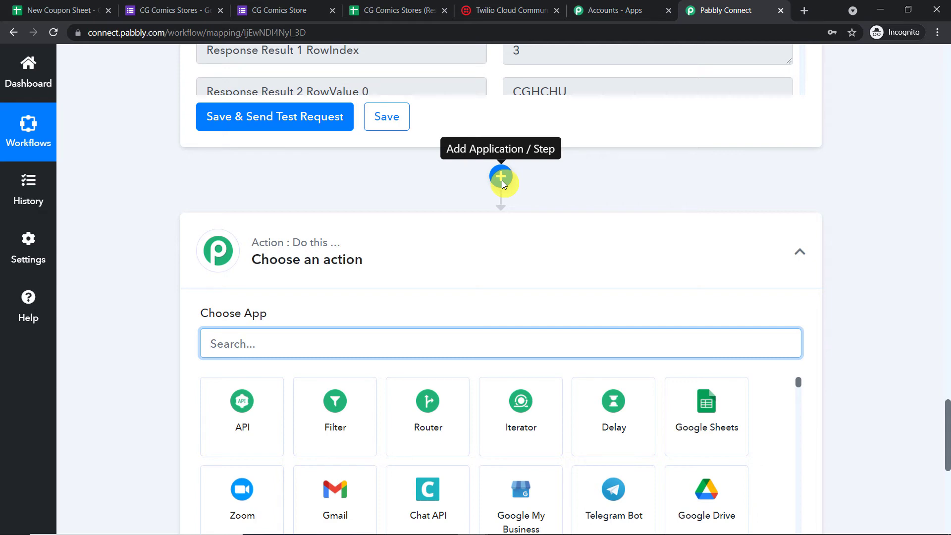
scroll(319, 153, down, 3)
text(T)
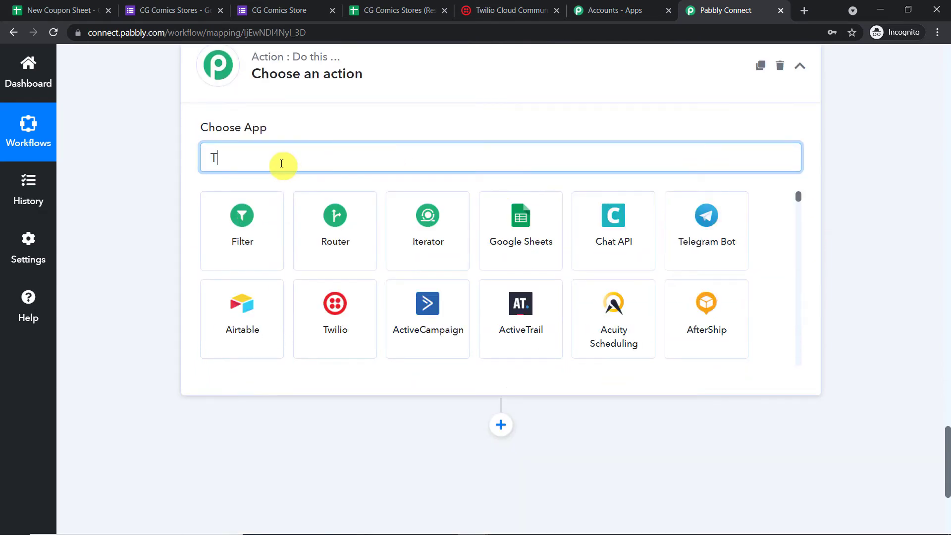
text(e)
key(BackSpace)
text(wi)
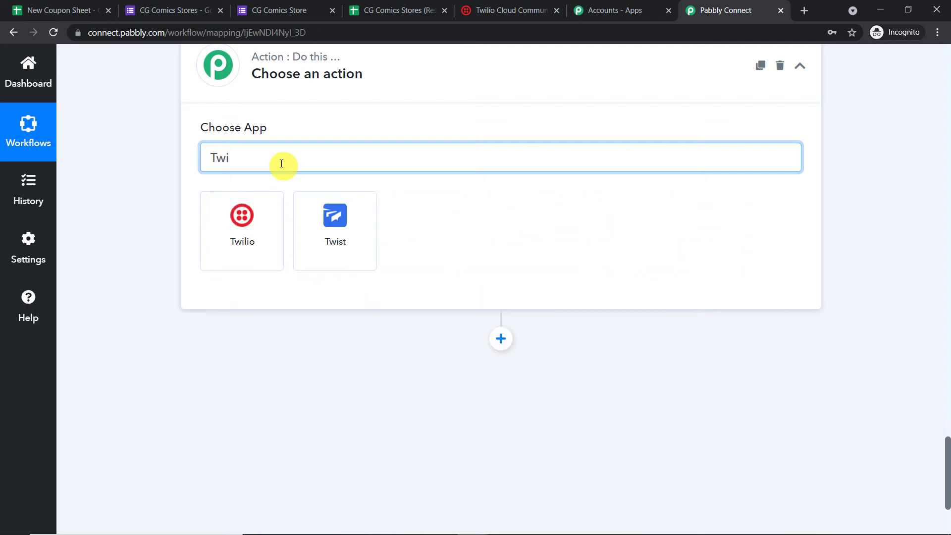
click(213, 239)
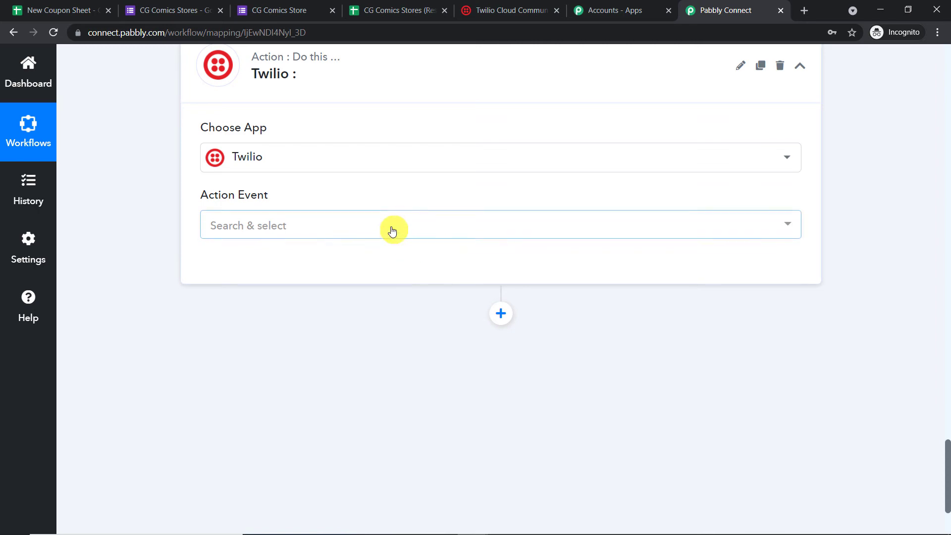
- Set the action event to Send SMS Message and begin adding a new Twilio connection
click(389, 227)
click(363, 294)
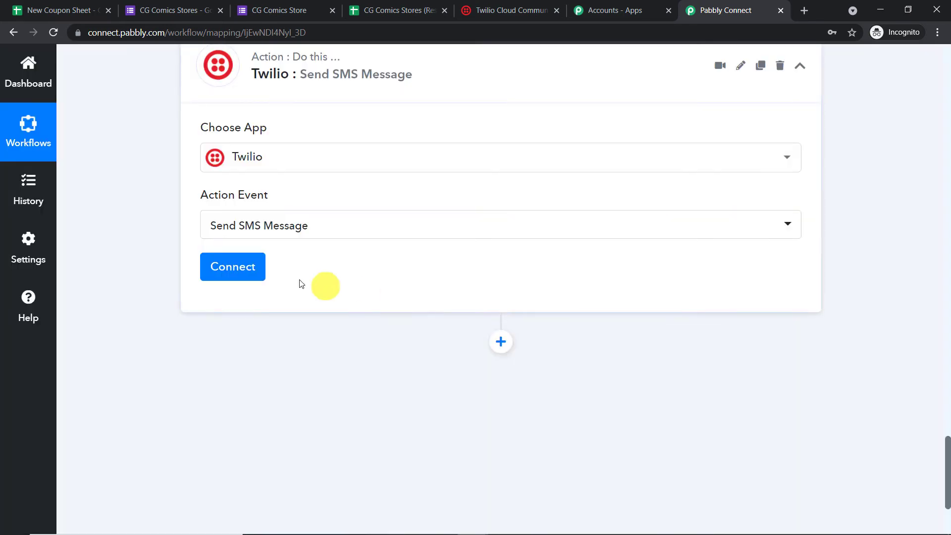
click(233, 267)
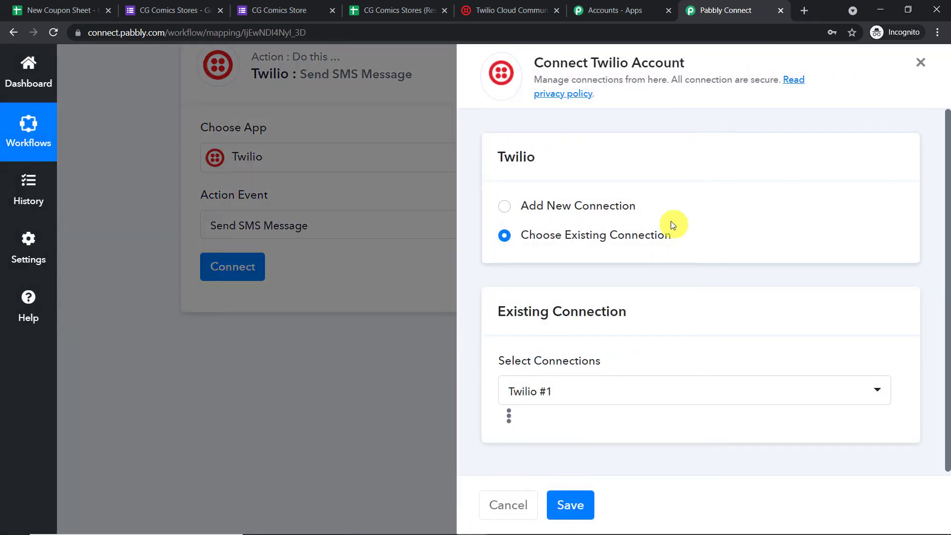
click(564, 205)
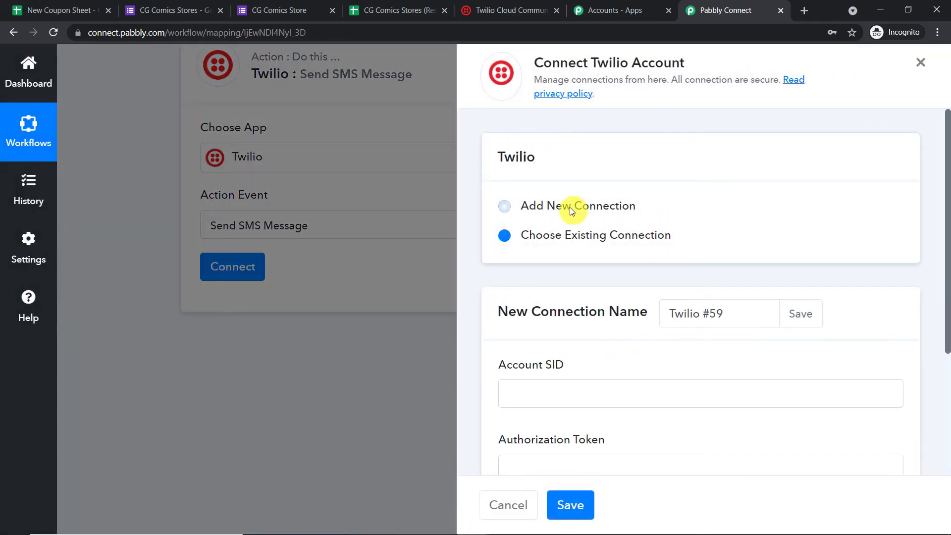
- Scroll to the Account SID and token fields, then go to the Twilio console's Active Numbers page
scroll(640, 248, down, 3)
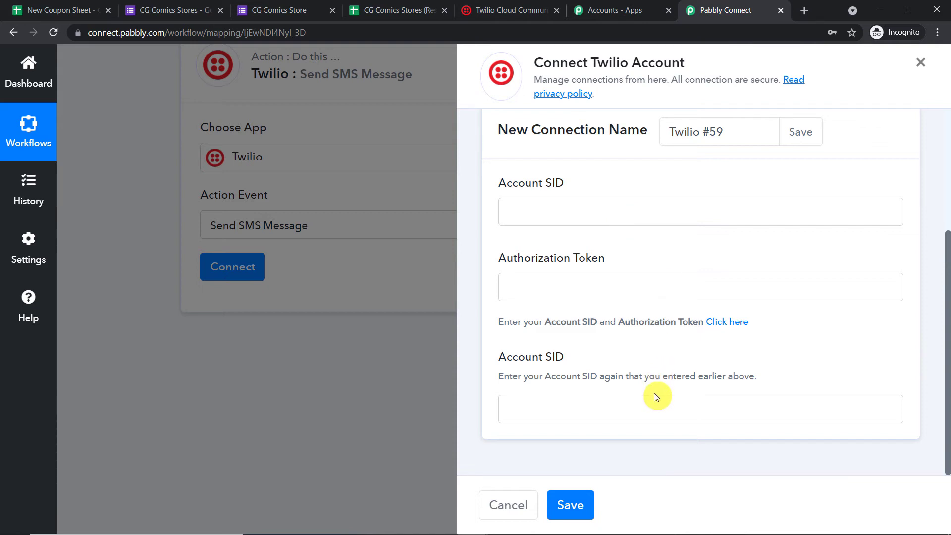
click(485, 4)
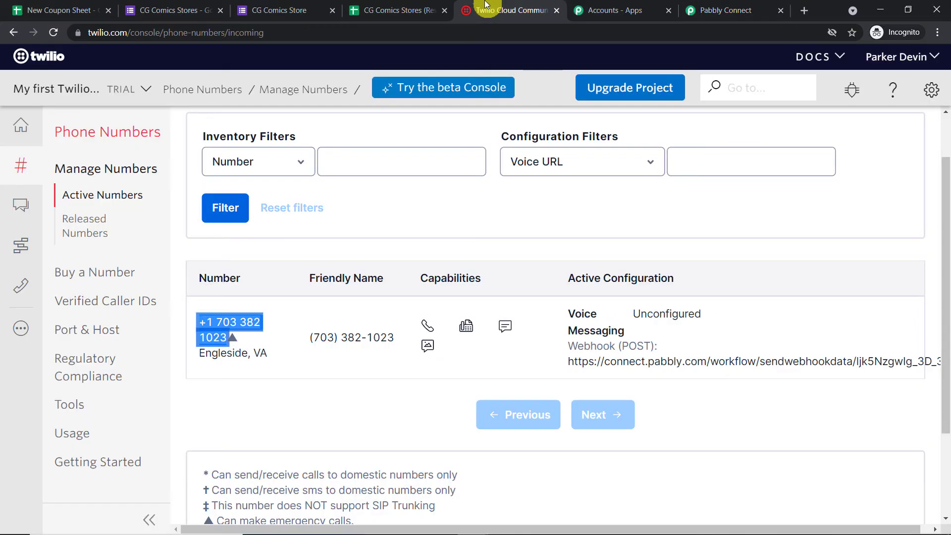
- Open Twilio's General Settings and verify access with the account password
scroll(499, 169, up, 2)
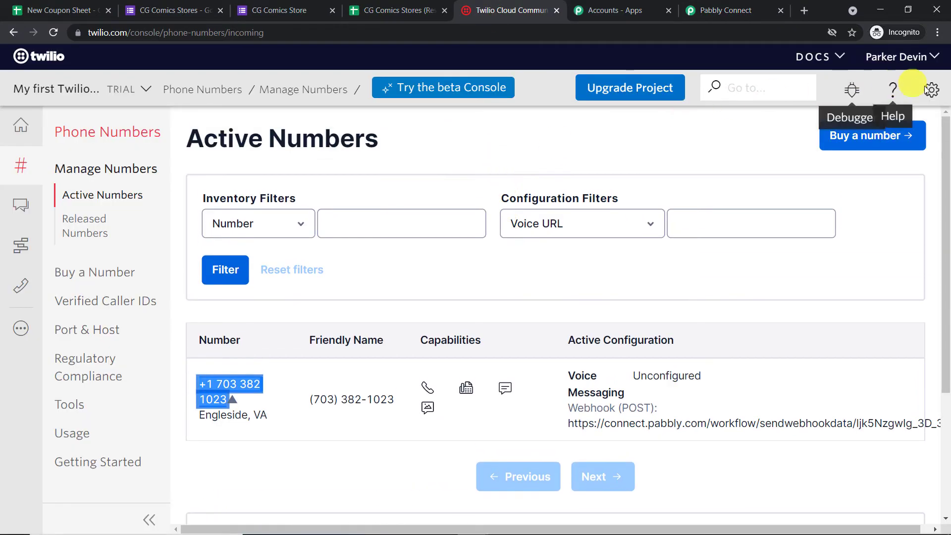
click(931, 92)
click(880, 131)
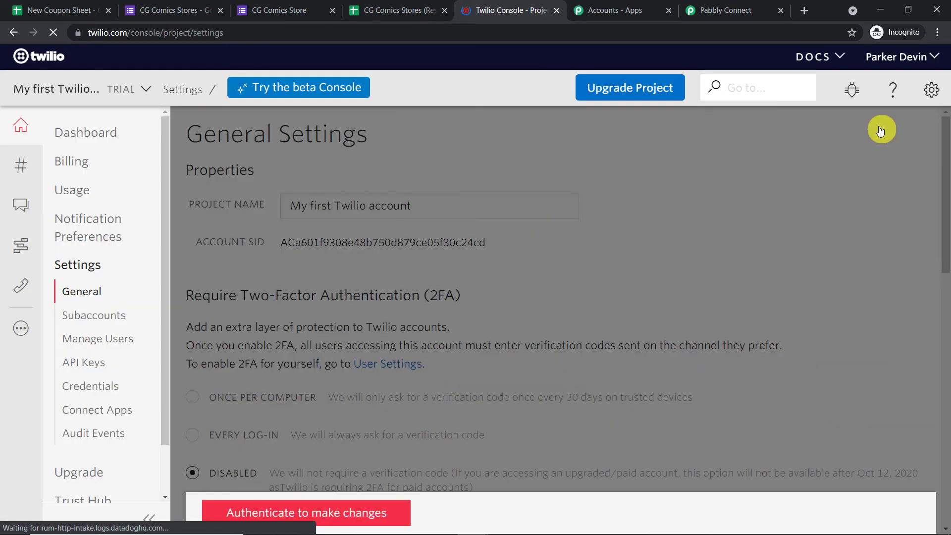
click(337, 503)
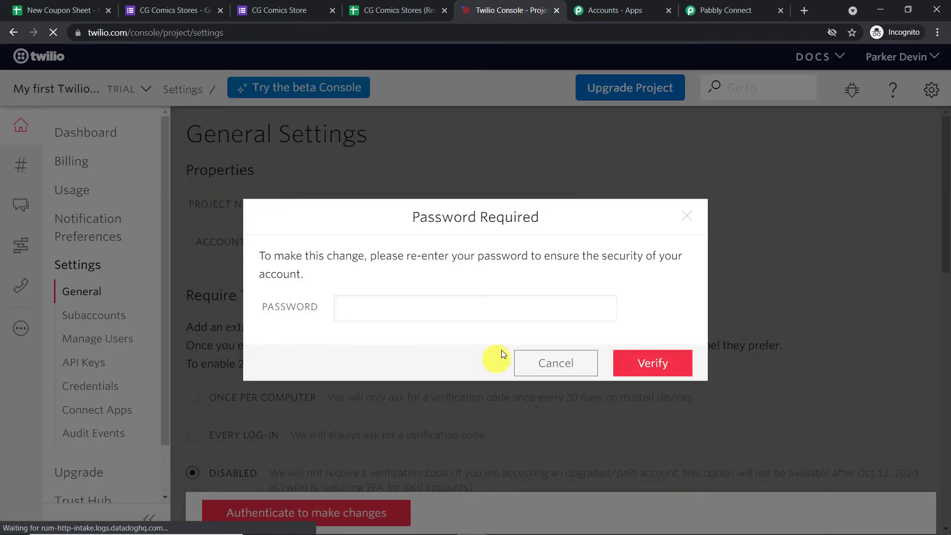
click(479, 313)
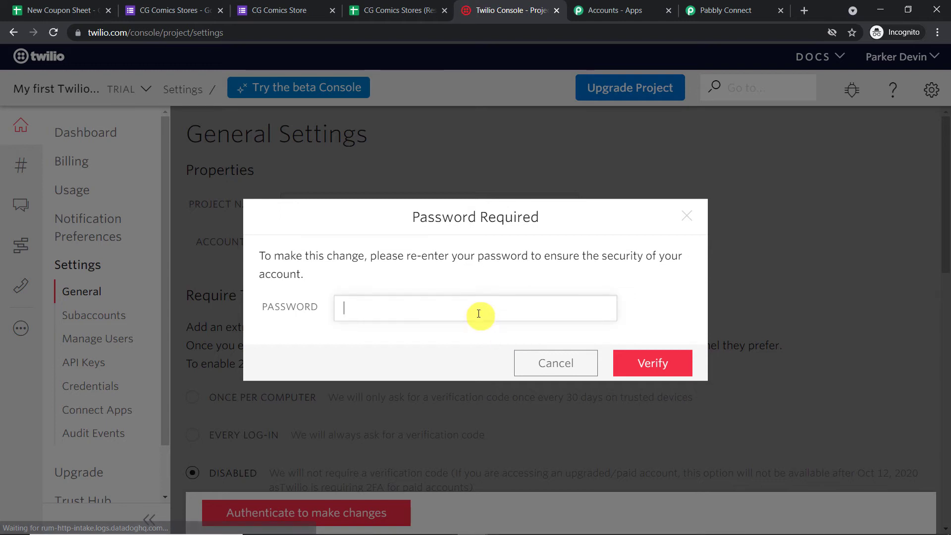
text(****)
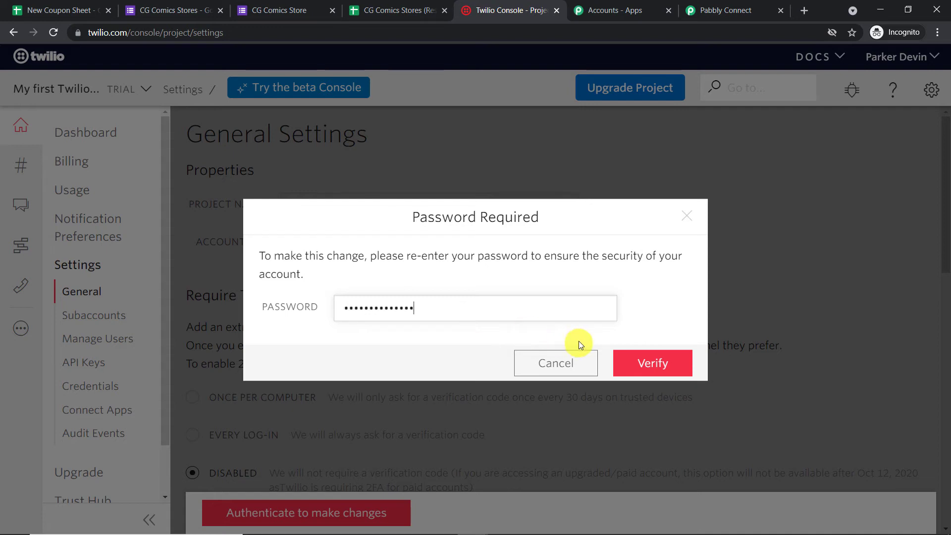
click(638, 359)
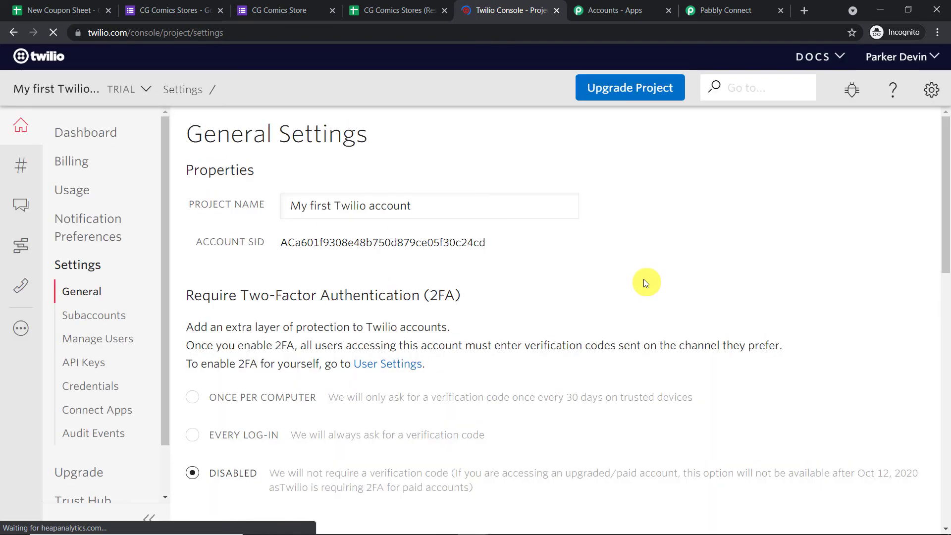
- Copy the live Account SID and return to Pabbly Connect
scroll(583, 188, down, 6)
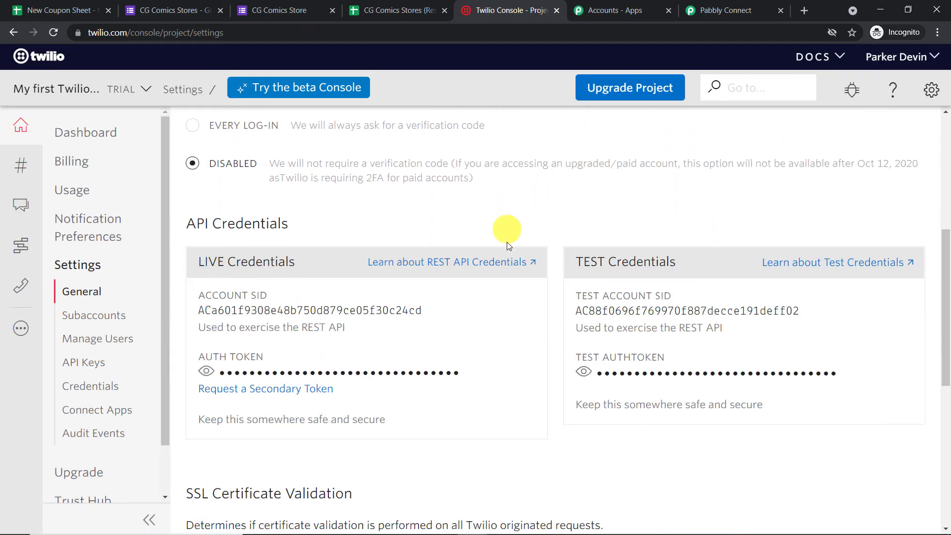
scroll(505, 229, down, 1)
double_click(232, 245)
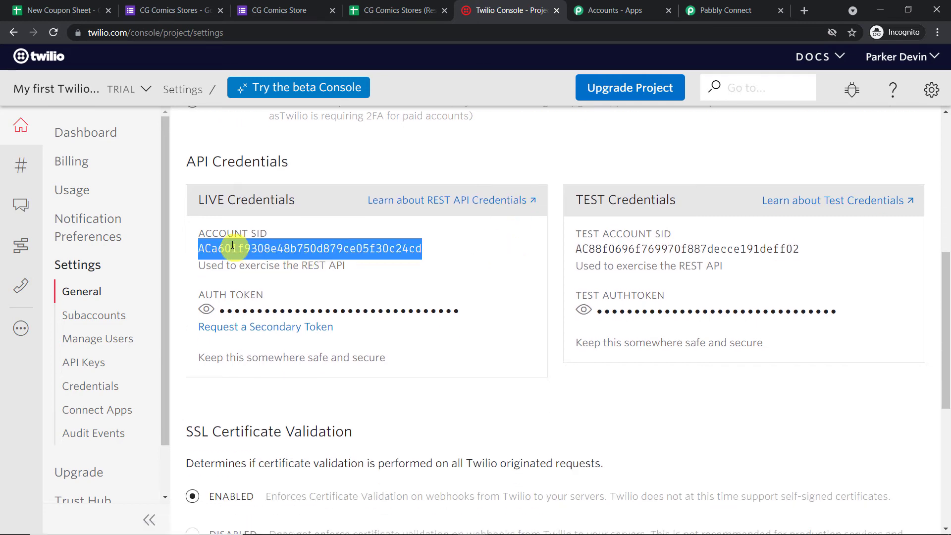
scroll(317, 187, up, 1)
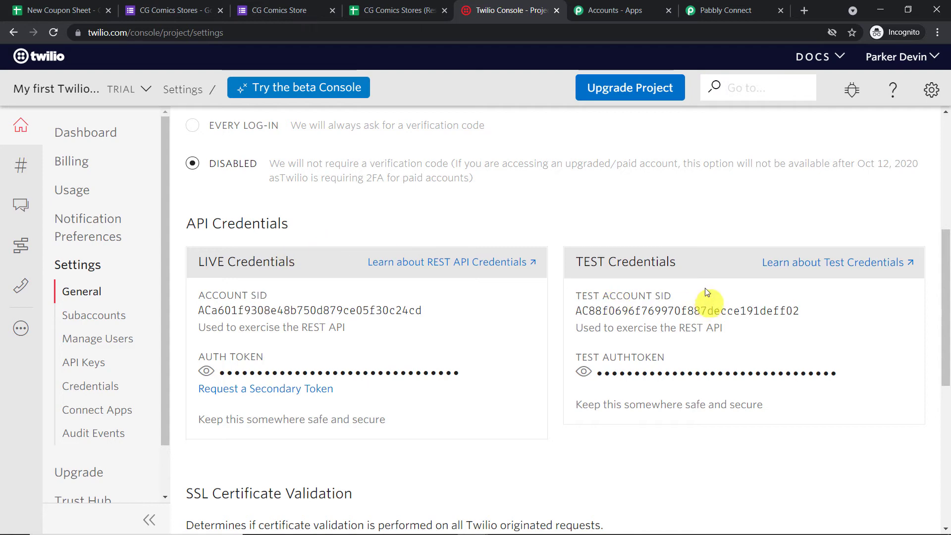
double_click(259, 309)
right_click(259, 309)
click(272, 315)
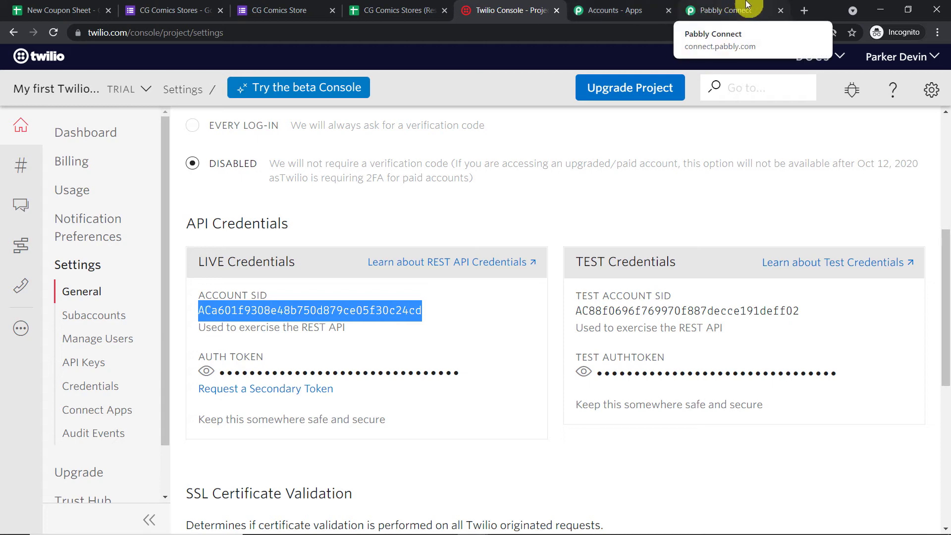
click(725, 6)
- Paste the Account SID into both Account SID fields of the Twilio connection form
right_click(545, 210)
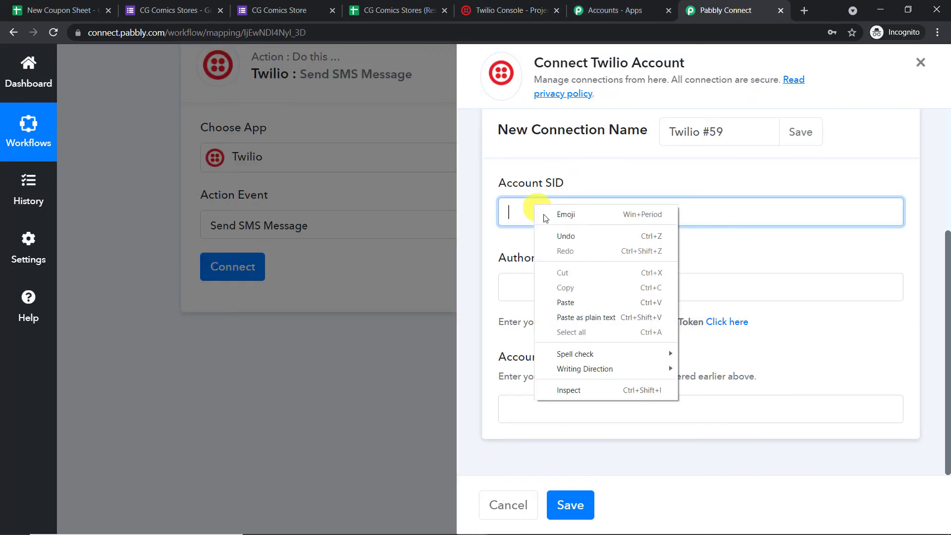
click(575, 300)
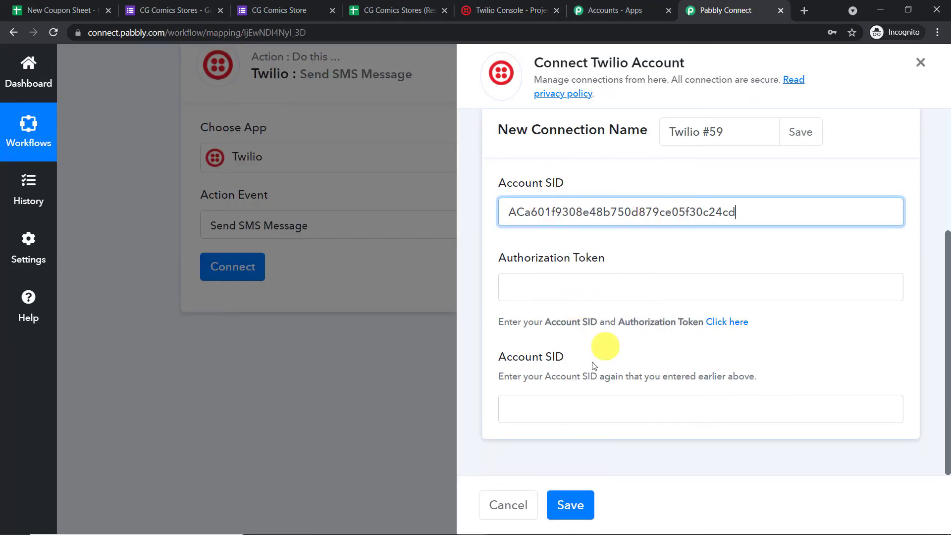
click(551, 411)
right_click(552, 411)
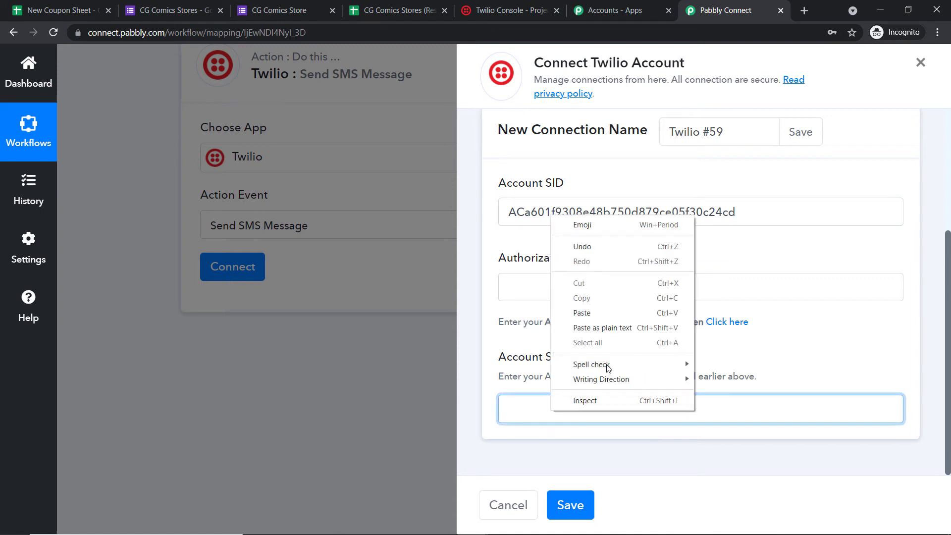
click(600, 317)
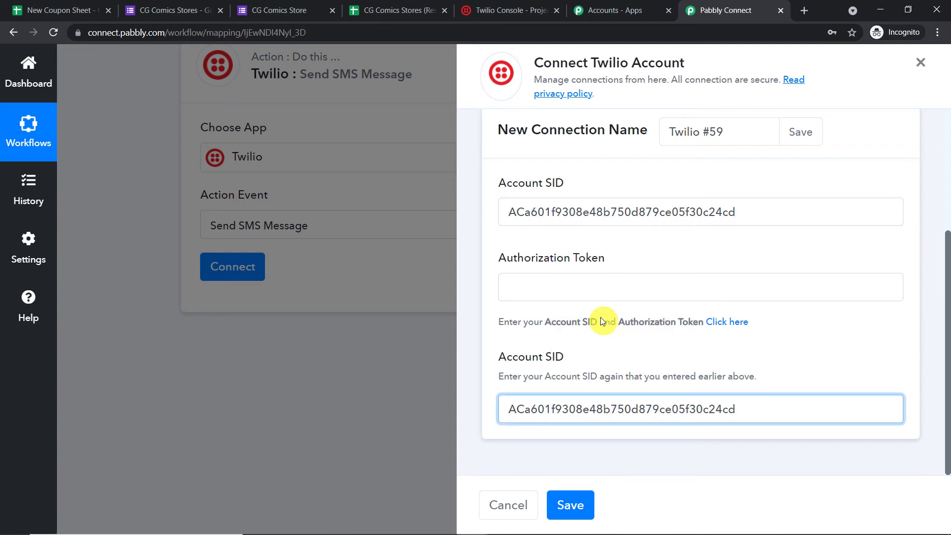
- Reveal and copy the live auth token from the Twilio console
click(636, 6)
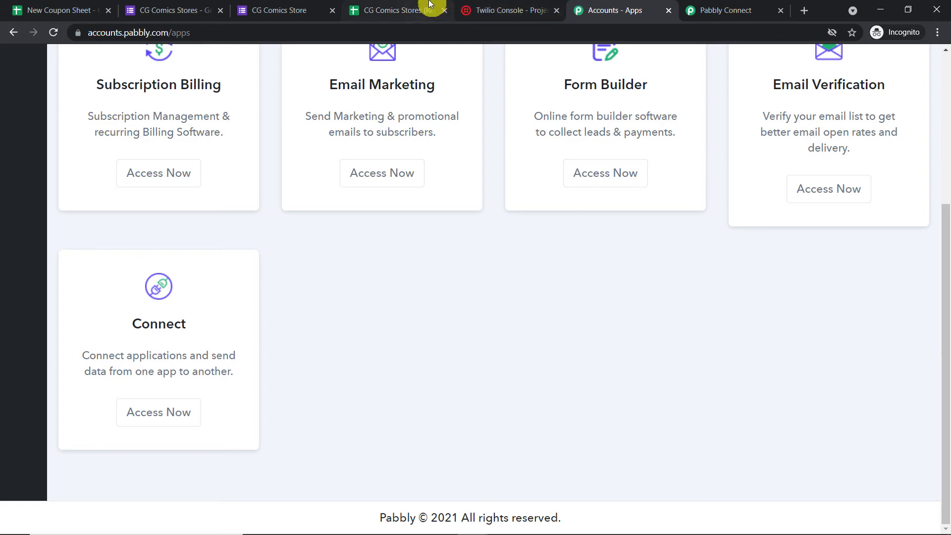
click(482, 7)
click(206, 371)
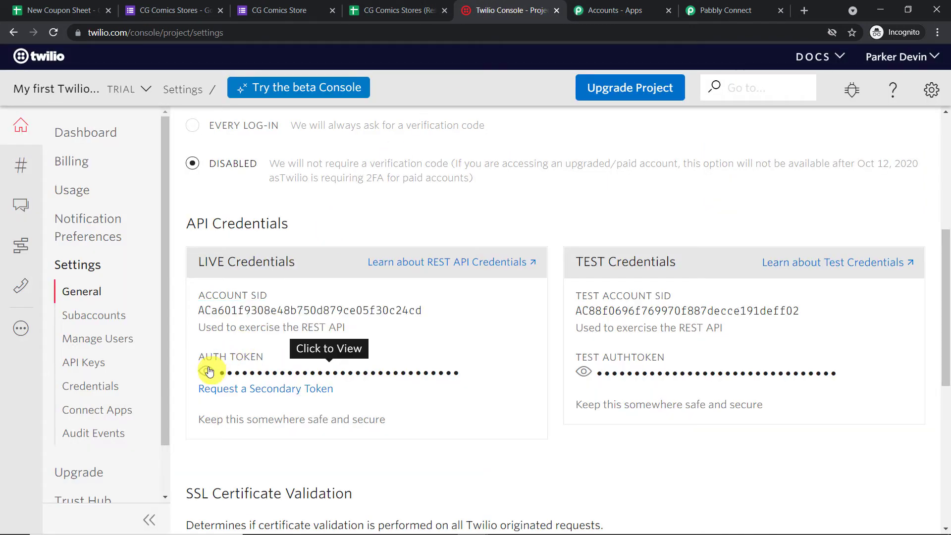
double_click(251, 372)
right_click(250, 373)
click(270, 381)
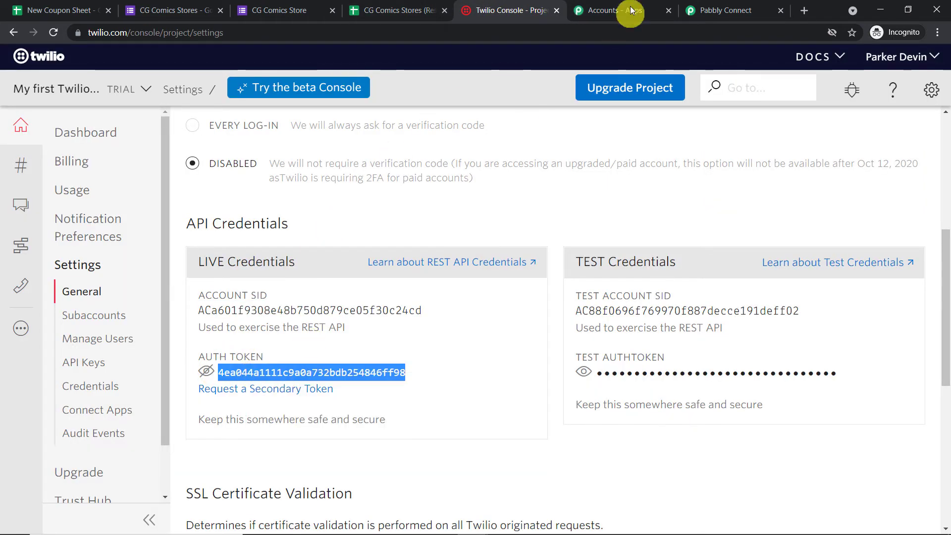
- Paste the auth token into Authorization Token and save the Twilio connection
click(700, 9)
click(556, 292)
right_click(556, 291)
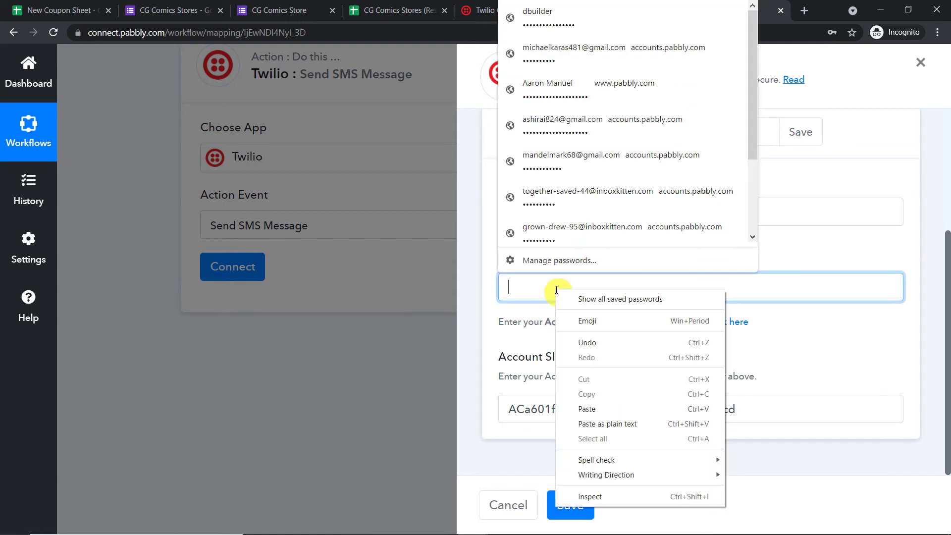
click(598, 414)
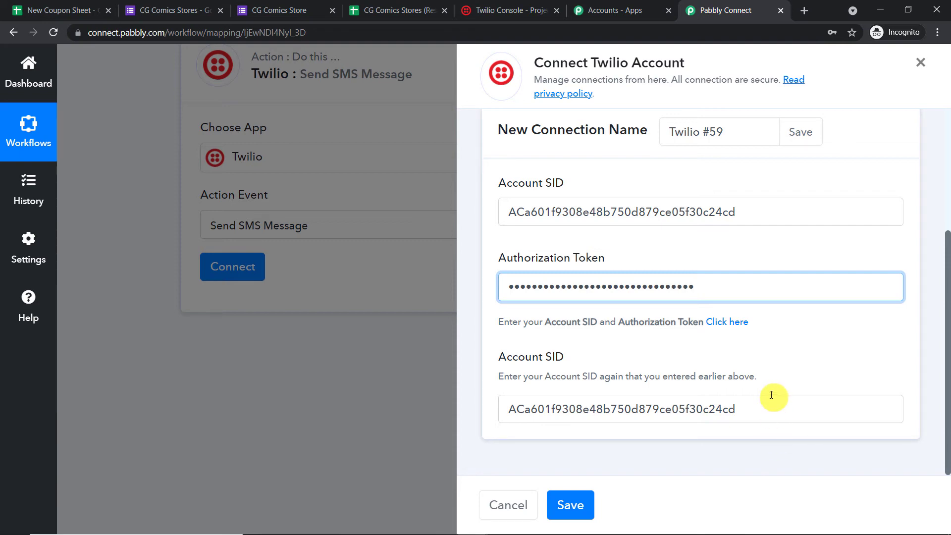
click(571, 504)
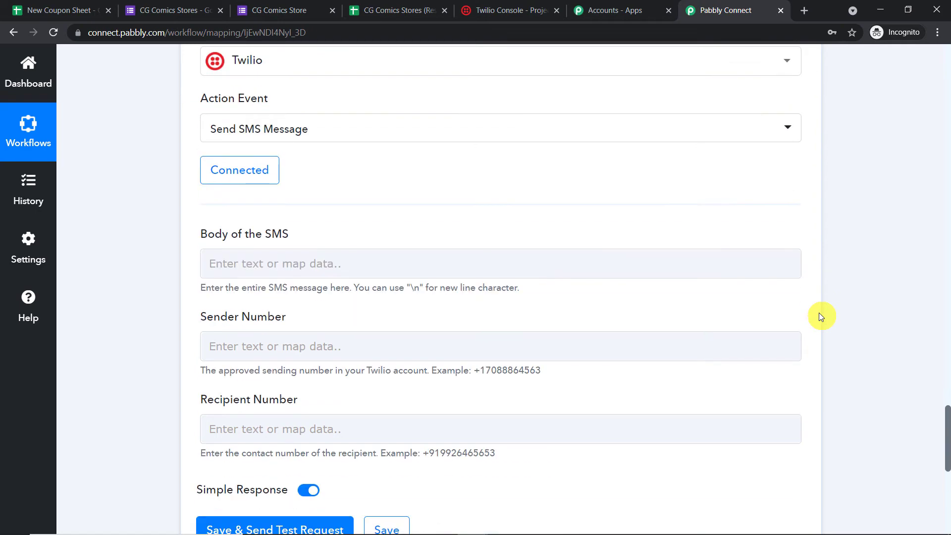
- Map the Google Forms Phone answer into the Twilio step's Recipient Number
scroll(820, 316, down, 2)
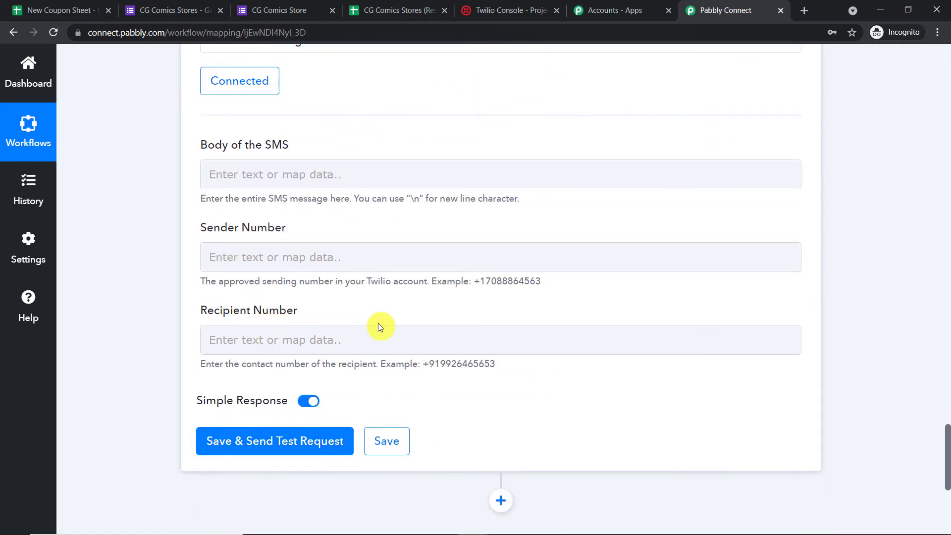
click(315, 341)
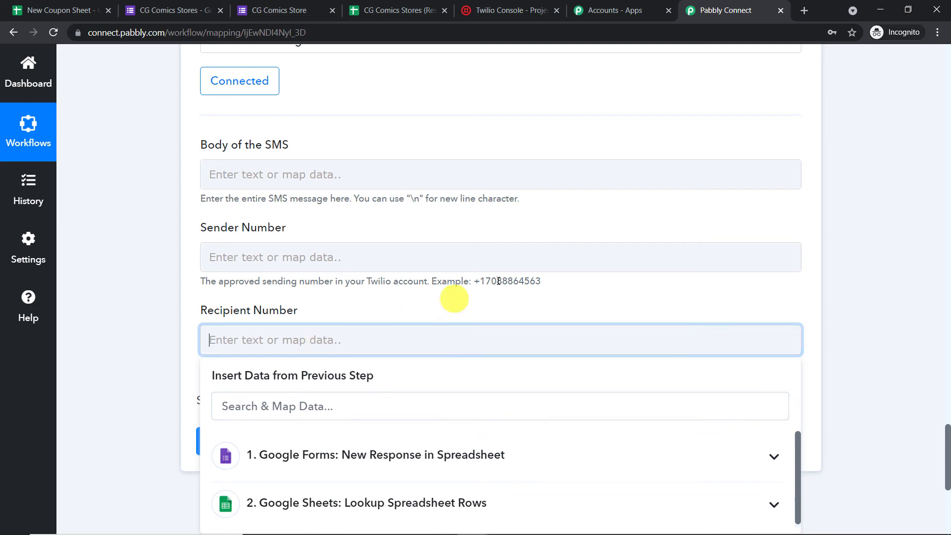
scroll(541, 299, down, 3)
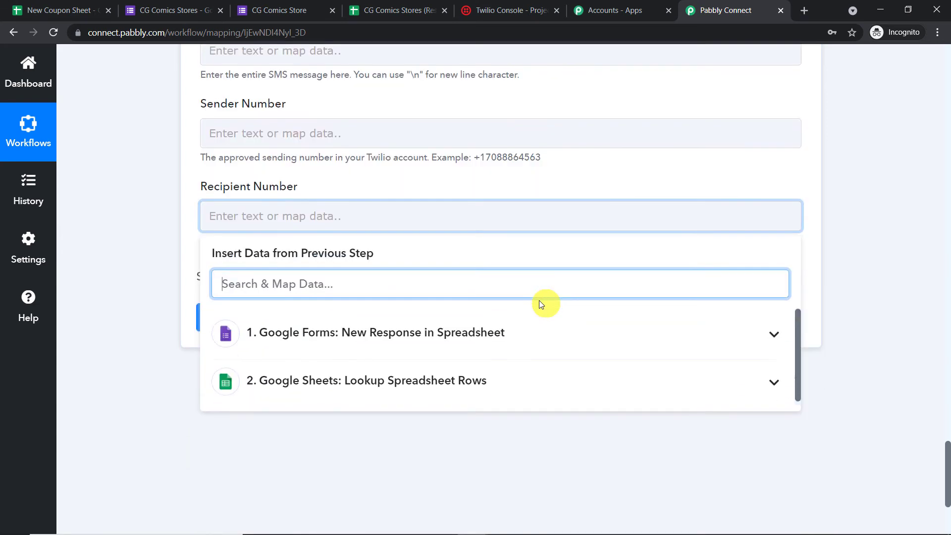
click(396, 333)
scroll(424, 371, down, 1)
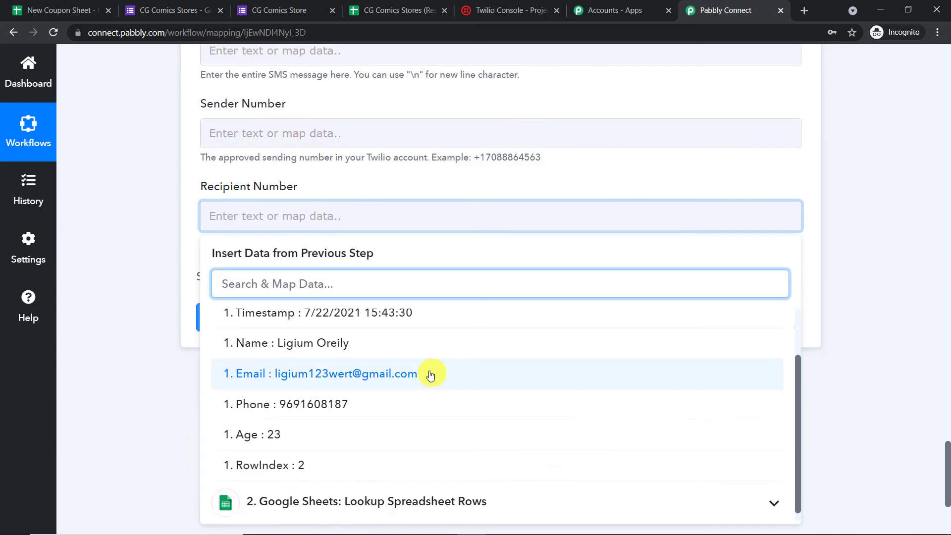
click(321, 403)
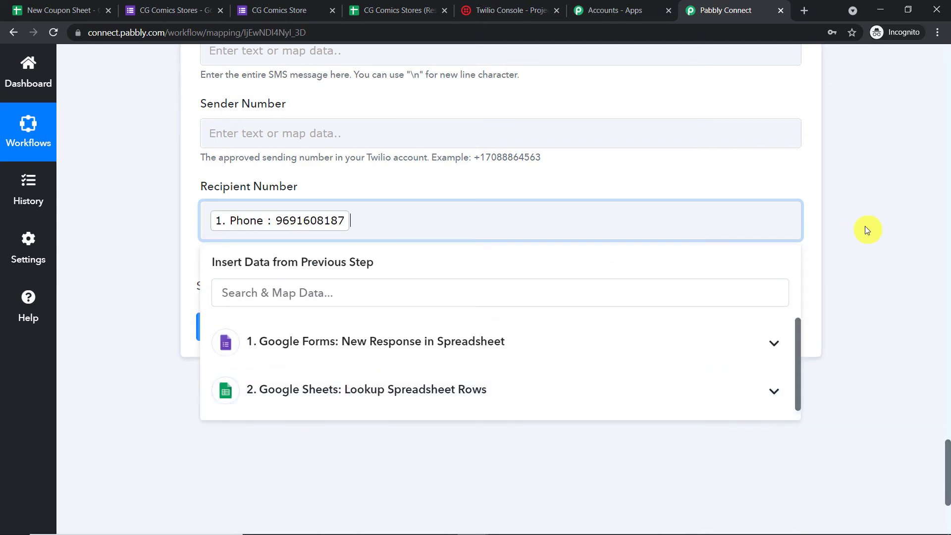
click(867, 228)
- Inspect the mapped Phone value and the country code in the example number
scroll(949, 205, up, 20)
scroll(949, 205, up, 5)
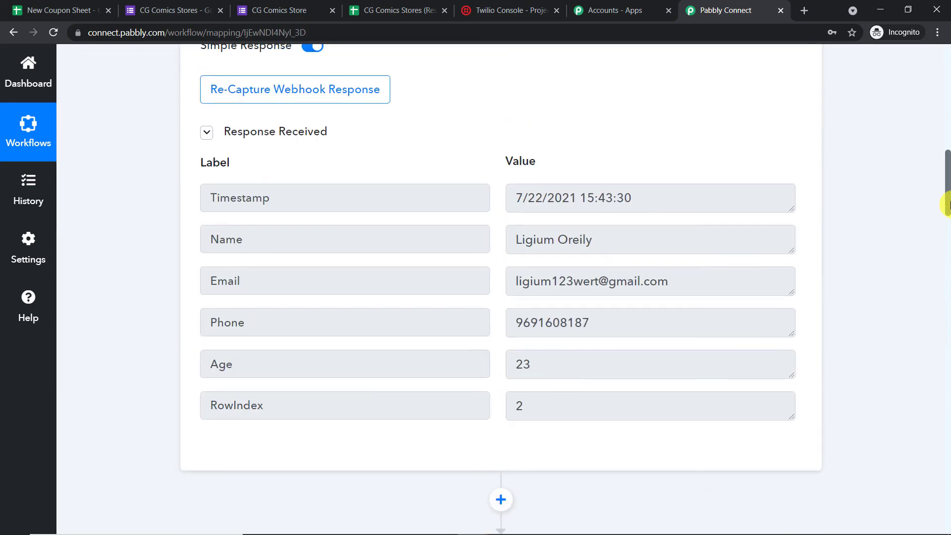
click(552, 322)
double_click(551, 323)
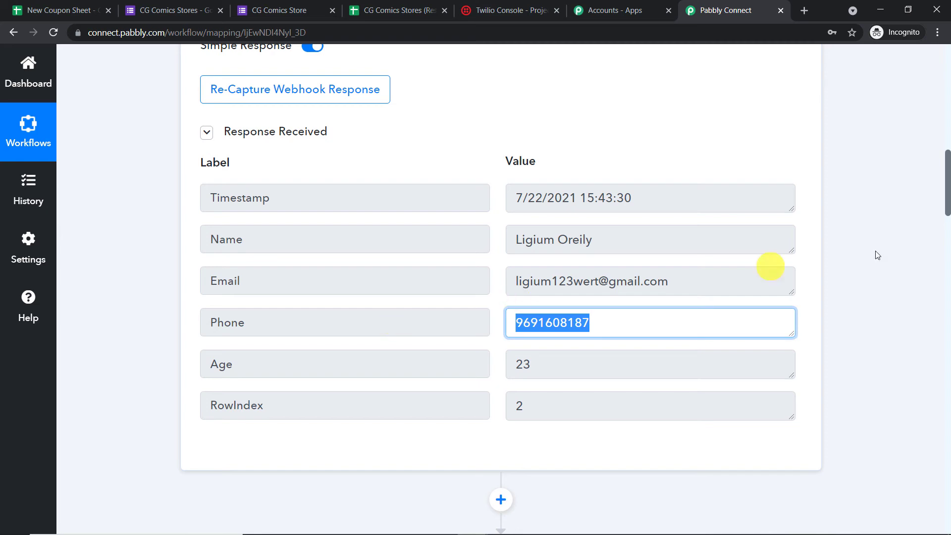
drag(947, 206, 945, 470)
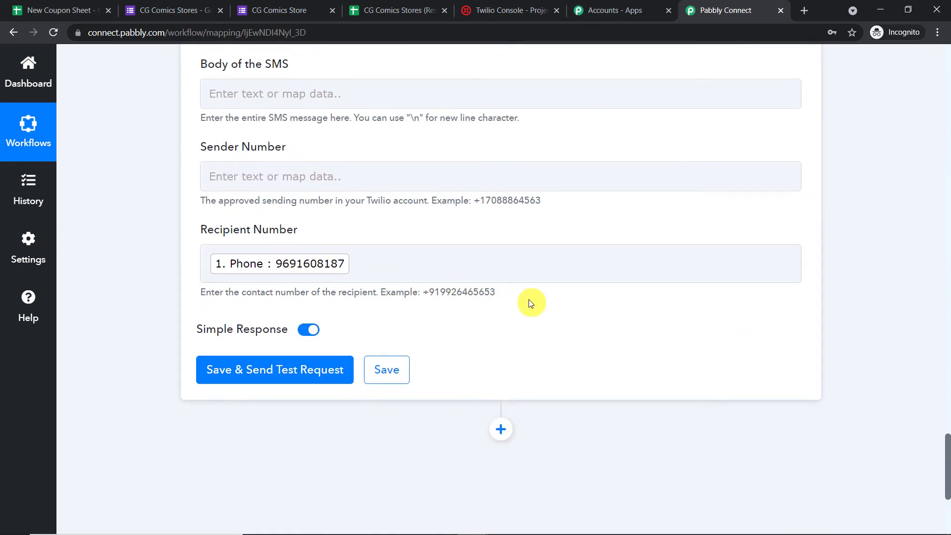
drag(496, 292, 442, 292)
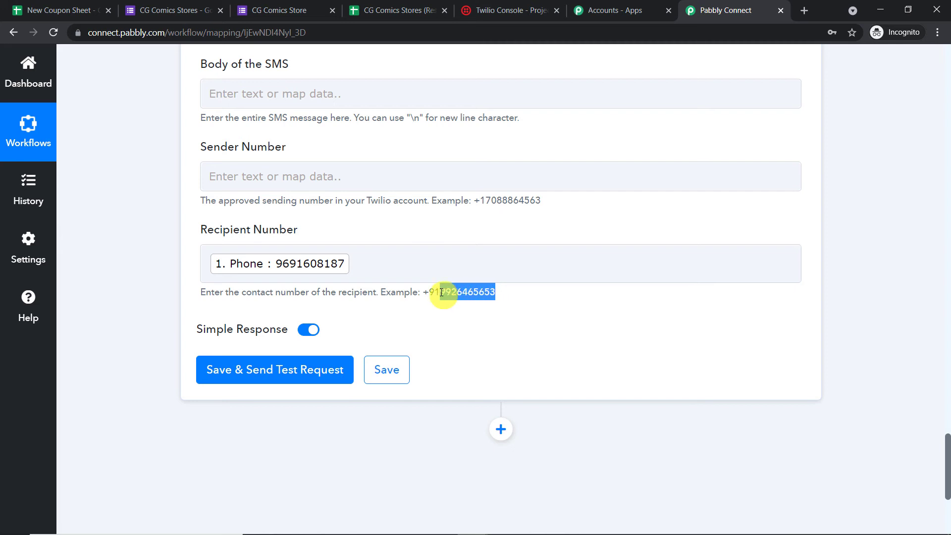
- Prefix the Phone token in Recipient Number with the country code +91
click(209, 262)
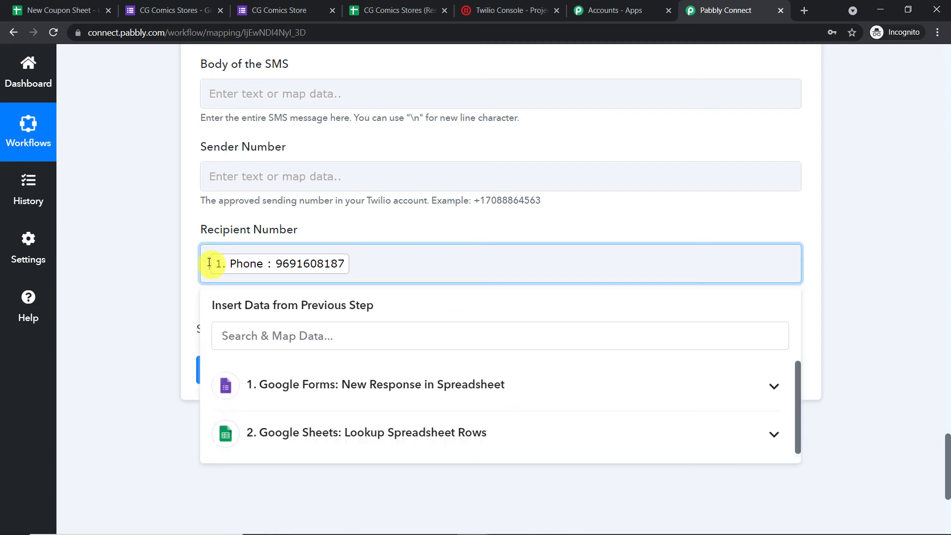
text(+91)
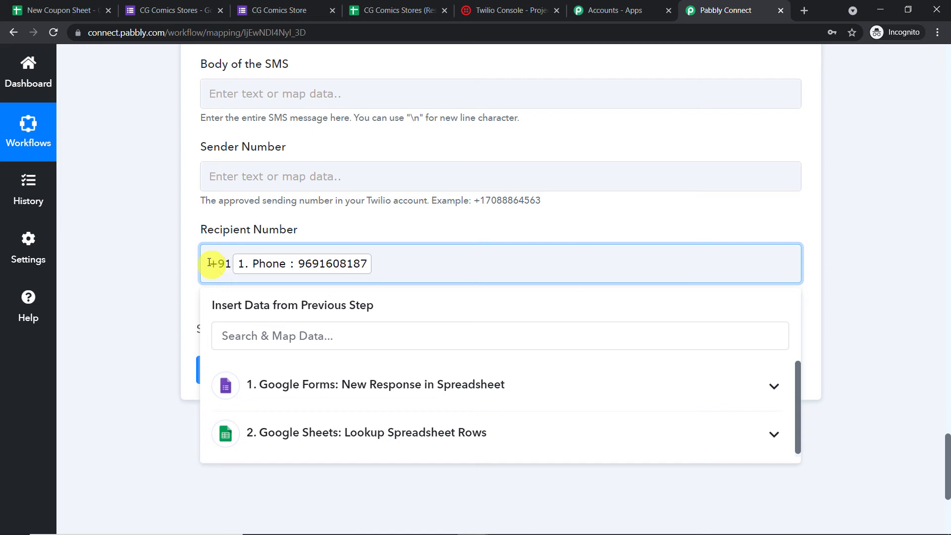
click(314, 220)
scroll(286, 211, up, 3)
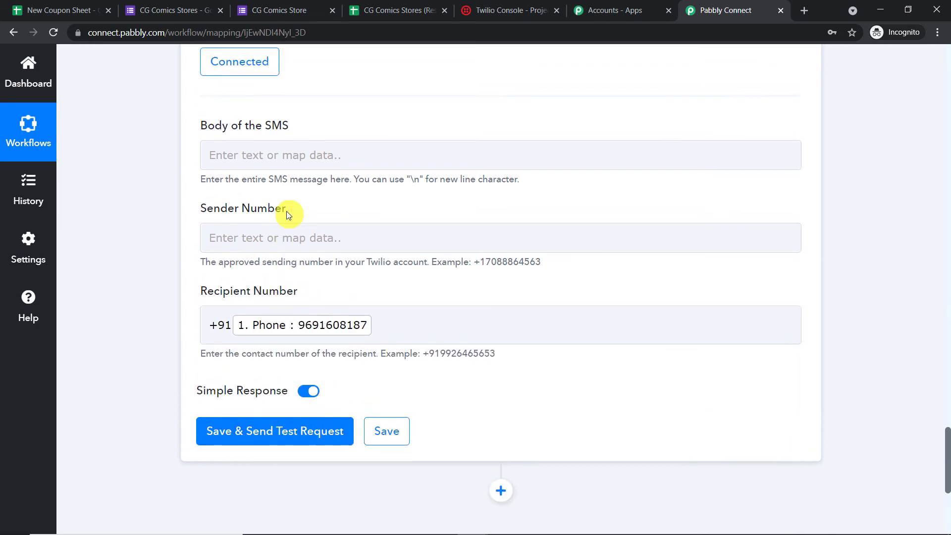
click(238, 299)
click(502, 10)
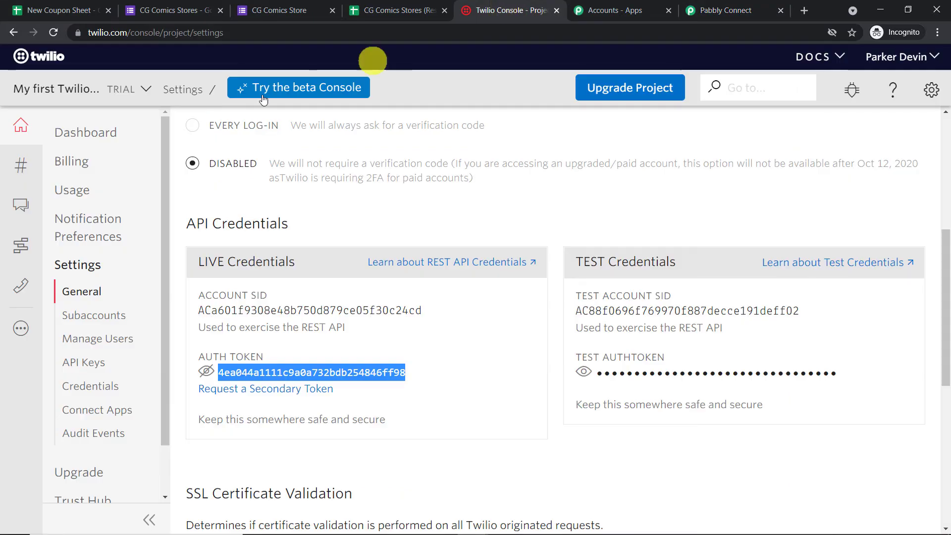
- Copy the account's active Twilio phone number from the Twilio Active Numbers list
click(19, 165)
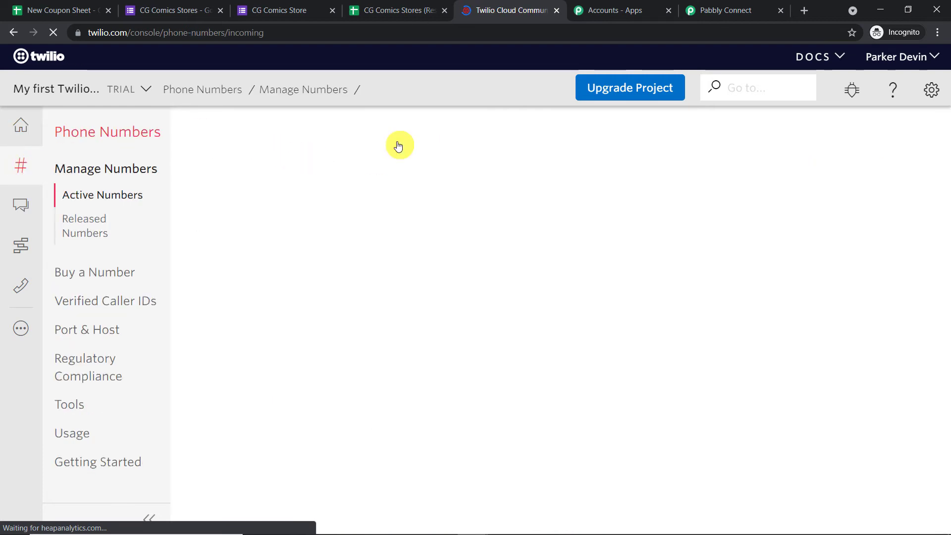
scroll(378, 248, down, 1)
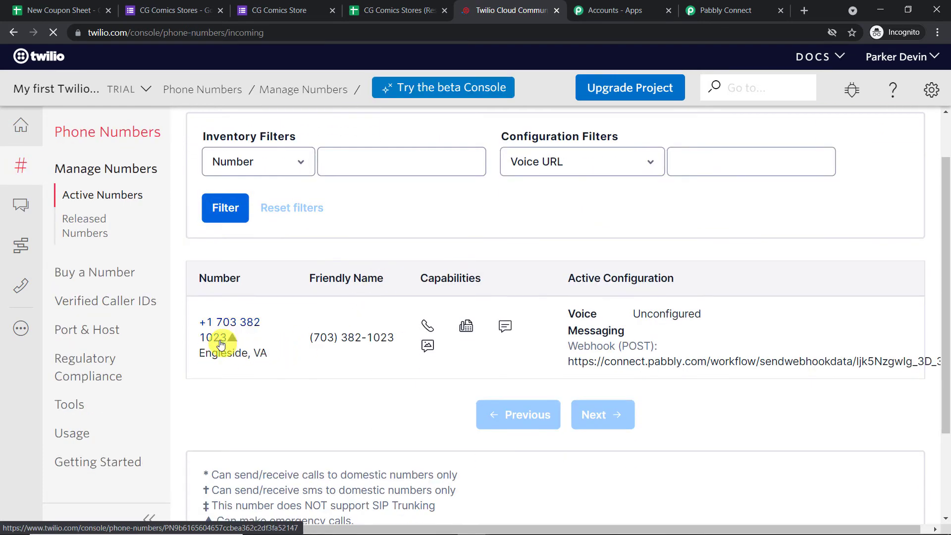
drag(222, 342, 199, 327)
right_click(201, 328)
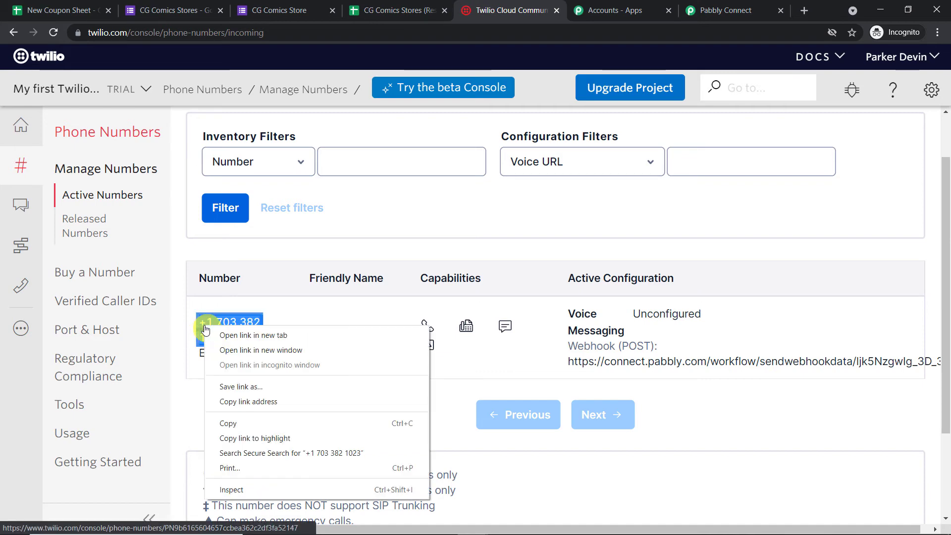
click(247, 425)
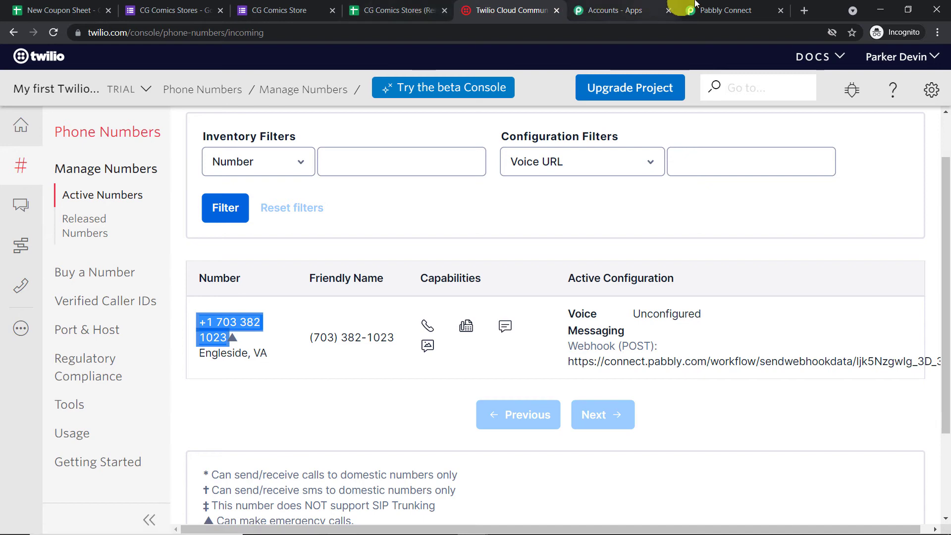
click(713, 10)
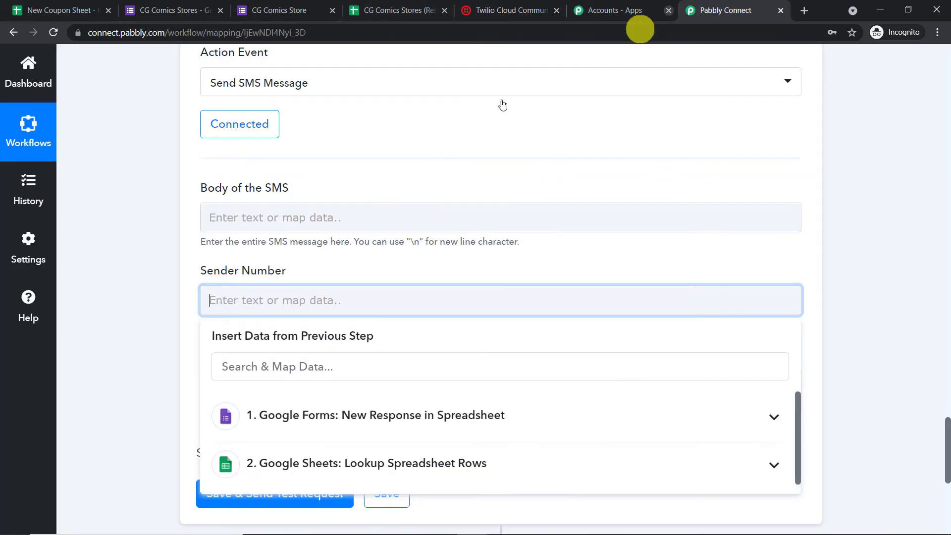
- Paste the copied Twilio number into the SMS step's Sender Number
right_click(240, 303)
click(284, 403)
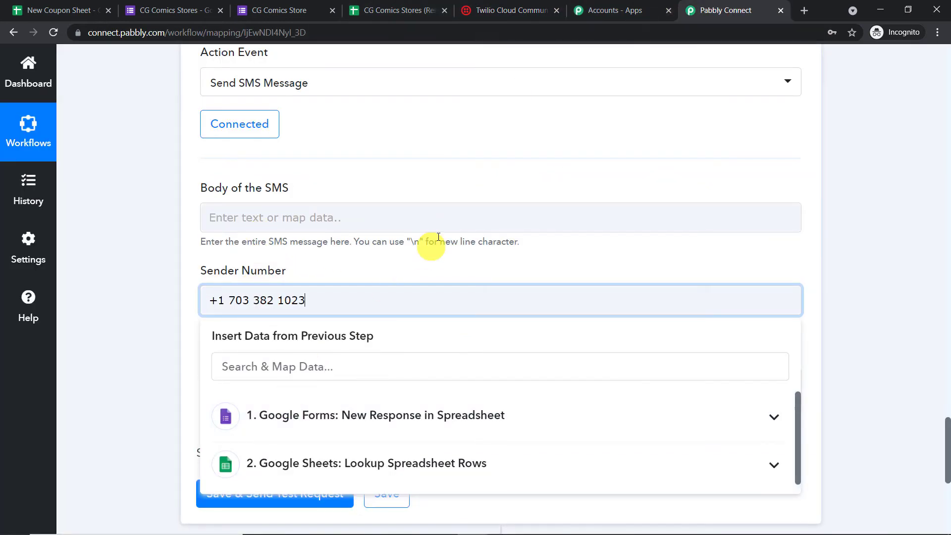
click(507, 177)
- Write an SMS body greeting the form's Name and giving the looked-up coupon code (RowValue 0)
click(328, 217)
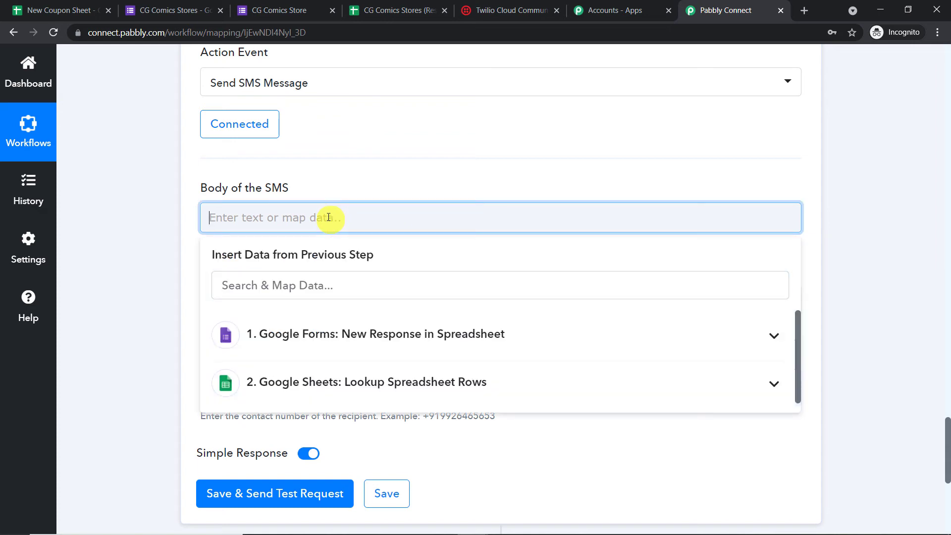
text(Hello)
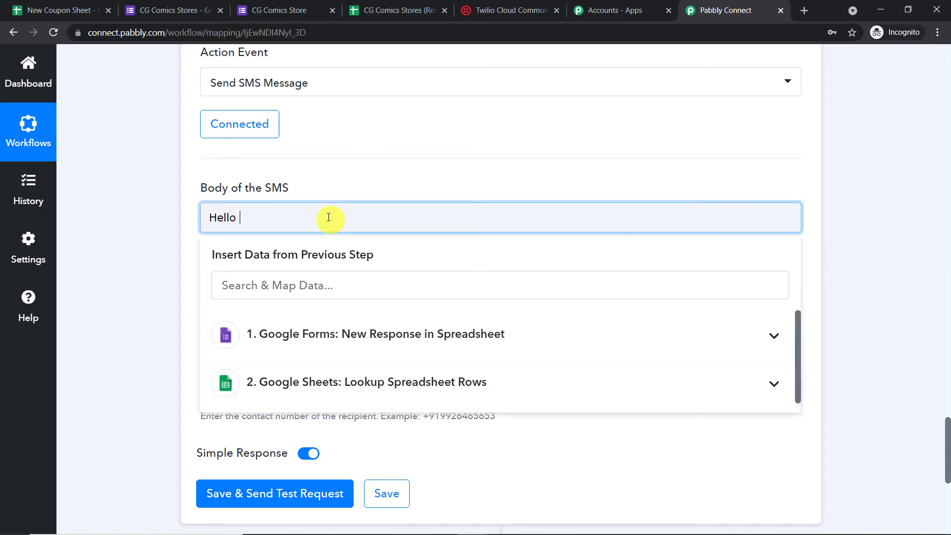
click(322, 331)
scroll(376, 387, down, 1)
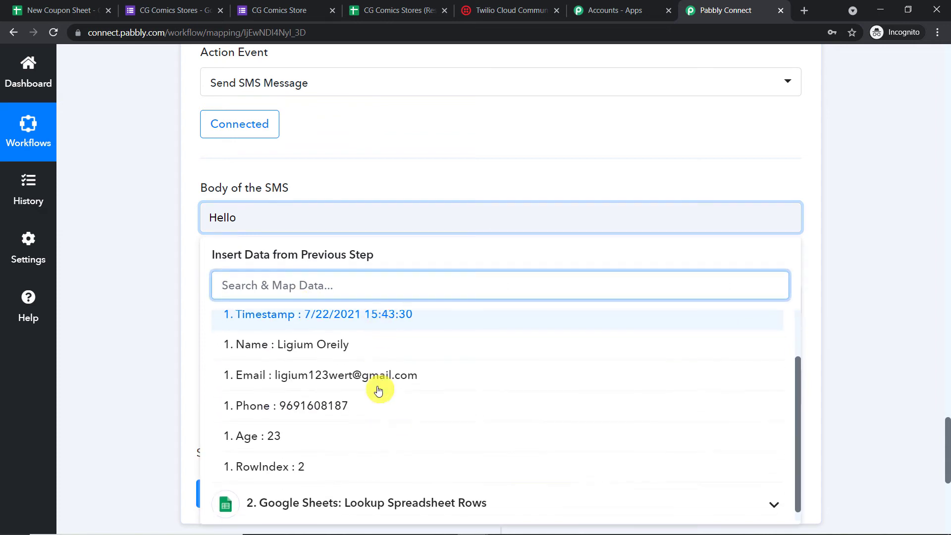
click(382, 352)
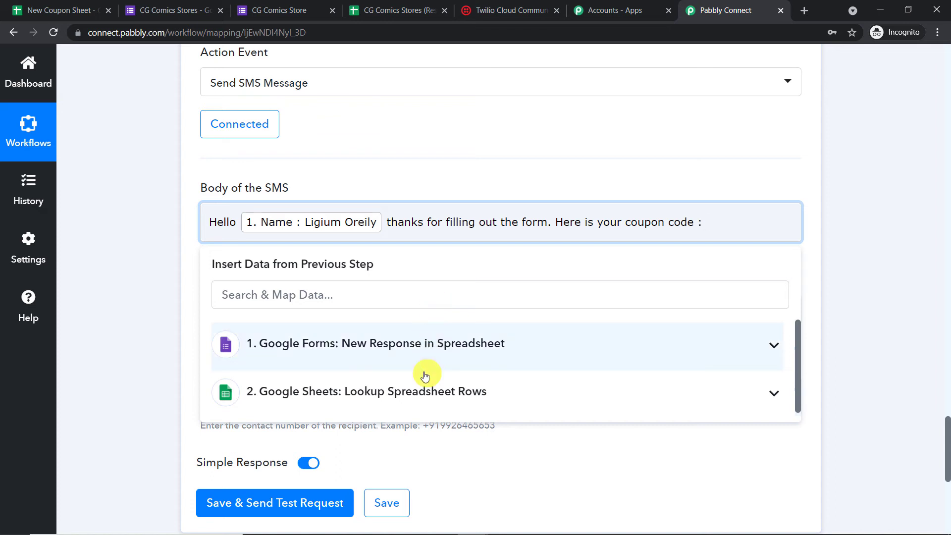
click(426, 391)
scroll(438, 418, down, 2)
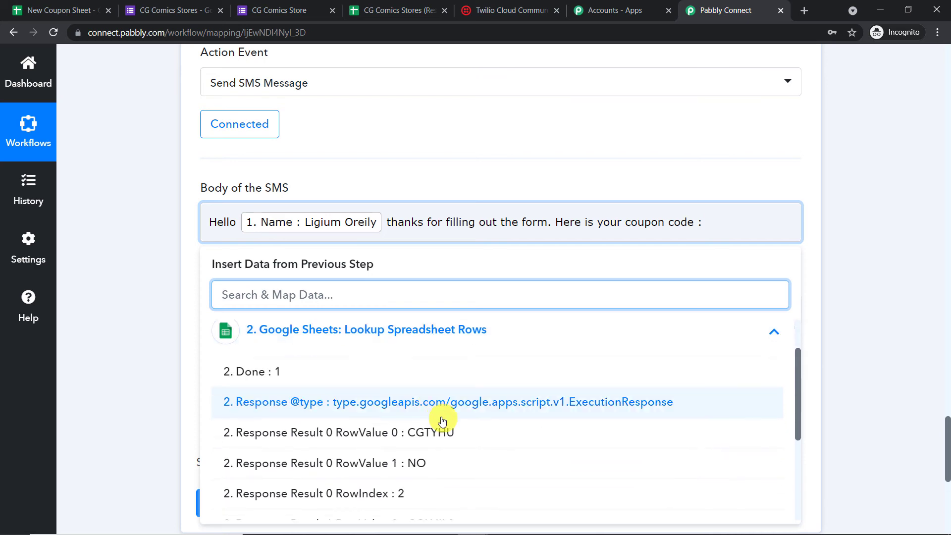
click(444, 433)
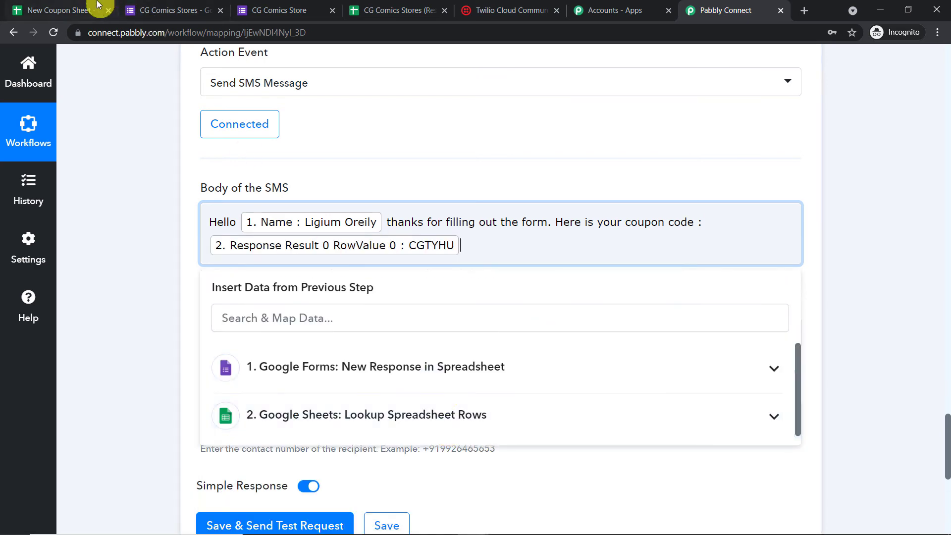
click(64, 10)
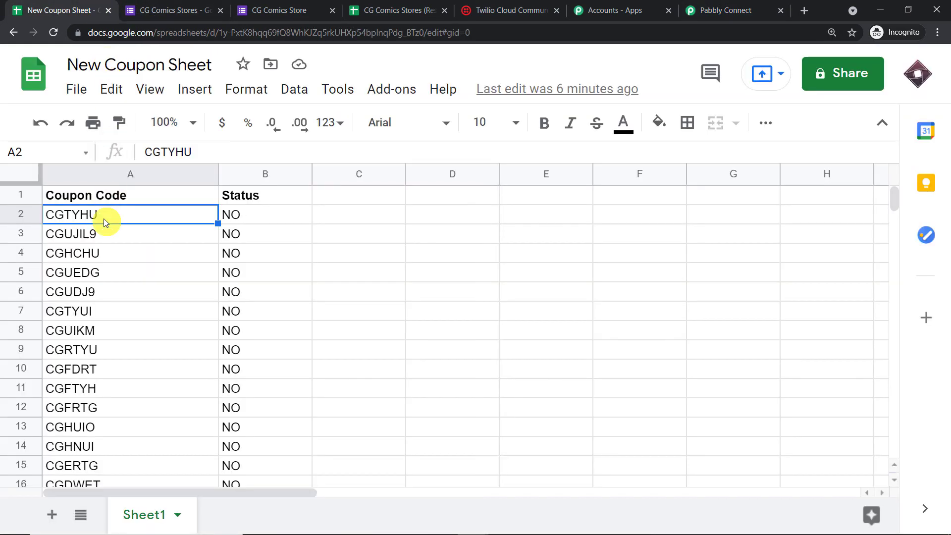
click(727, 10)
click(675, 168)
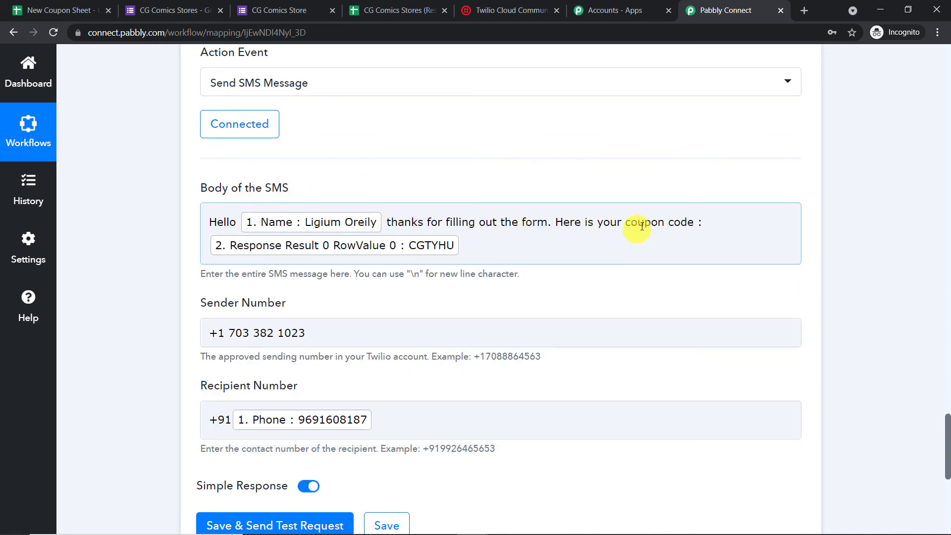
scroll(766, 223, down, 2)
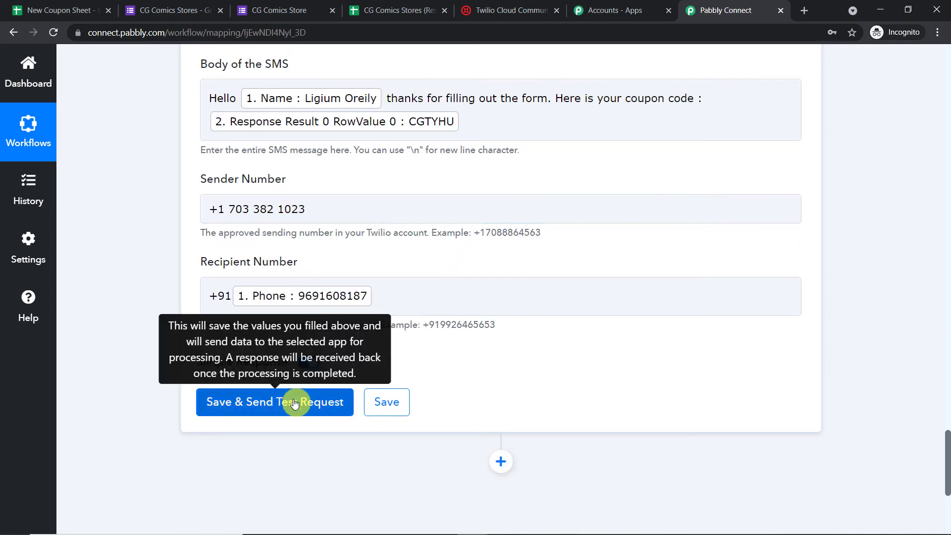
- Save and test the SMS step, confirming coupon CGTYHU arrived on the phone
click(294, 402)
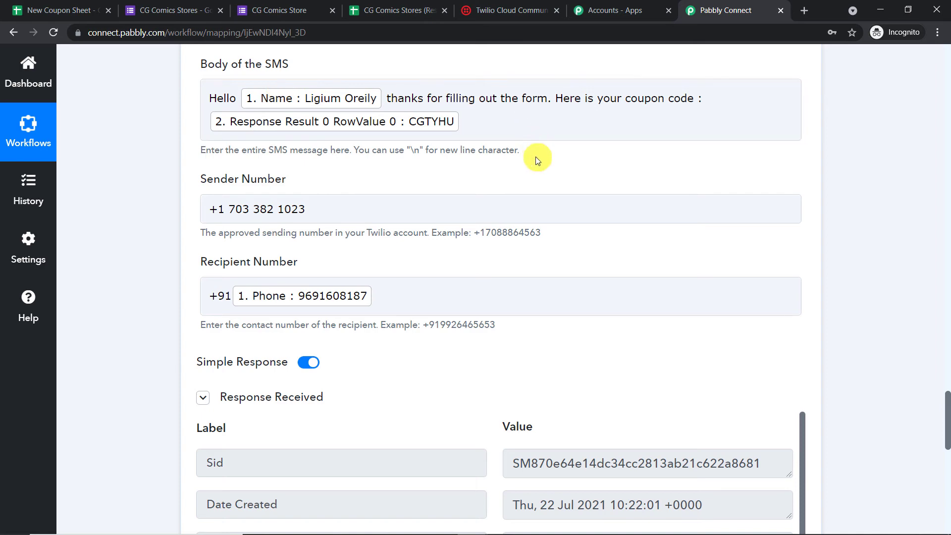
scroll(560, 231, down, 5)
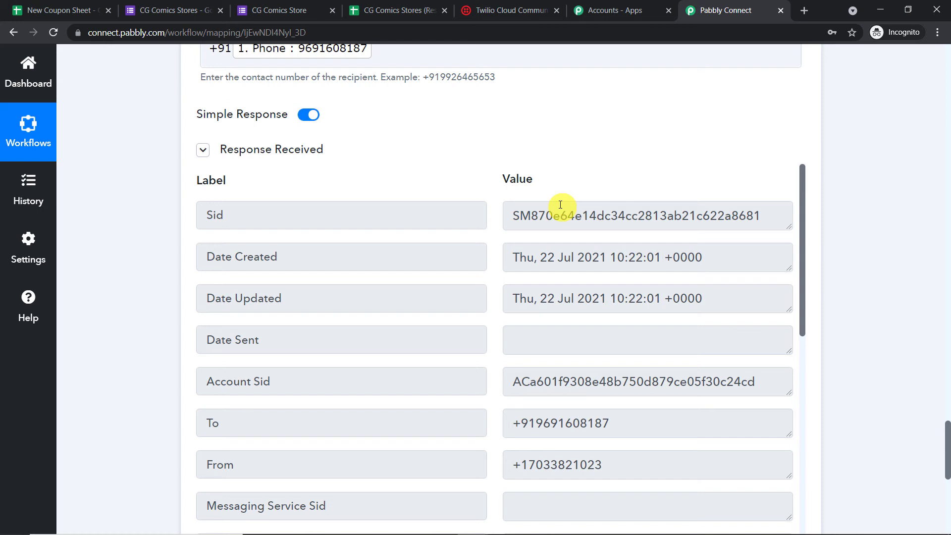
key(alt+Tab)
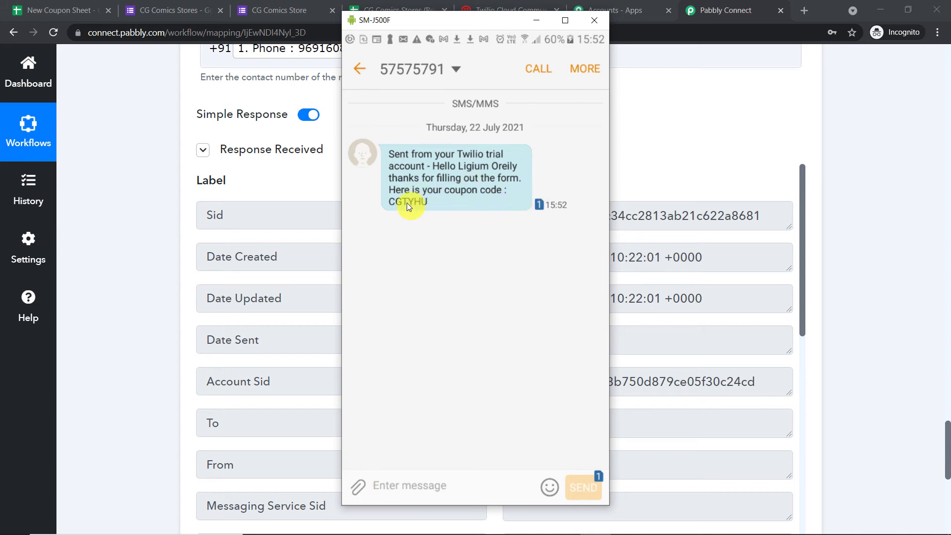
click(535, 22)
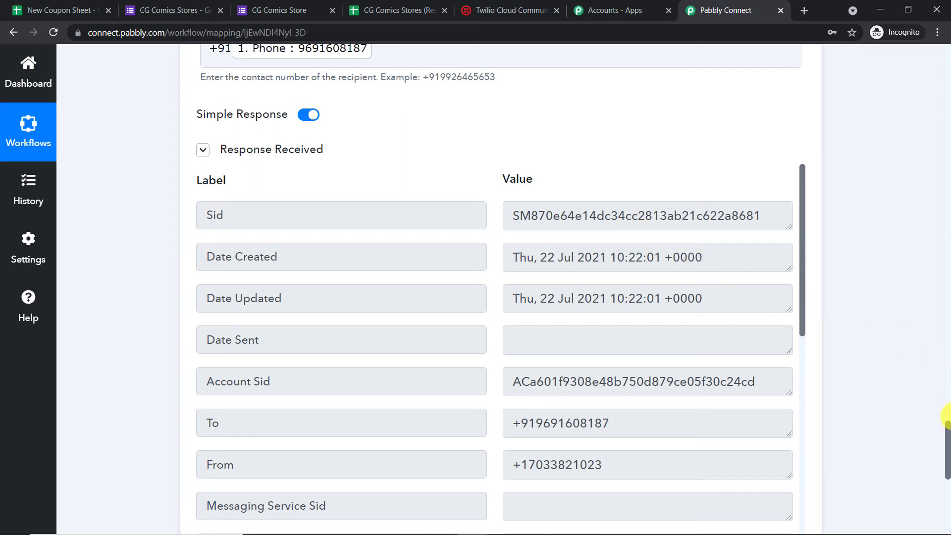
click(50, 10)
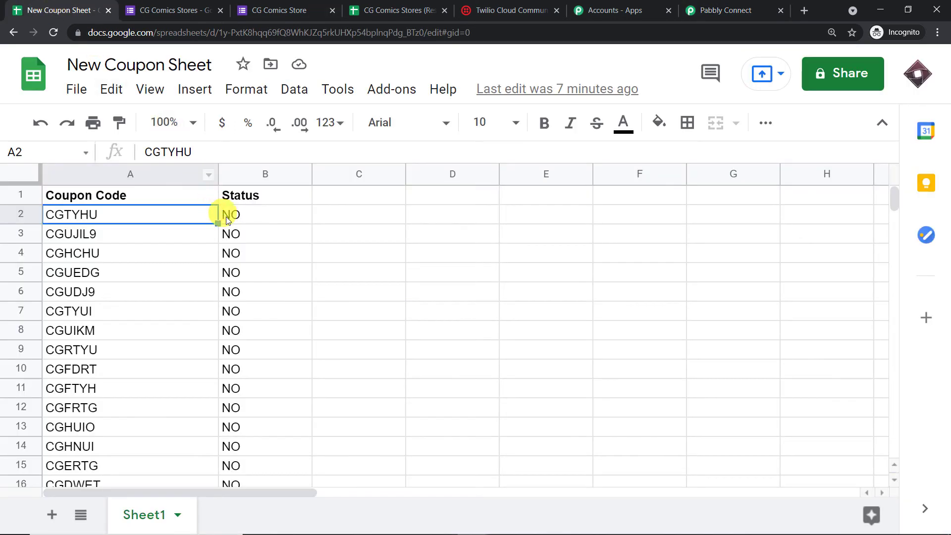
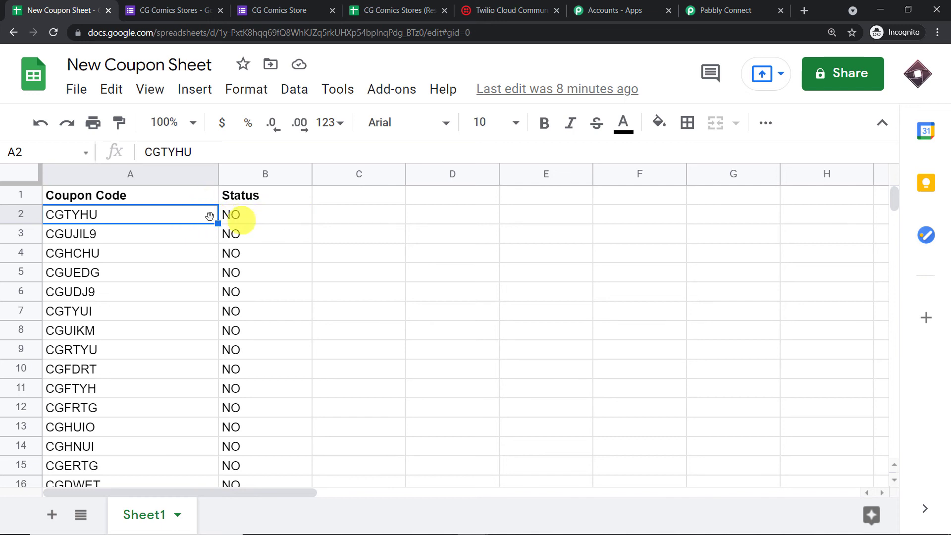
- Back in Pabbly Connect, review the Twilio step's test response showing status queued and outbound-api direction
click(713, 10)
scroll(774, 265, down, 4)
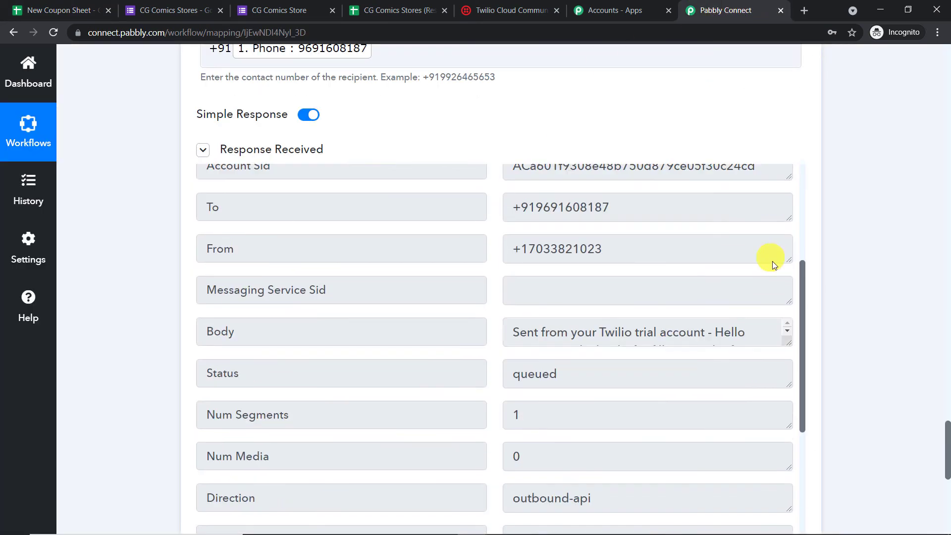
scroll(774, 264, down, 10)
- Add a Google Sheets action step after the SMS step with the Update Row event
click(500, 204)
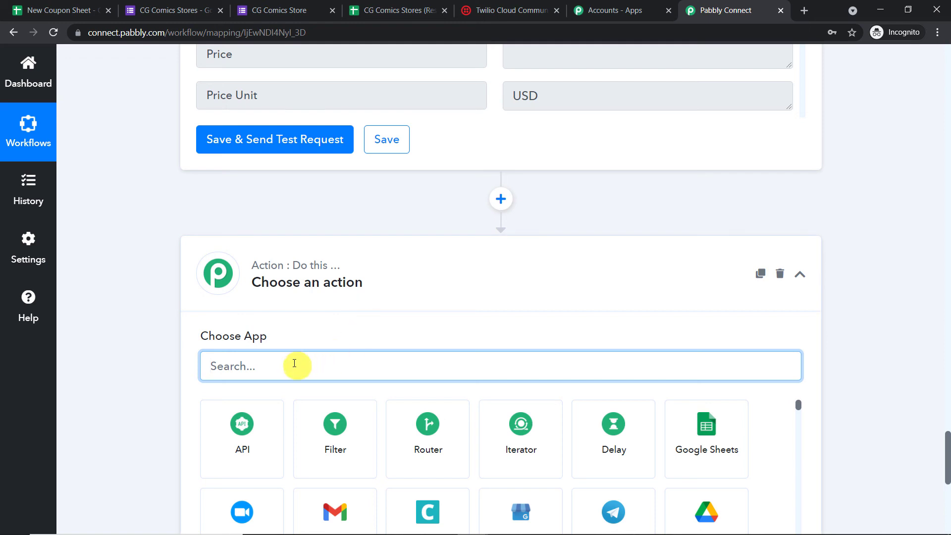
text(g)
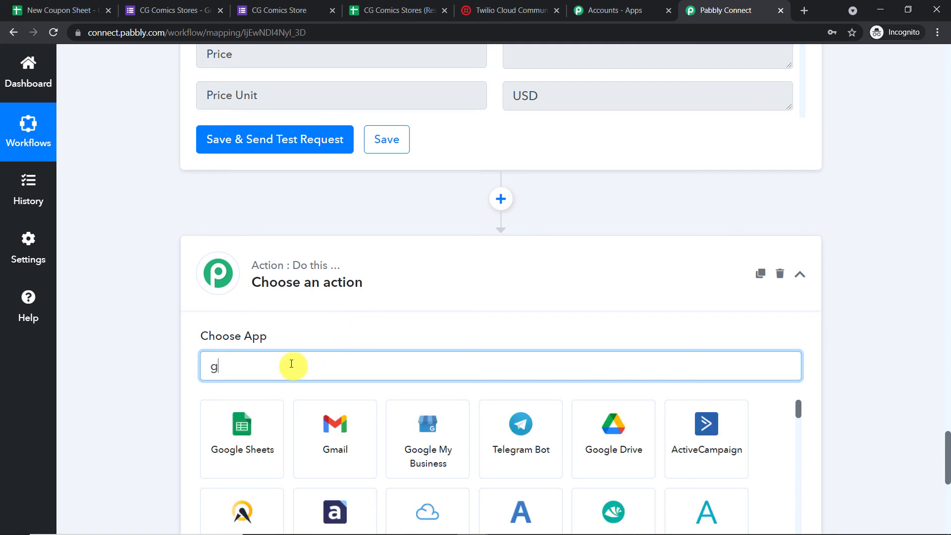
text(oogle shee)
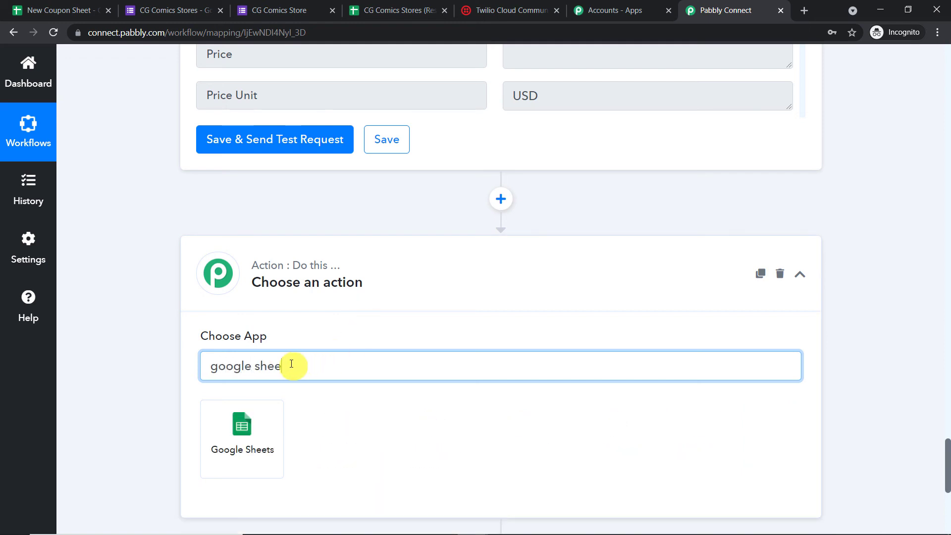
click(266, 441)
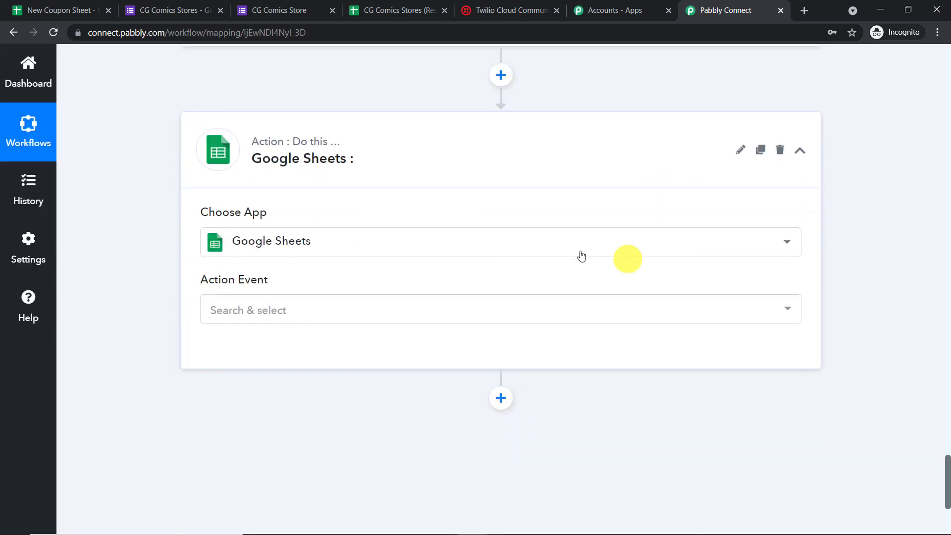
click(299, 312)
scroll(396, 213, down, 6)
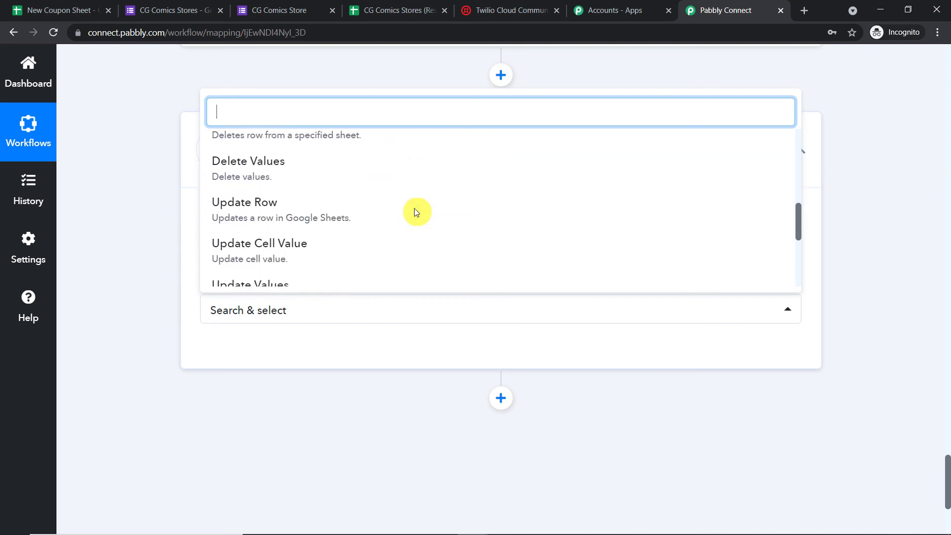
click(303, 205)
click(90, 4)
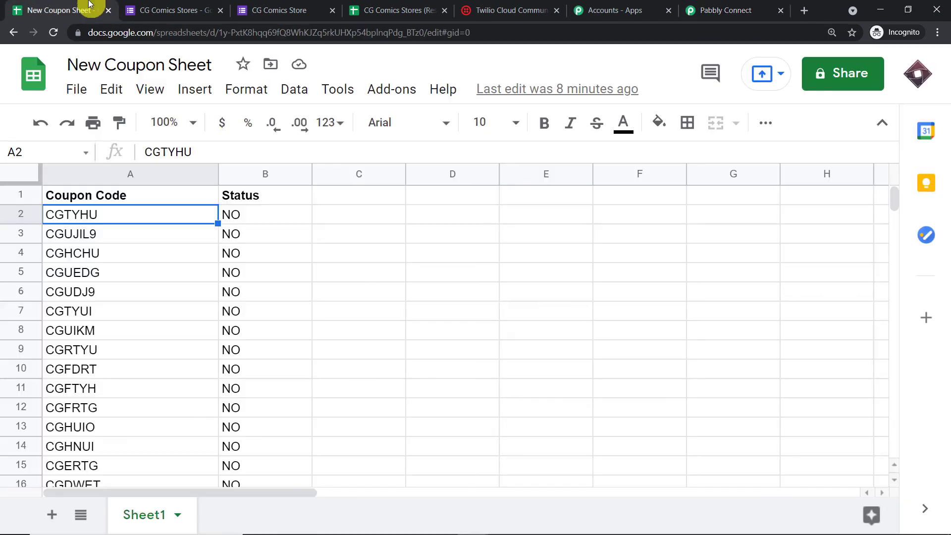
click(746, 9)
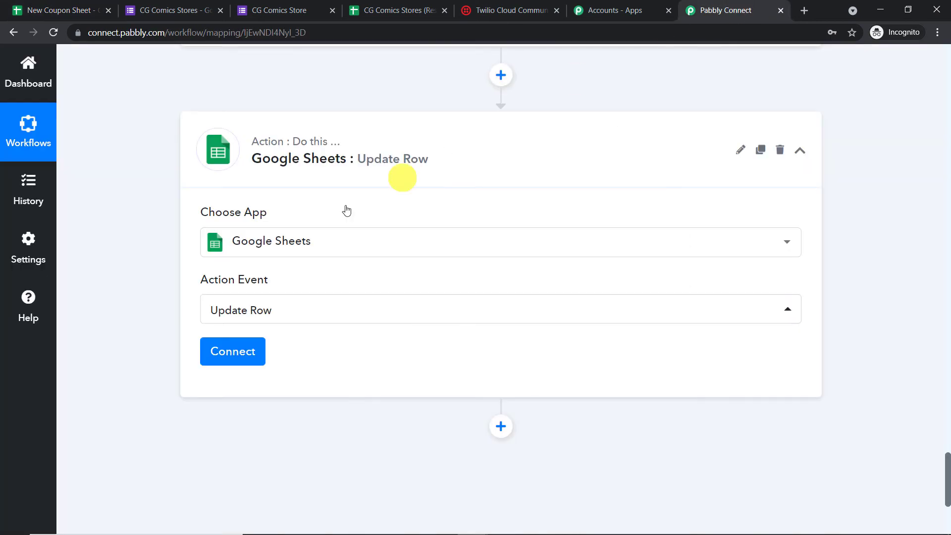
- Authorize a new Google Sheets connection (Google Sheets #23) with the Google account for Update Row
click(239, 351)
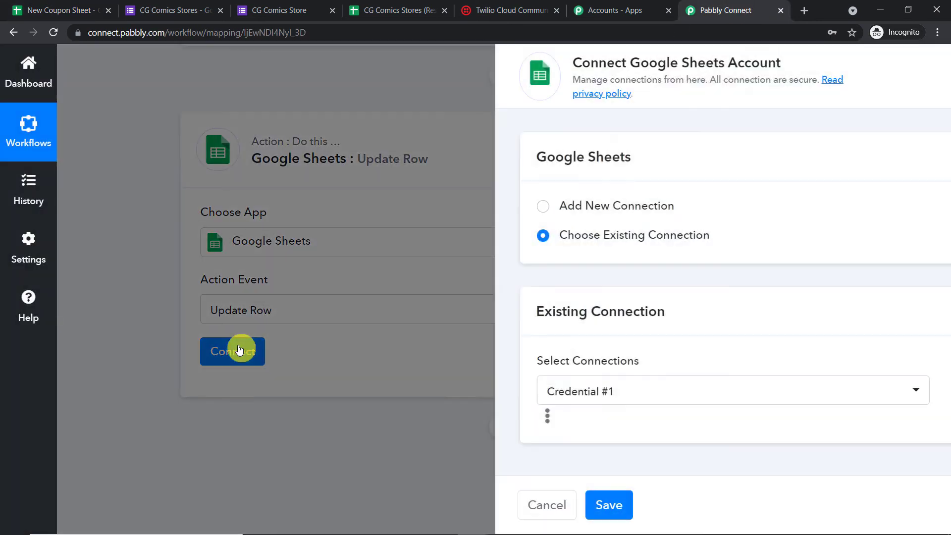
click(569, 217)
click(569, 368)
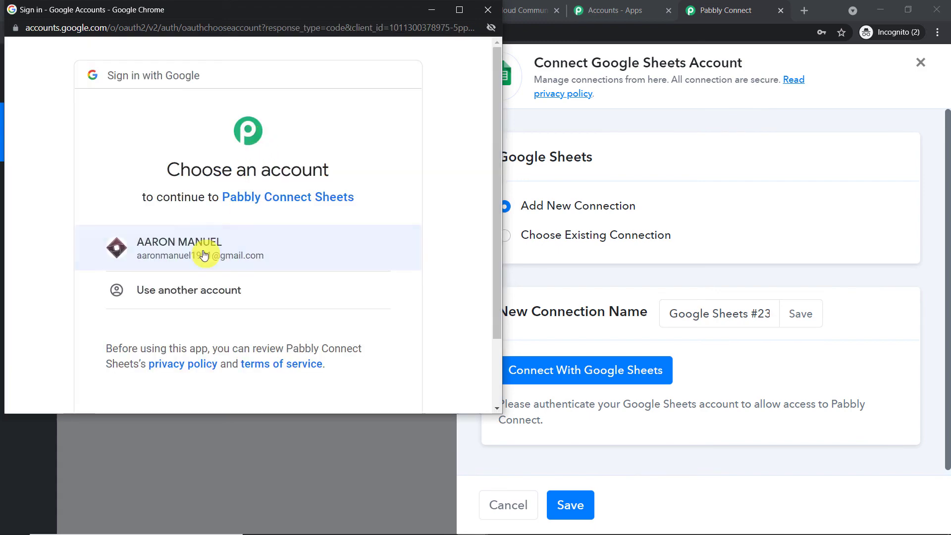
click(205, 249)
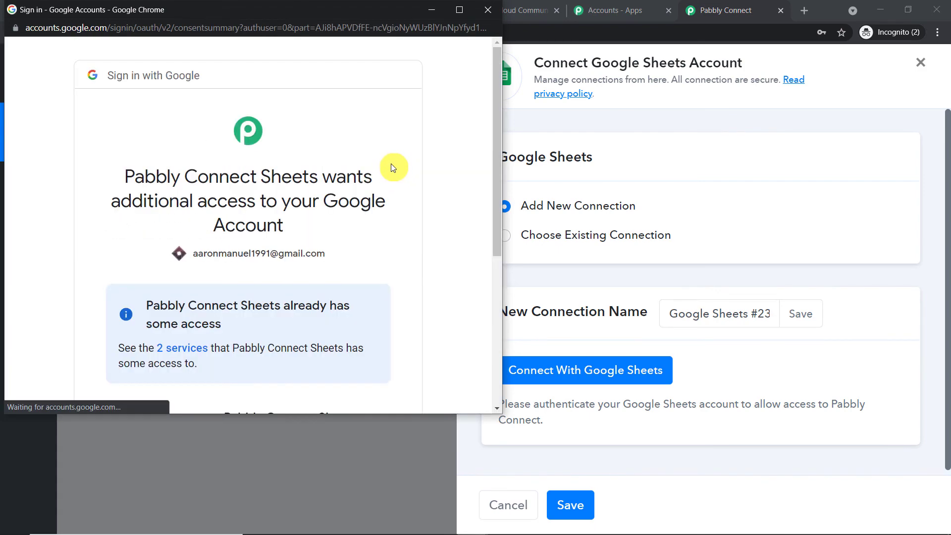
scroll(333, 213, down, 5)
click(329, 320)
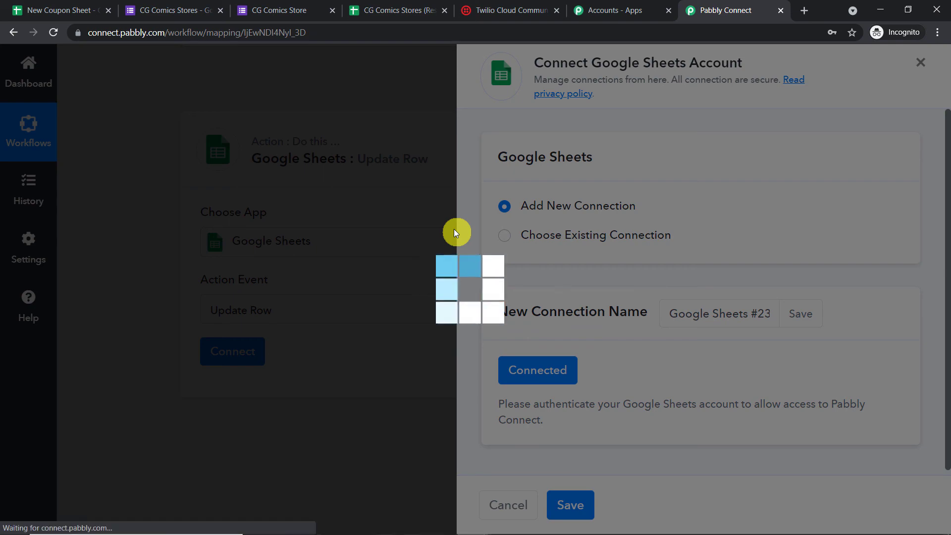
- Compare the Update Row settings against the New Coupon Sheet's columns
scroll(454, 234, down, 3)
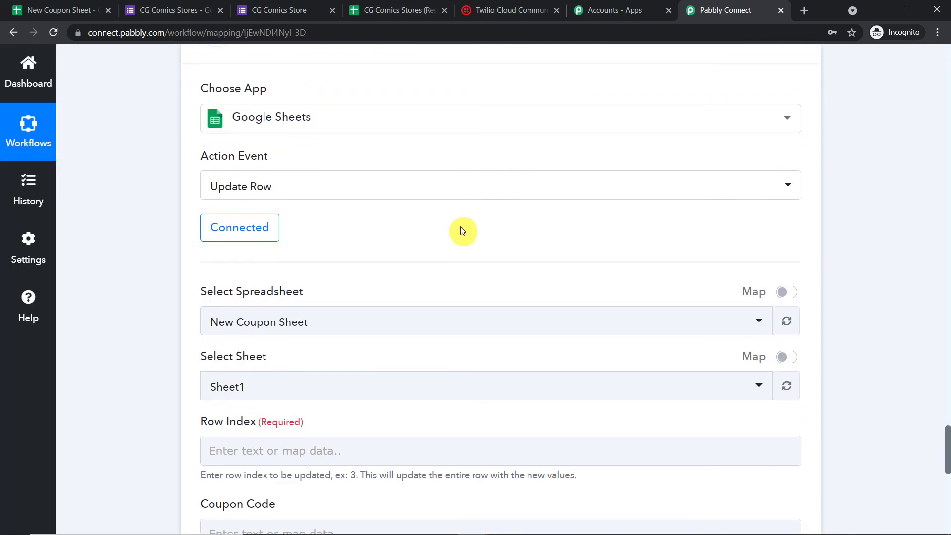
scroll(460, 228, down, 2)
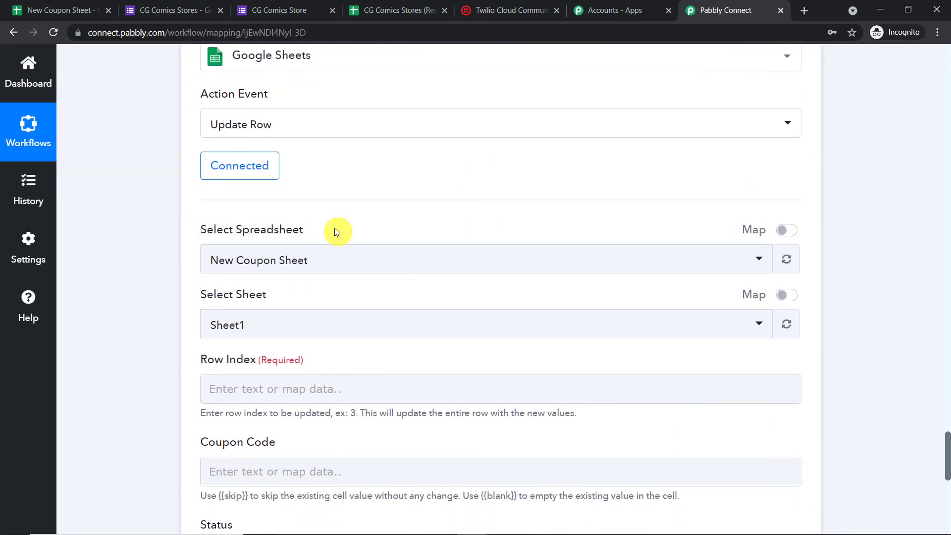
scroll(337, 250, down, 2)
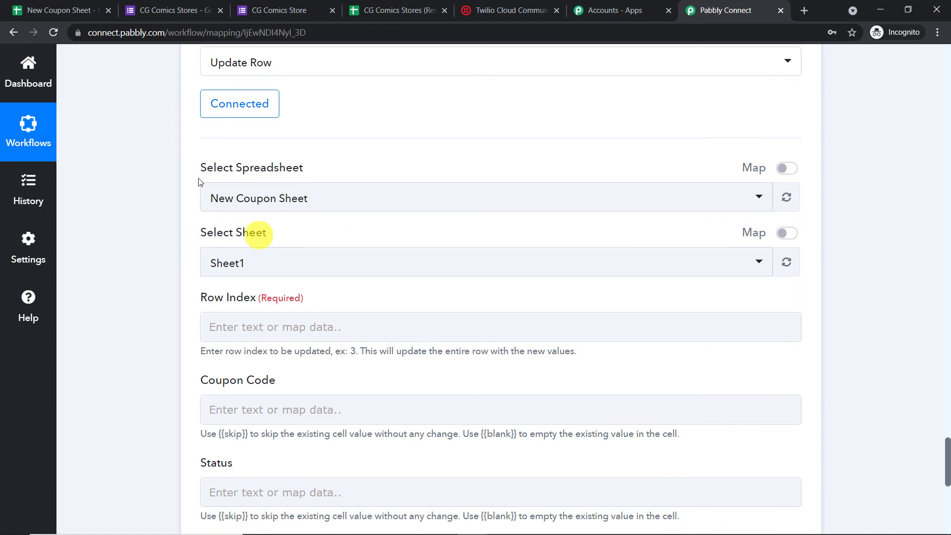
click(49, 10)
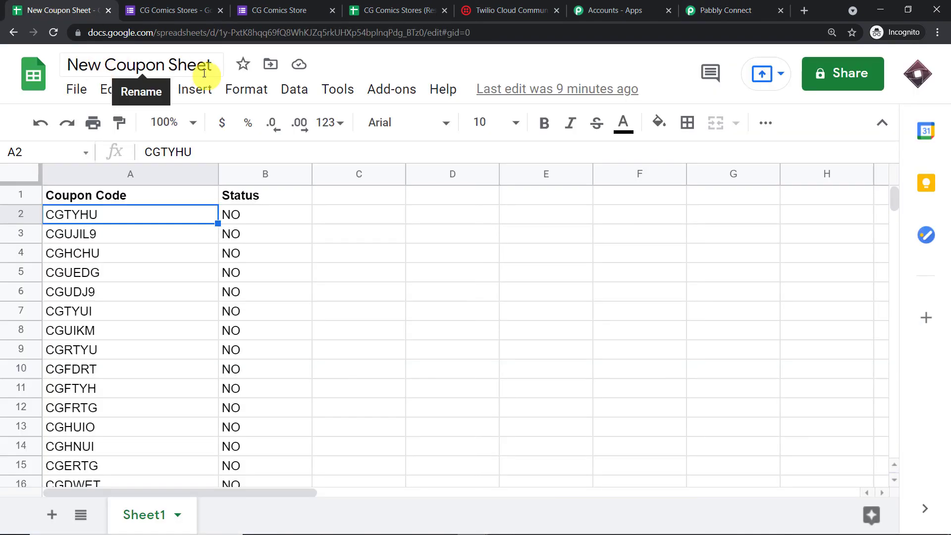
click(733, 7)
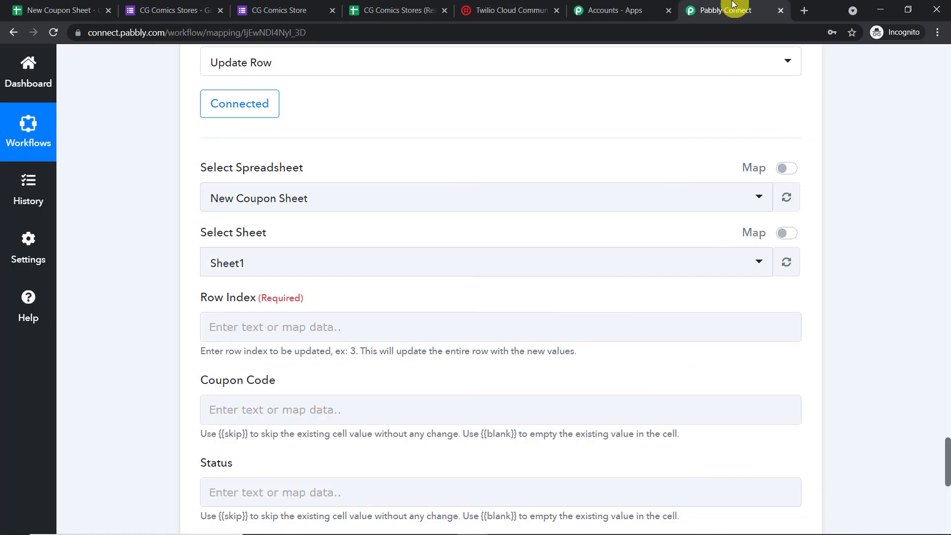
scroll(391, 193, down, 3)
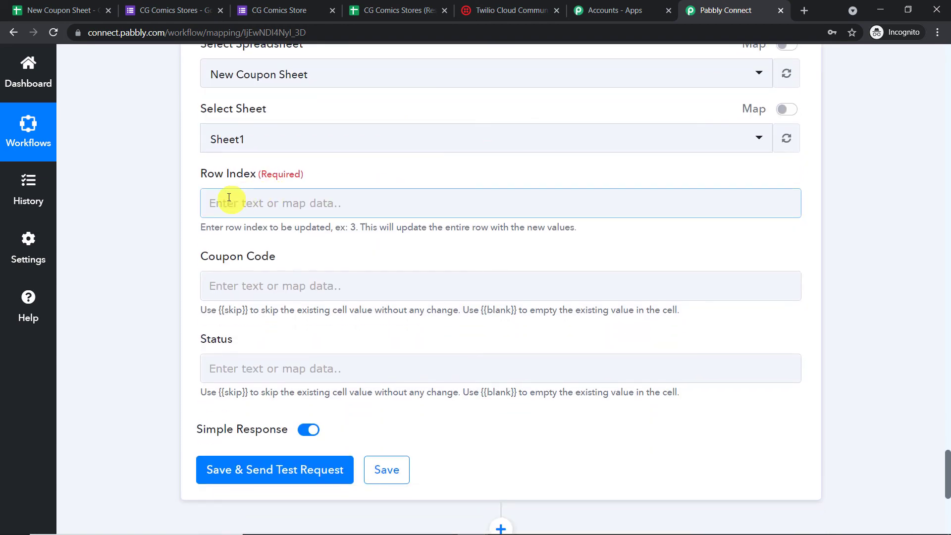
click(44, 8)
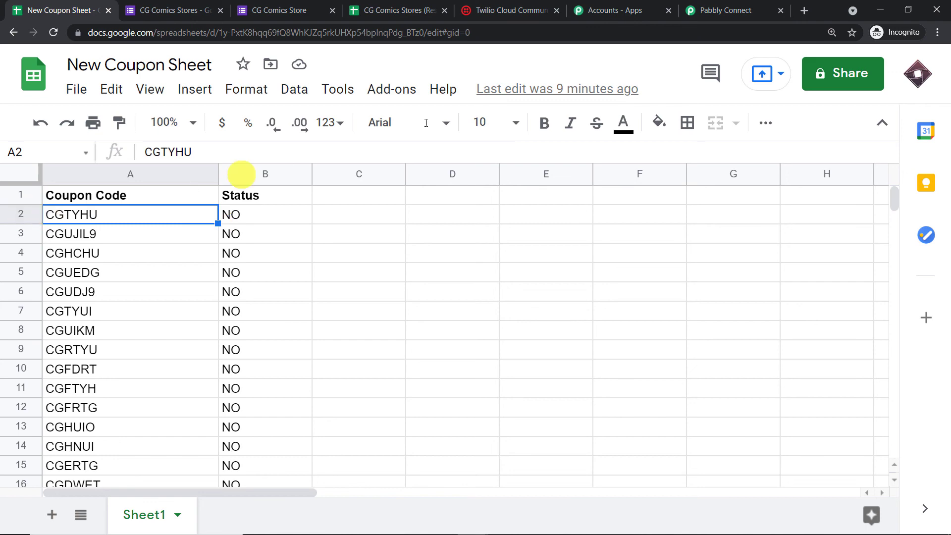
click(723, 8)
- Map the lookup step's row index into Row Index and its coupon code into Coupon Code
click(291, 205)
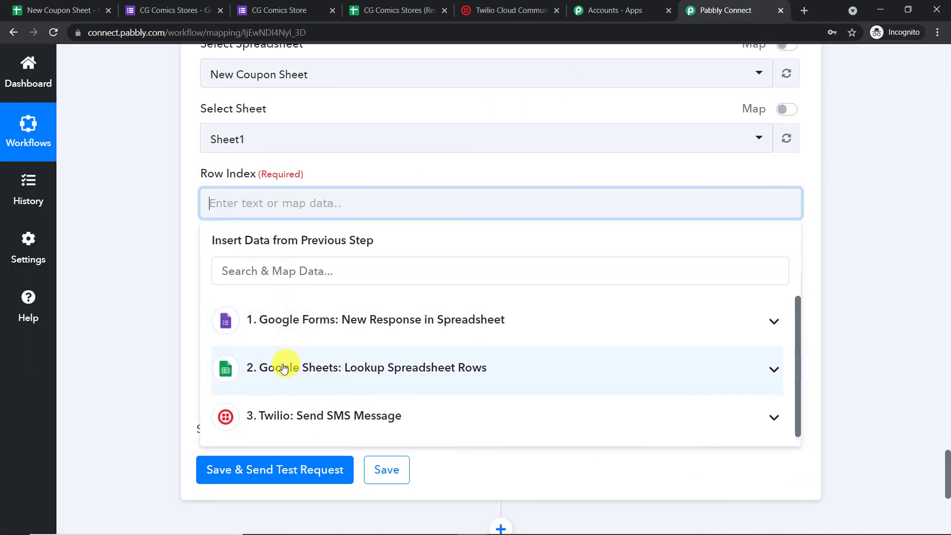
click(293, 381)
scroll(347, 397, down, 3)
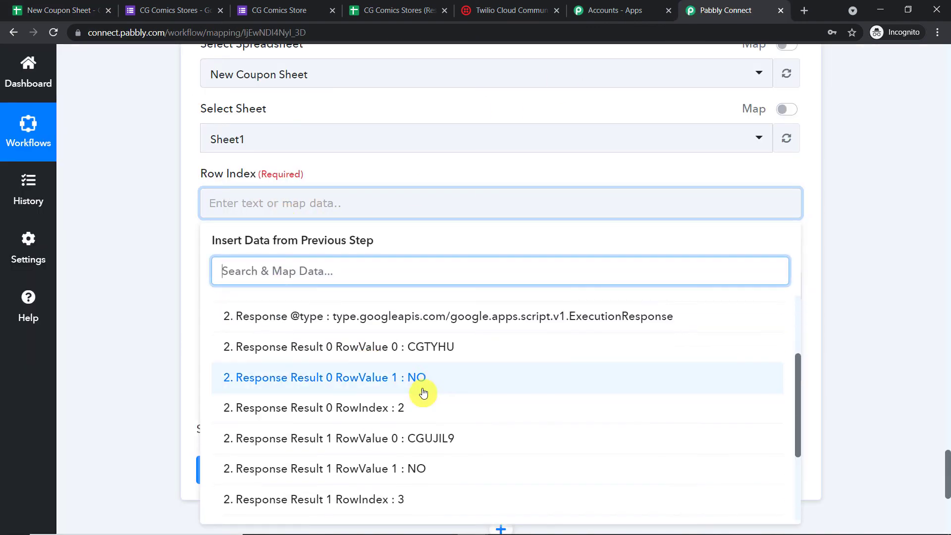
click(406, 413)
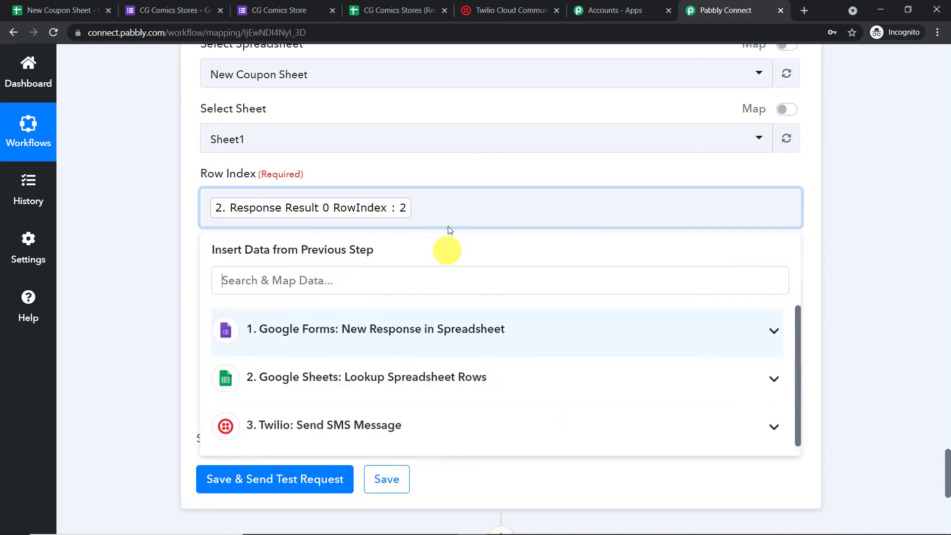
click(480, 166)
scroll(470, 158, down, 3)
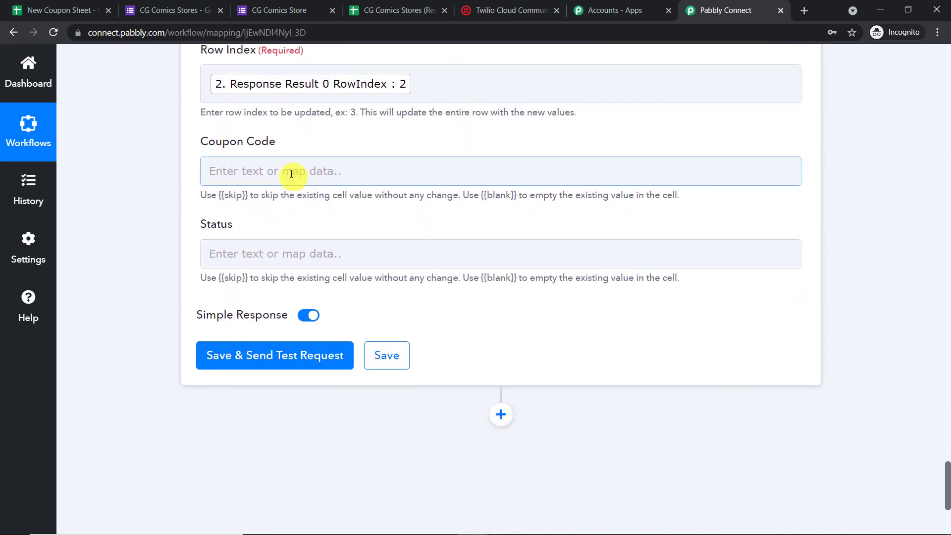
click(291, 173)
click(317, 336)
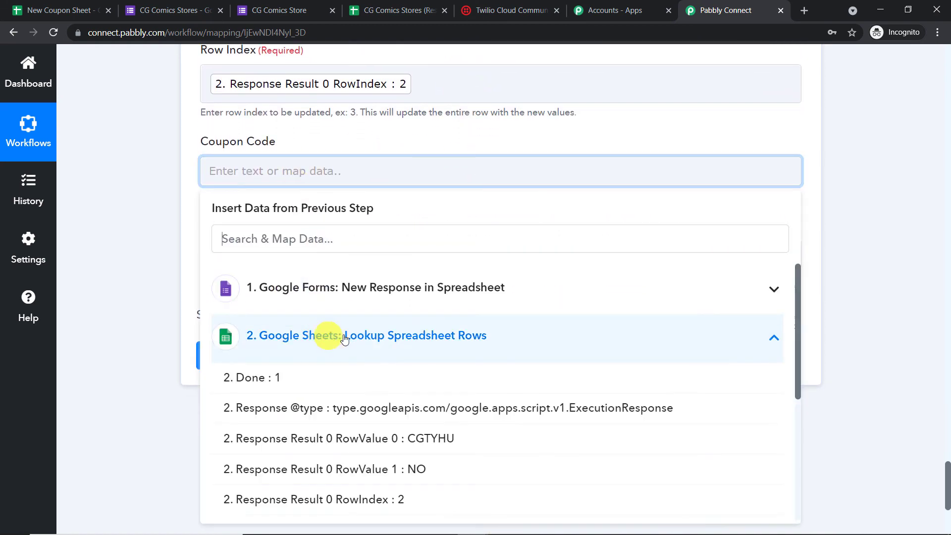
scroll(446, 377, down, 2)
click(475, 384)
click(534, 139)
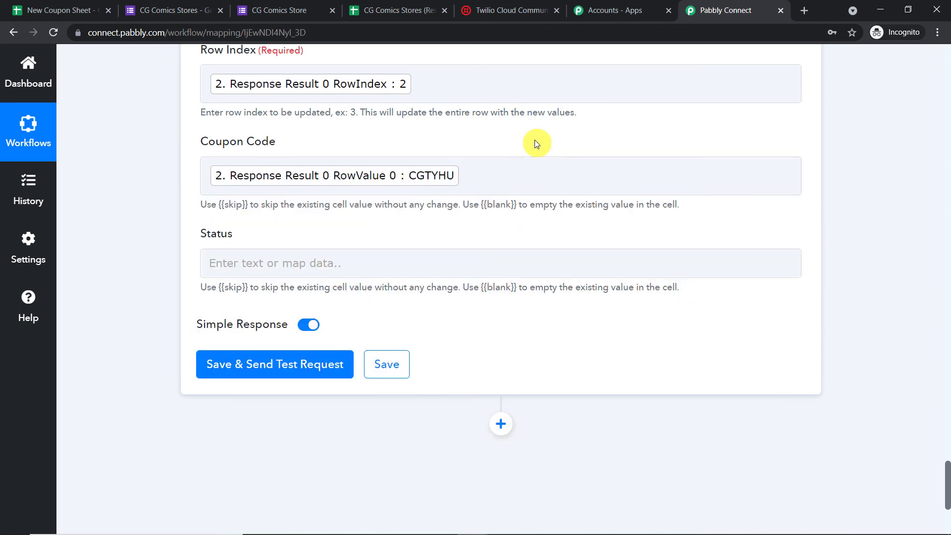
scroll(534, 140, down, 1)
- Set Status to YES, save and test the step, and confirm CGTYHU is marked YES in the sheet
click(341, 197)
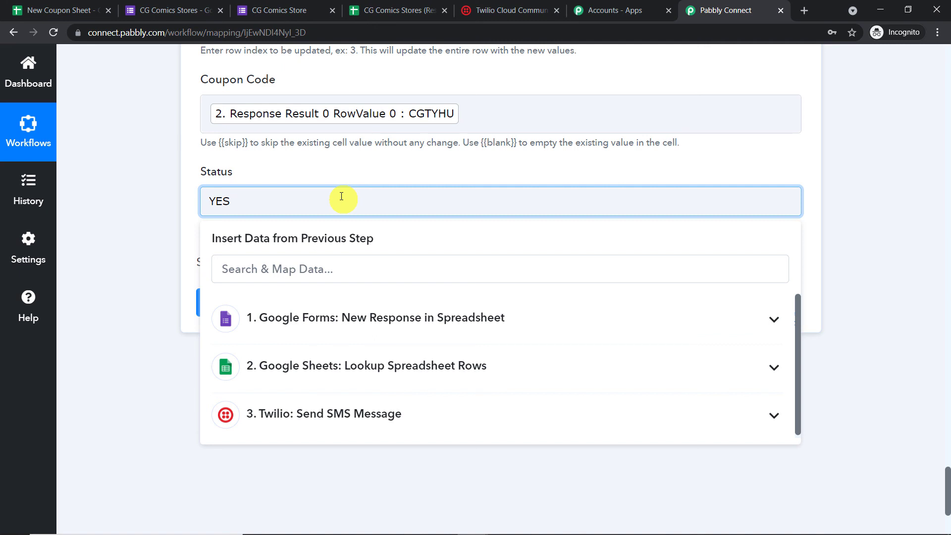
click(349, 162)
click(294, 301)
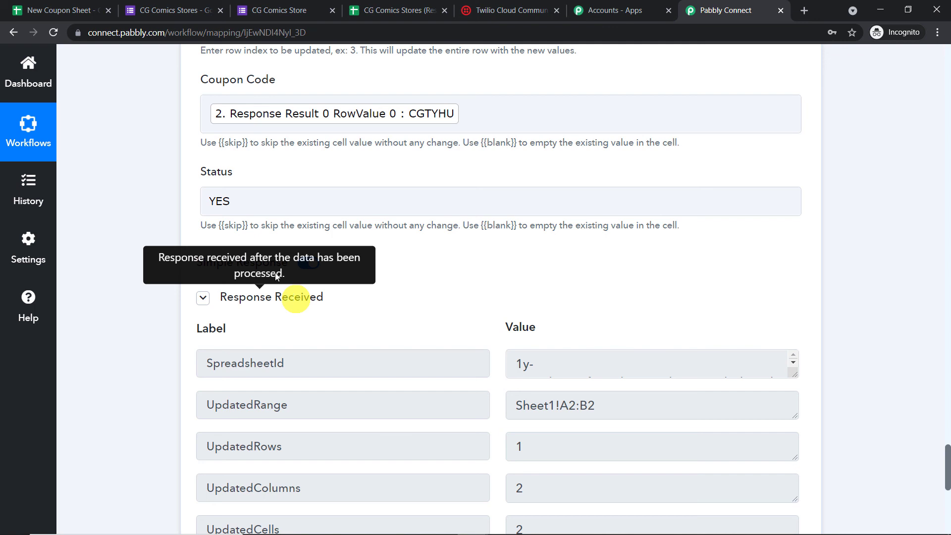
click(72, 9)
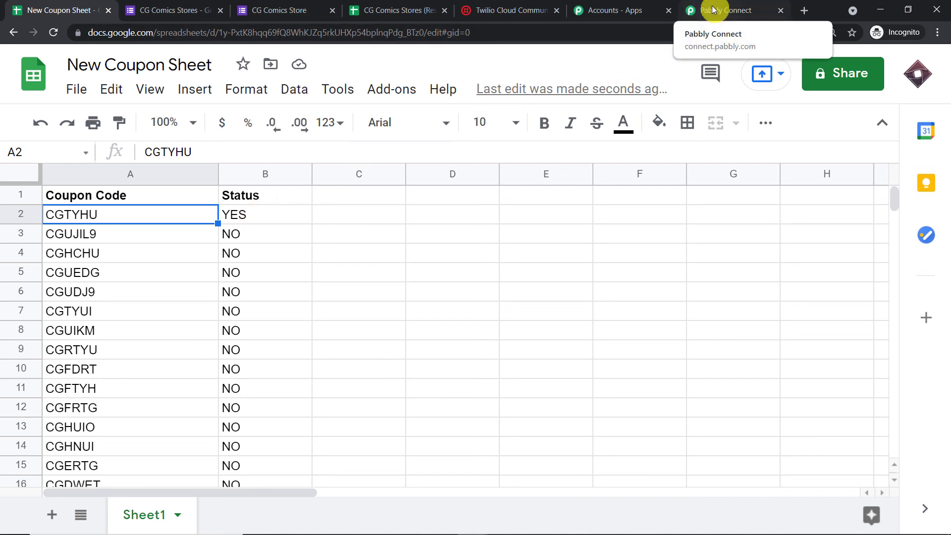
- Start a new CG Comics Store form response and autofill Name and Email from a saved contact
click(265, 10)
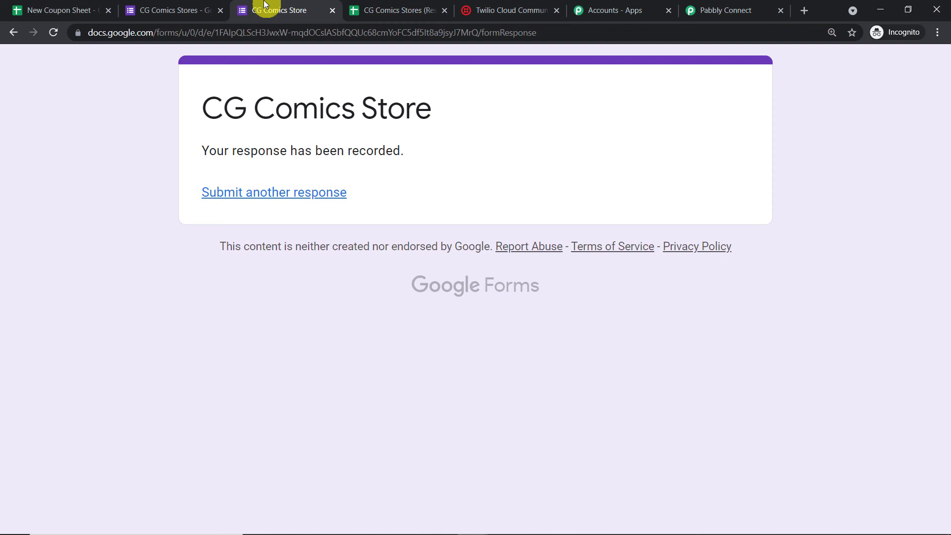
click(304, 200)
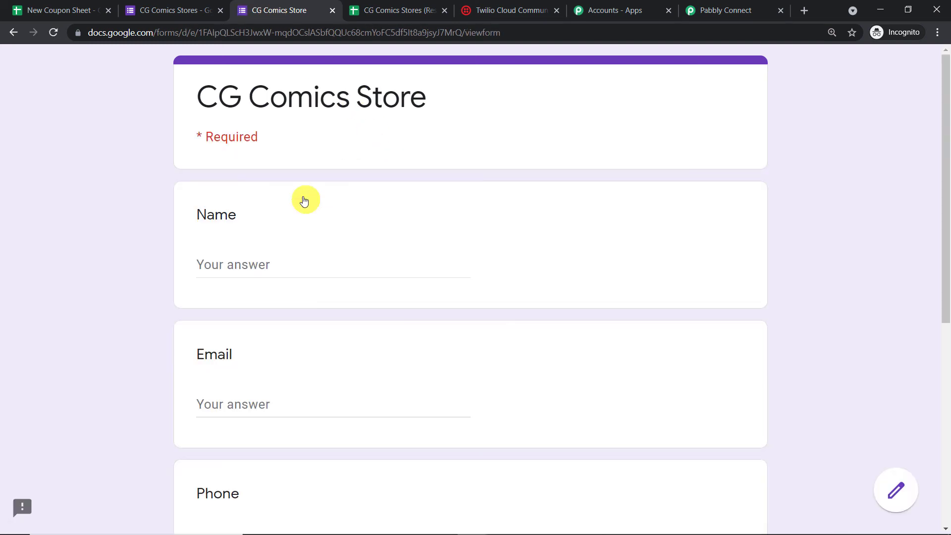
scroll(258, 260, down, 1)
click(257, 205)
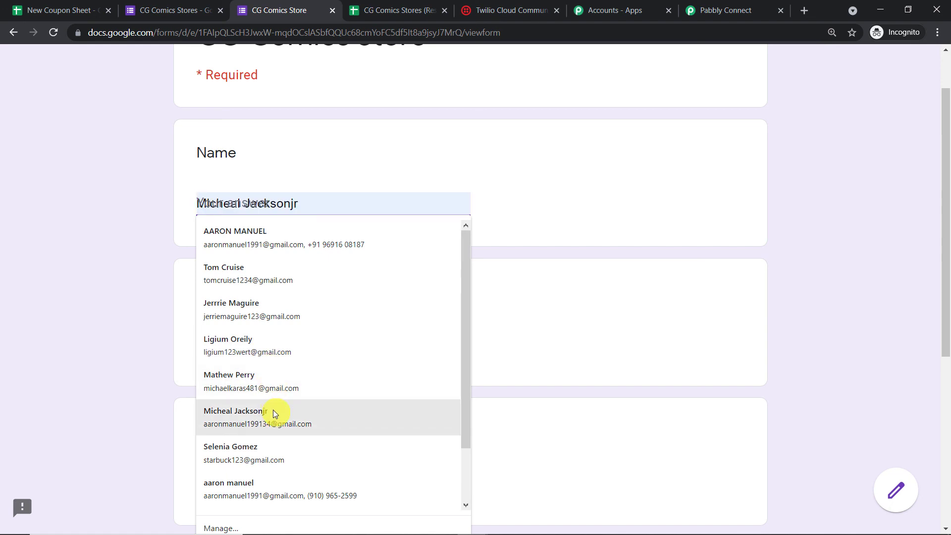
click(263, 445)
scroll(437, 210, down, 2)
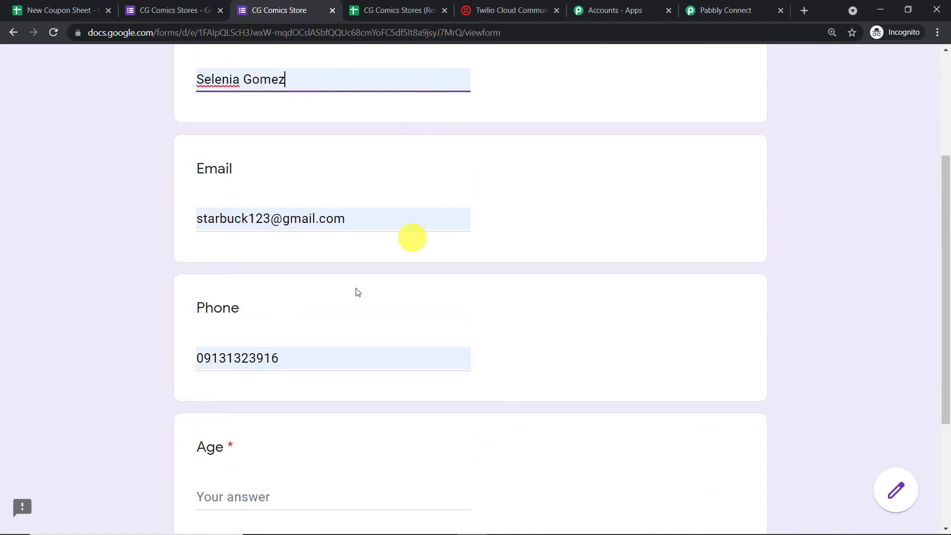
- Fix the Phone answer to a 10-digit number without the country code
double_click(292, 358)
key(BackSpace)
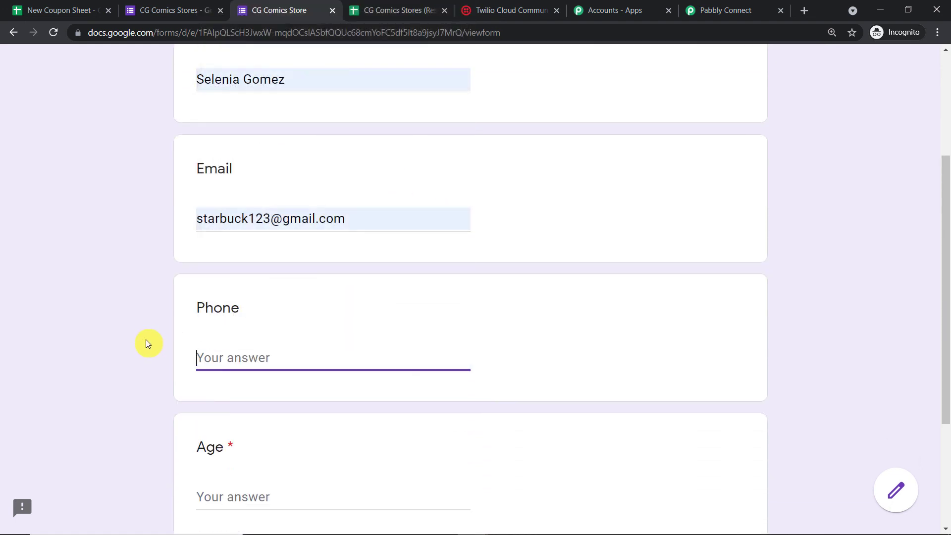
text(91608187)
click(336, 15)
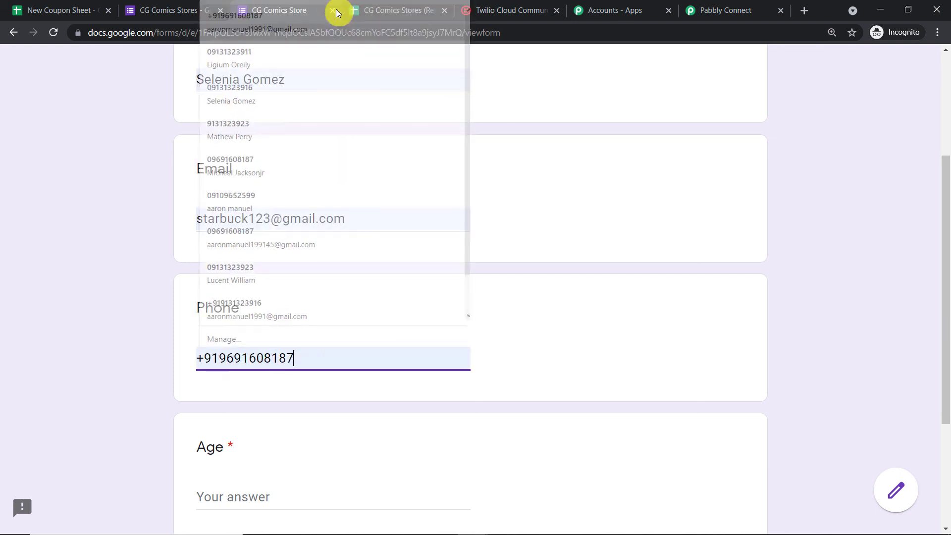
drag(219, 358, 130, 348)
key(BackSpace)
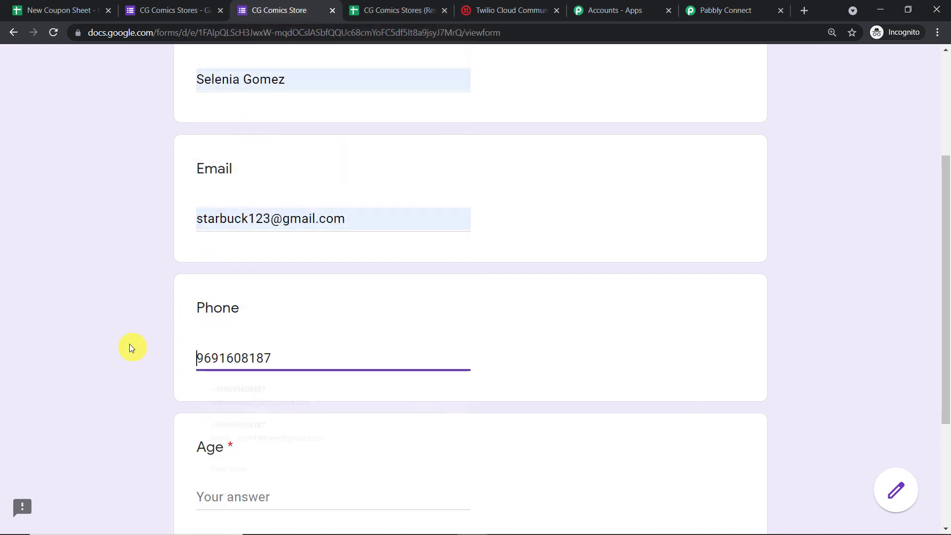
- Enter 23 as the Age and submit the signup form
click(263, 496)
text(23)
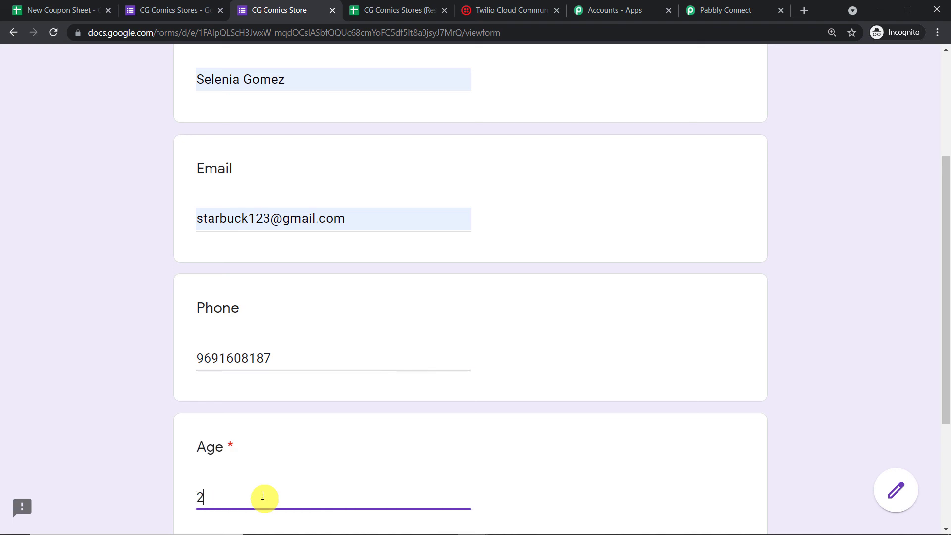
scroll(327, 448, down, 3)
scroll(408, 251, up, 5)
scroll(409, 252, down, 5)
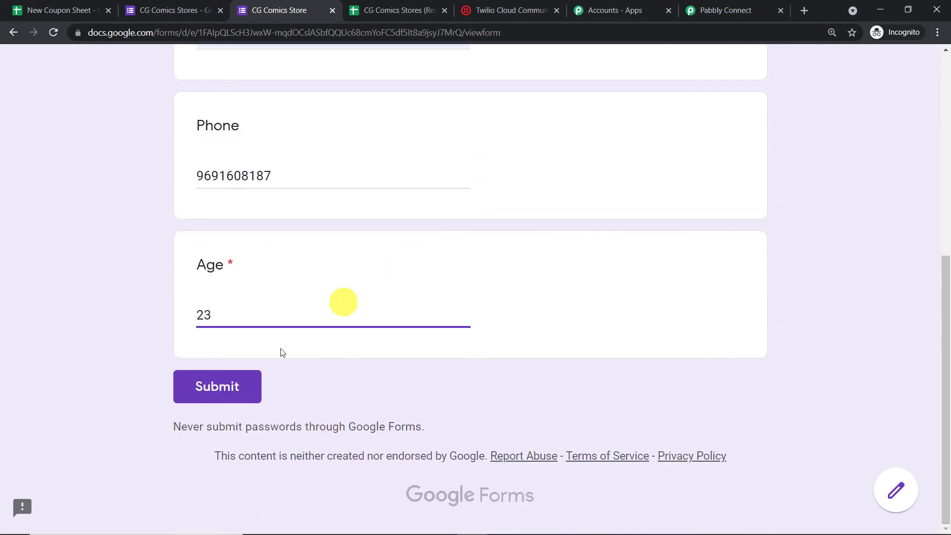
click(236, 386)
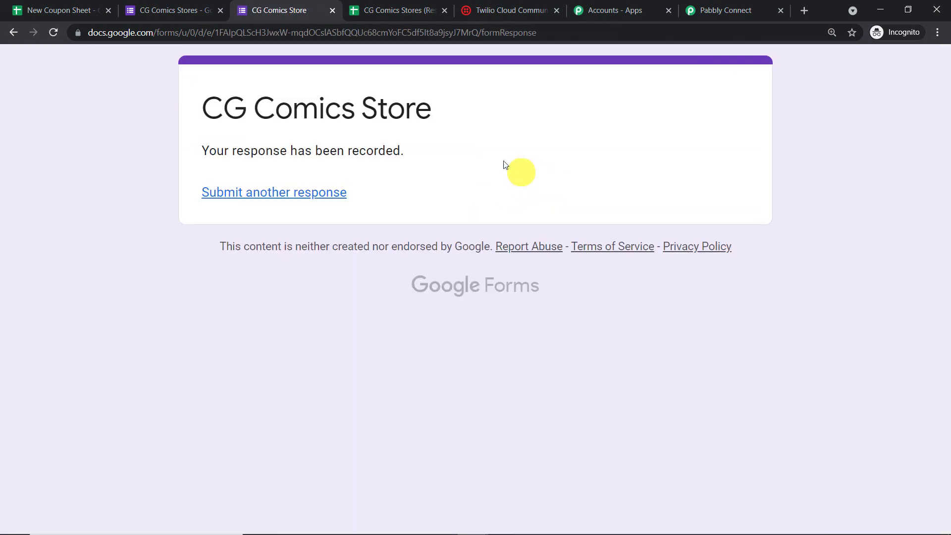
- Check the New Coupon Sheet, where coupon CGUJIL9 in row 3 is now marked YES
click(56, 5)
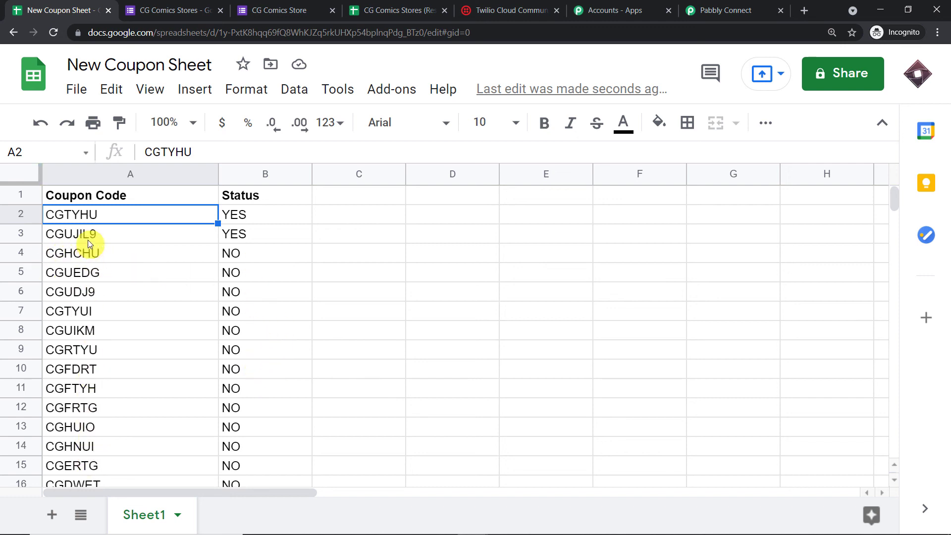
scroll(132, 314, down, 4)
scroll(134, 327, up, 3)
scroll(133, 321, up, 2)
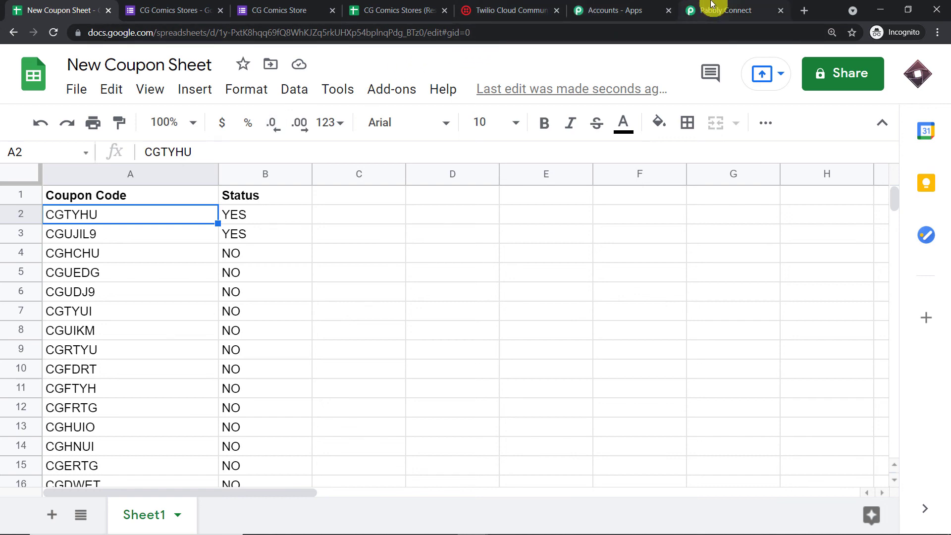
- In Pabbly Connect, collapse the Twilio, Lookup and Forms trigger steps to show the full workflow chain
click(700, 11)
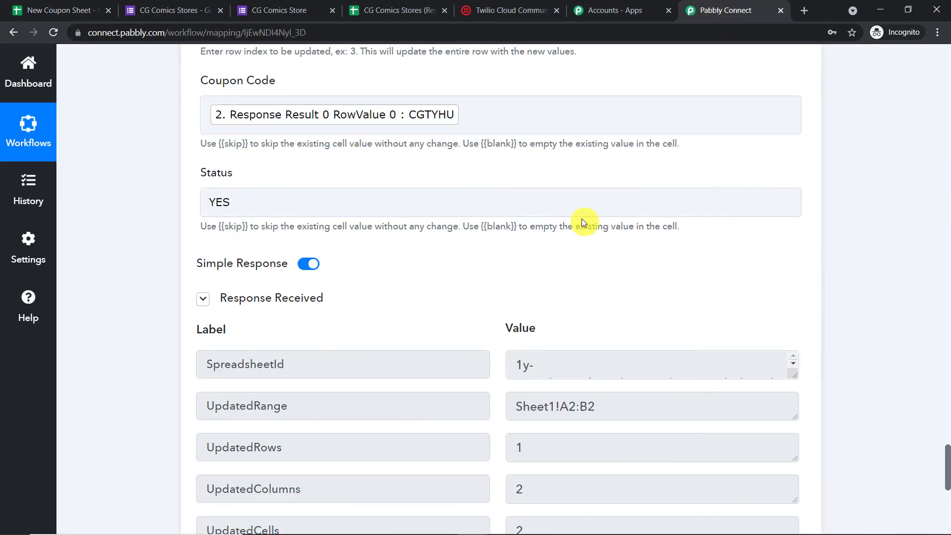
scroll(581, 219, up, 4)
scroll(729, 207, up, 8)
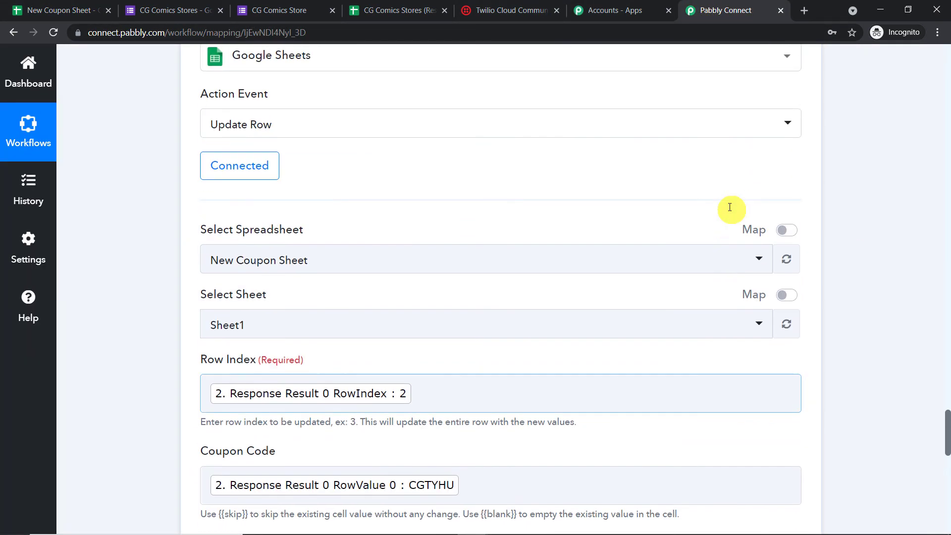
scroll(628, 214, up, 11)
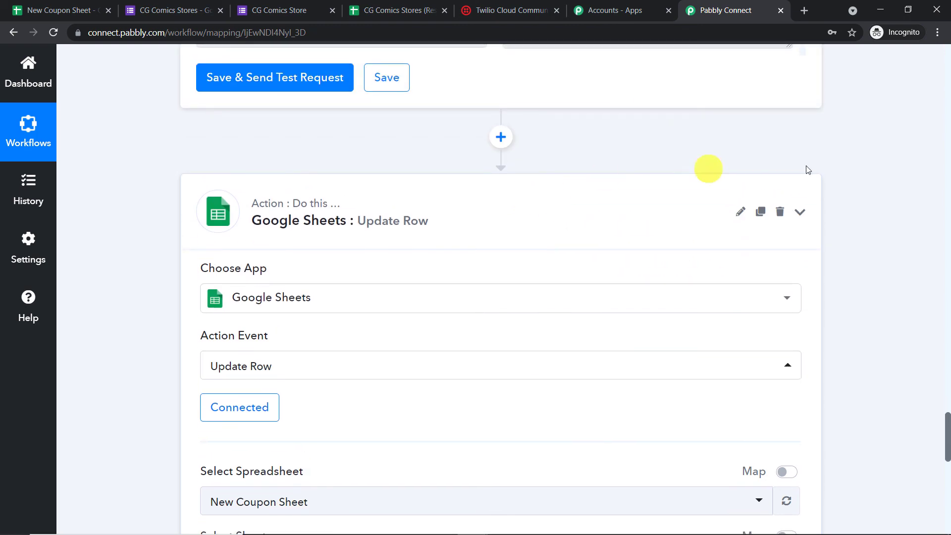
scroll(948, 156, up, 16)
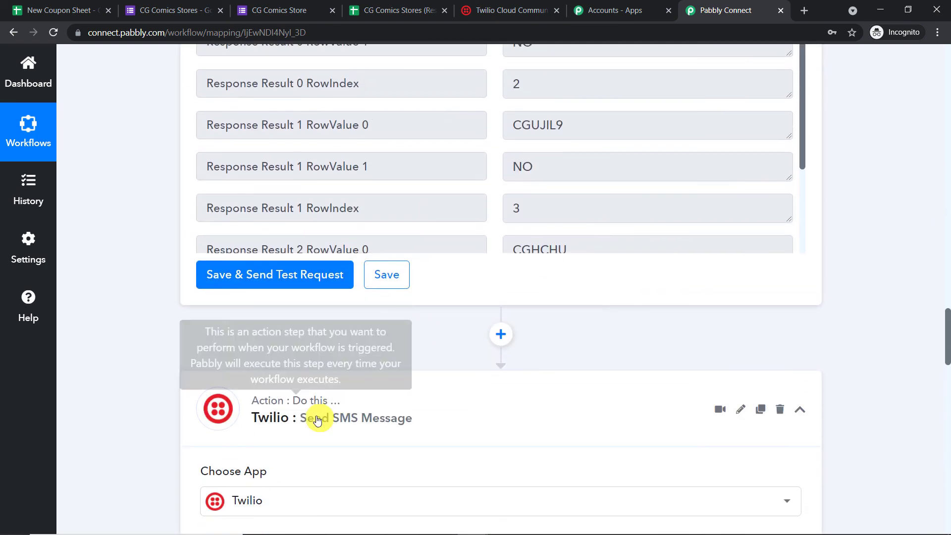
click(393, 381)
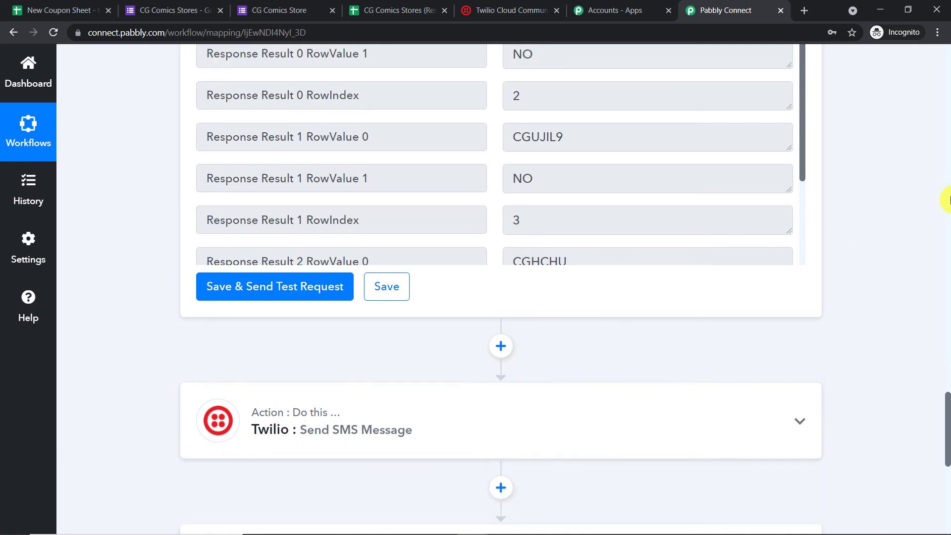
scroll(946, 202, down, 12)
scroll(509, 263, up, 7)
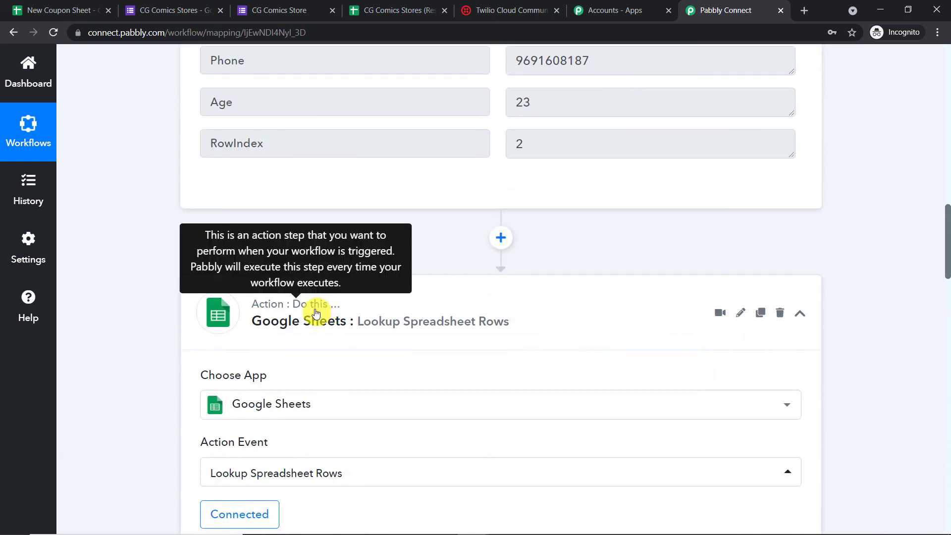
click(318, 310)
scroll(947, 116, up, 9)
scroll(946, 119, up, 8)
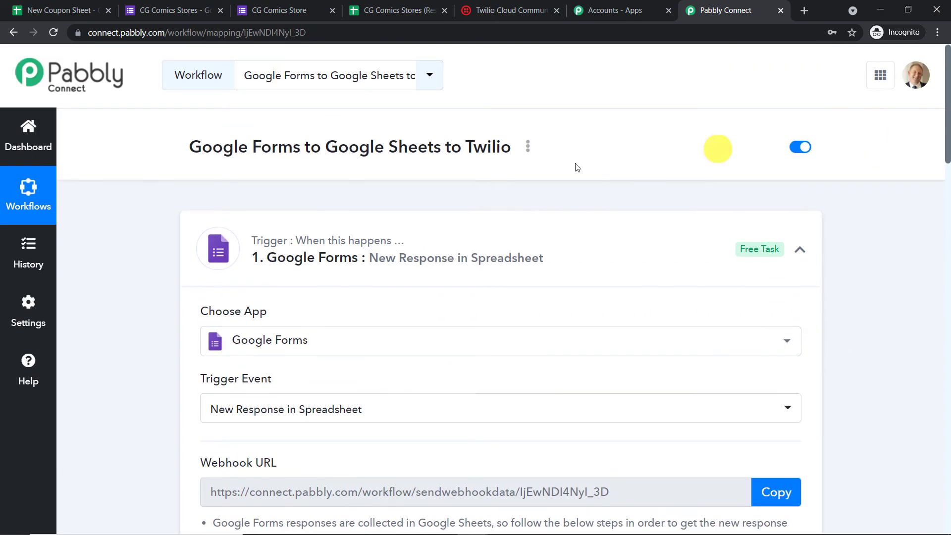
click(339, 228)
scroll(530, 148, down, 4)
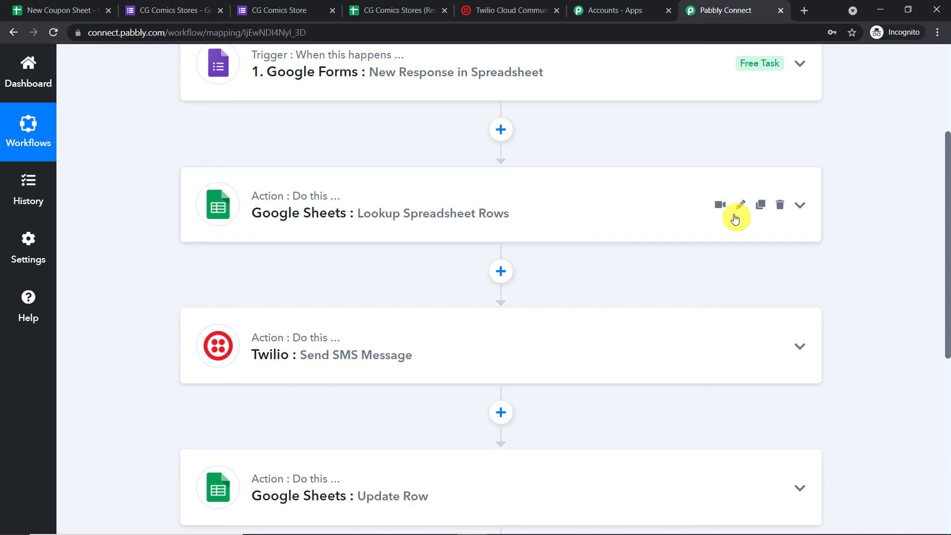
scroll(697, 200, down, 3)
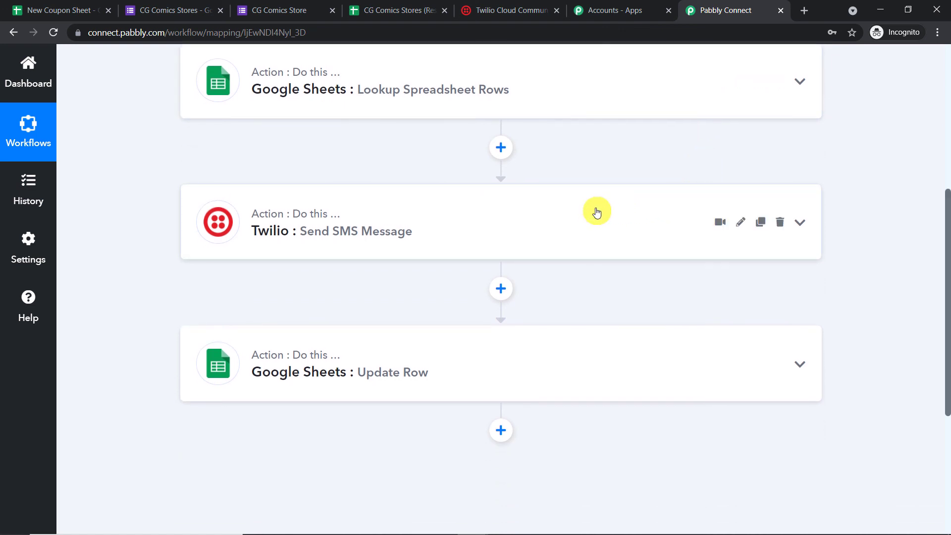
scroll(606, 206, down, 1)
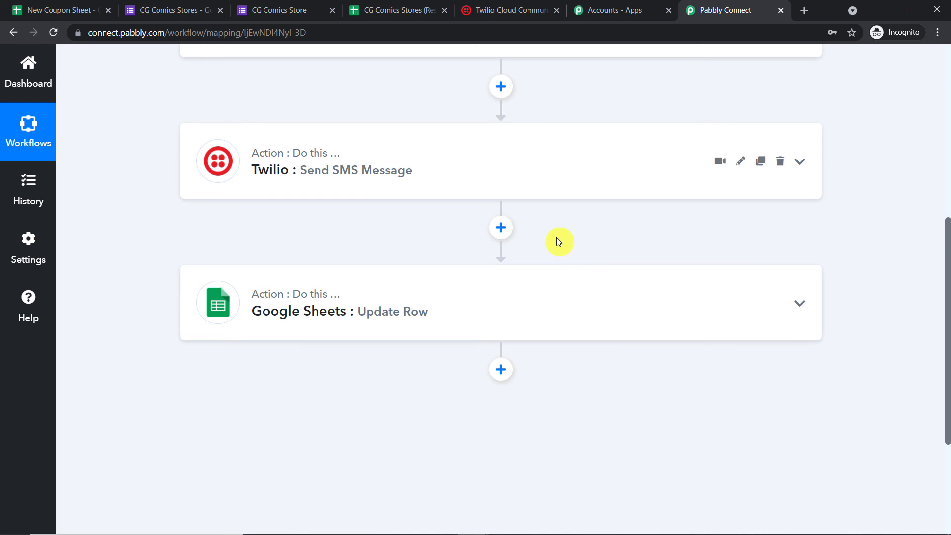
scroll(557, 238, up, 5)
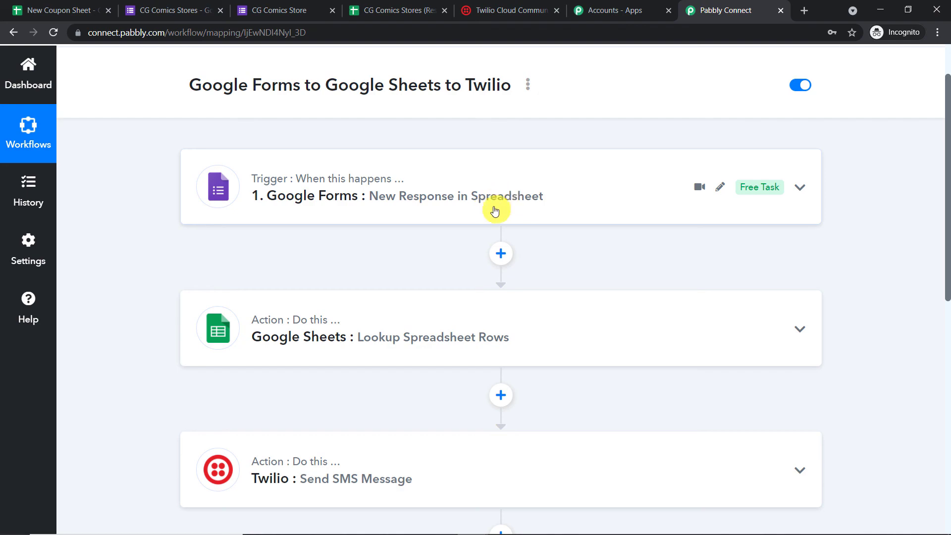